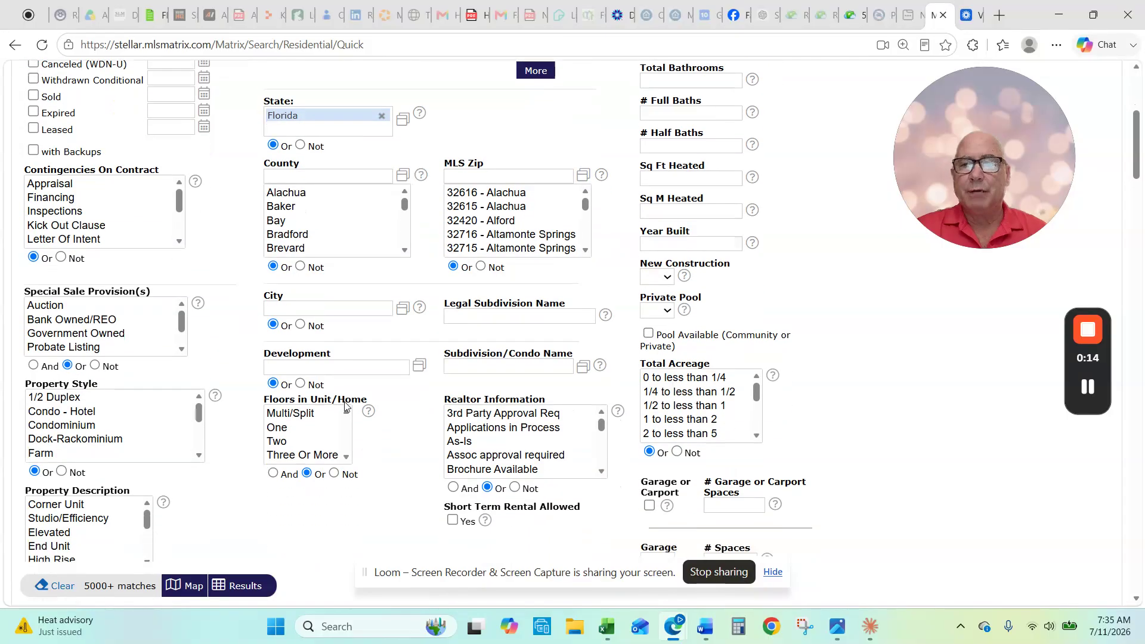
# Step: Choose Pasco as the County criterion in the quick search, leaving 4832 matches
pyautogui.click(362, 474)
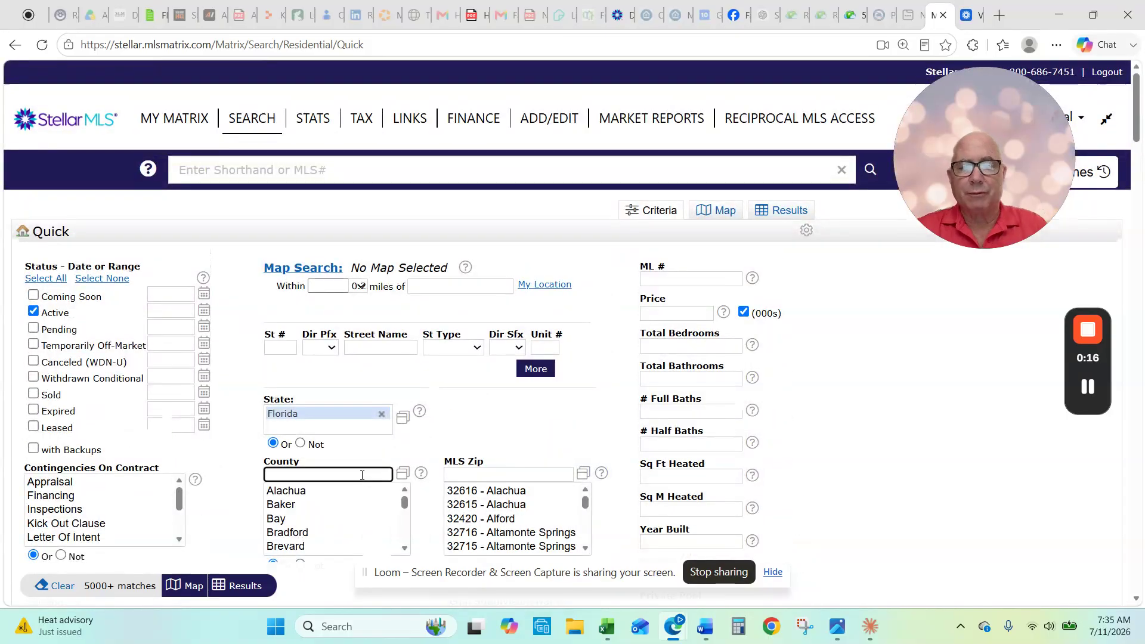
pyautogui.write('pasco')
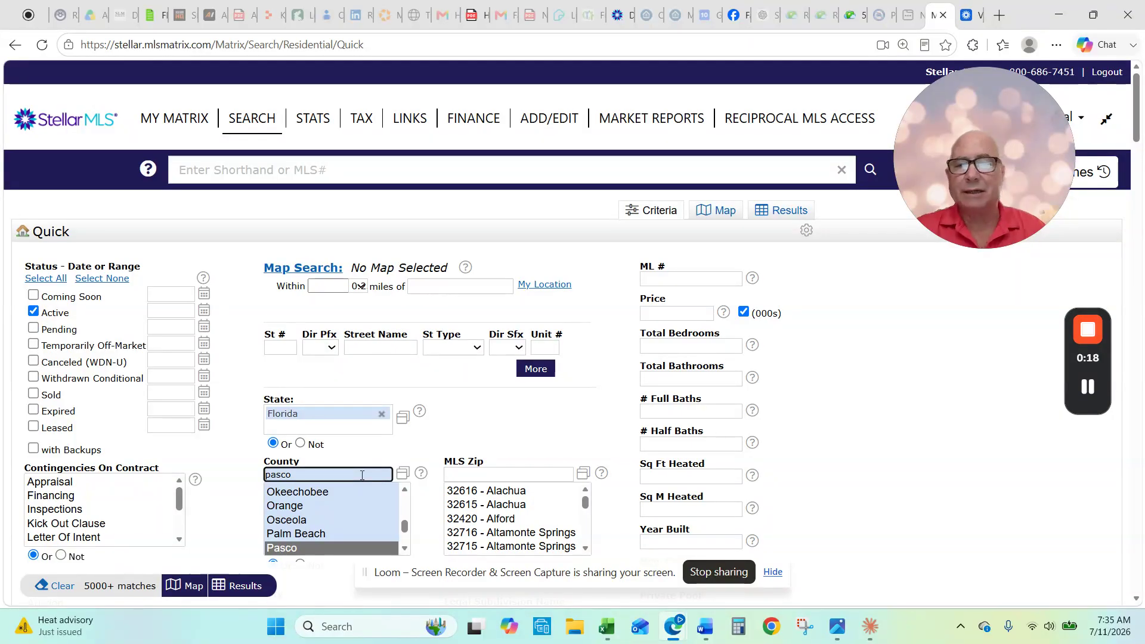
pyautogui.click(798, 405)
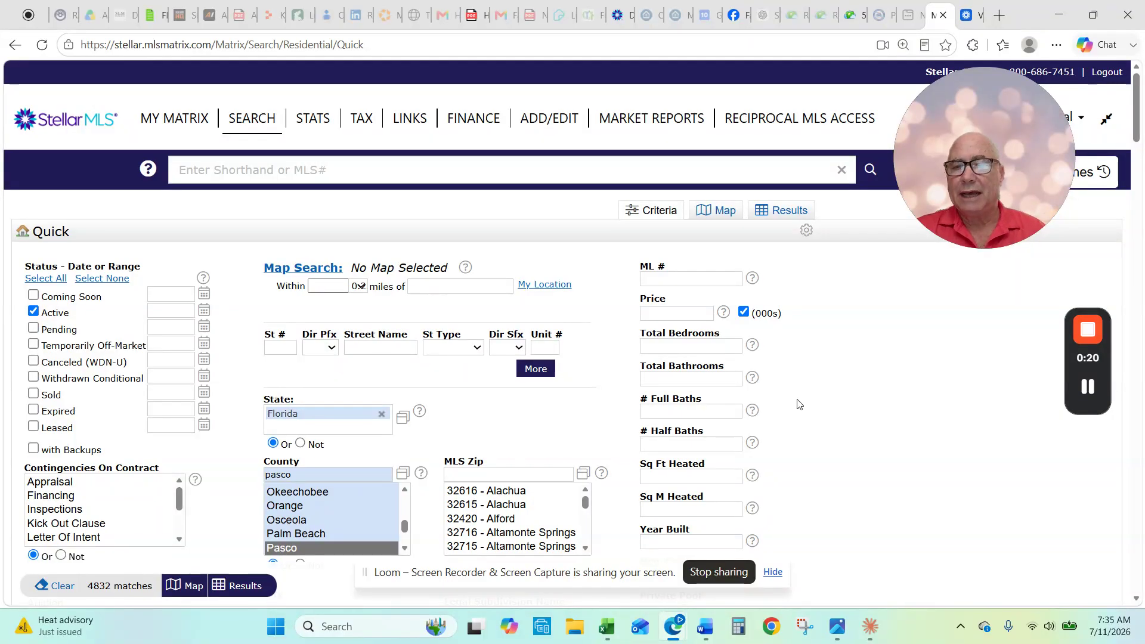
pyautogui.click(34, 311)
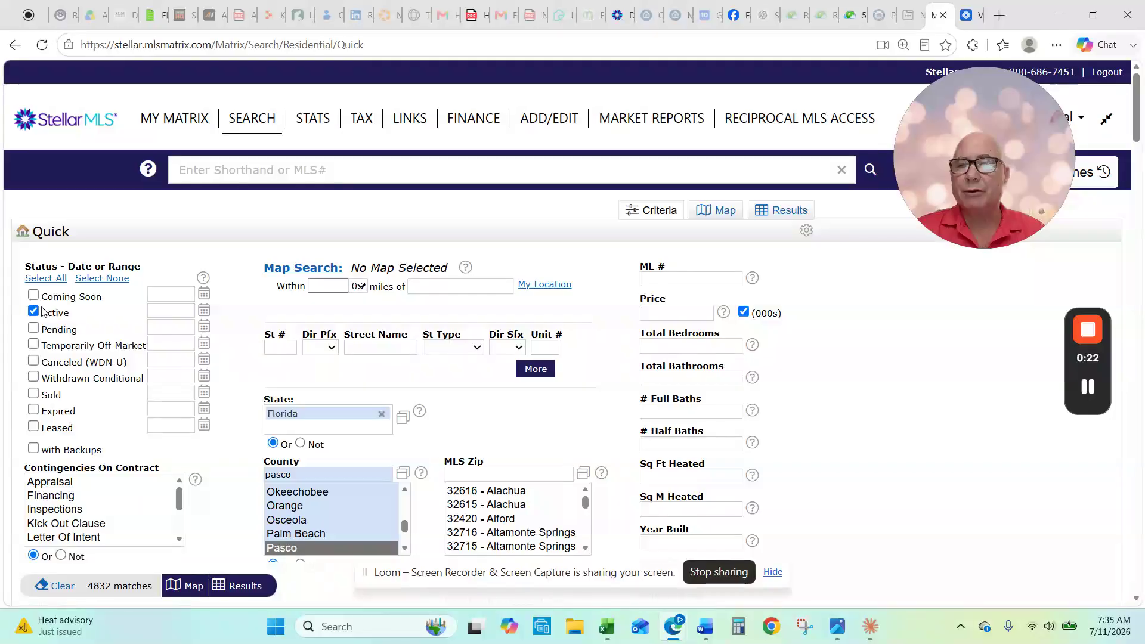
pyautogui.click(34, 328)
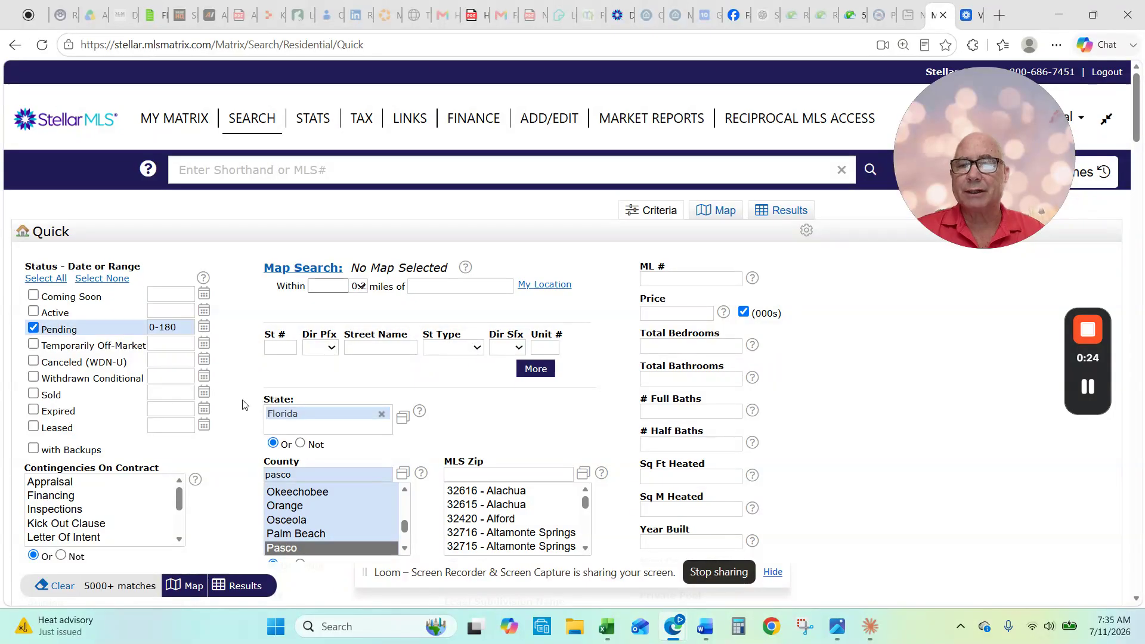
pyautogui.click(59, 330)
pyautogui.click(34, 395)
pyautogui.press('Tab')
pyautogui.press('BackSpace')
pyautogui.write('-7-37')
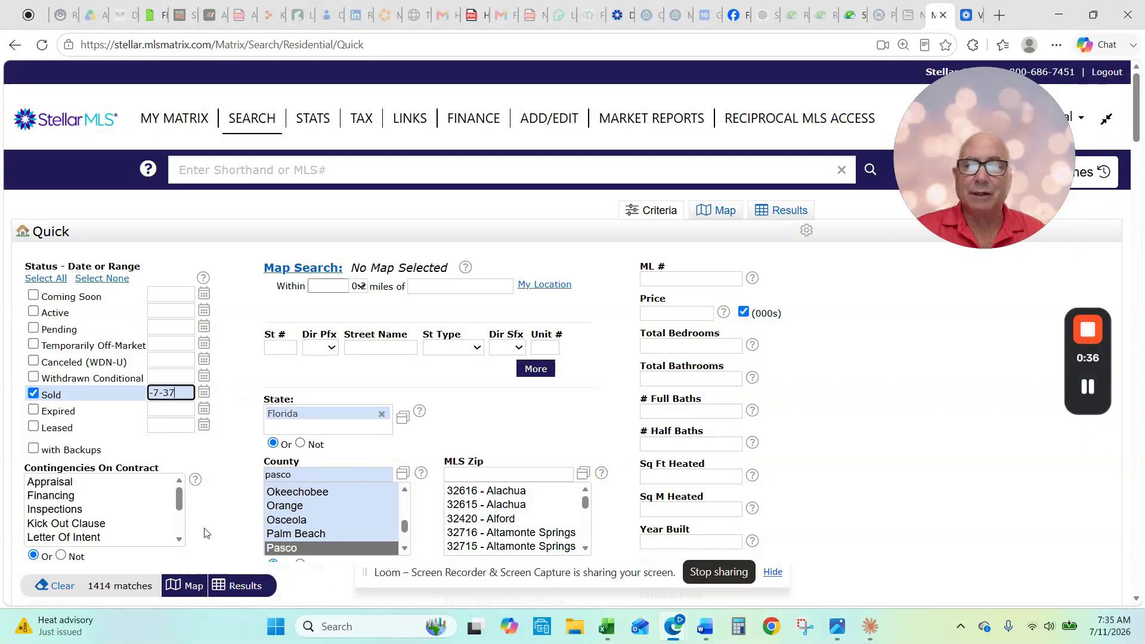
pyautogui.click(33, 311)
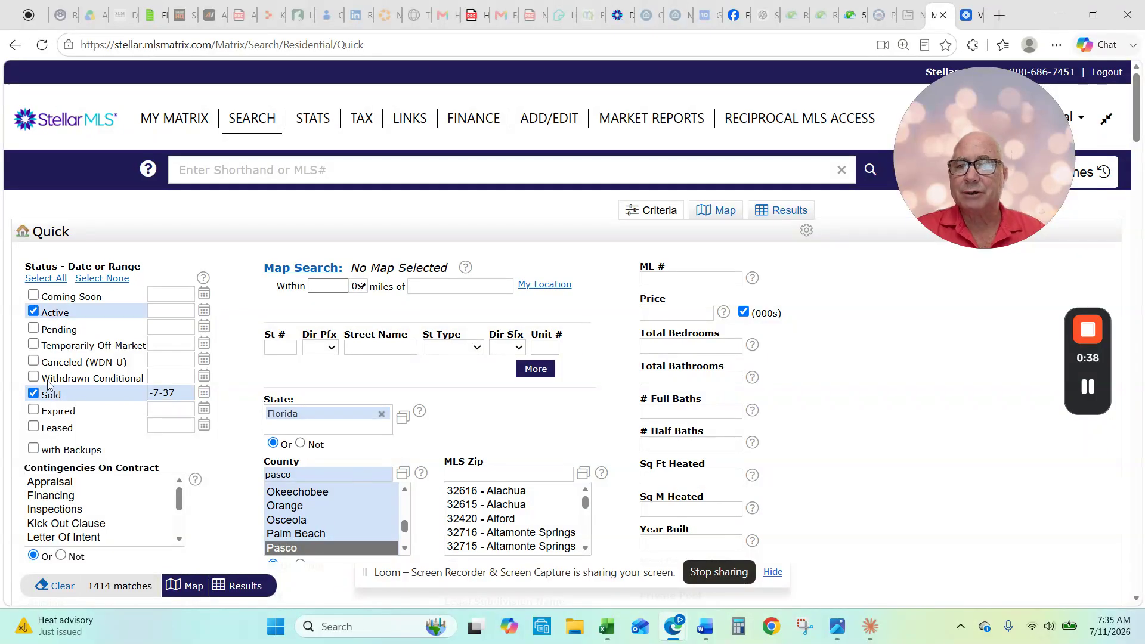
pyautogui.click(34, 393)
pyautogui.scroll(-1, 251, 458)
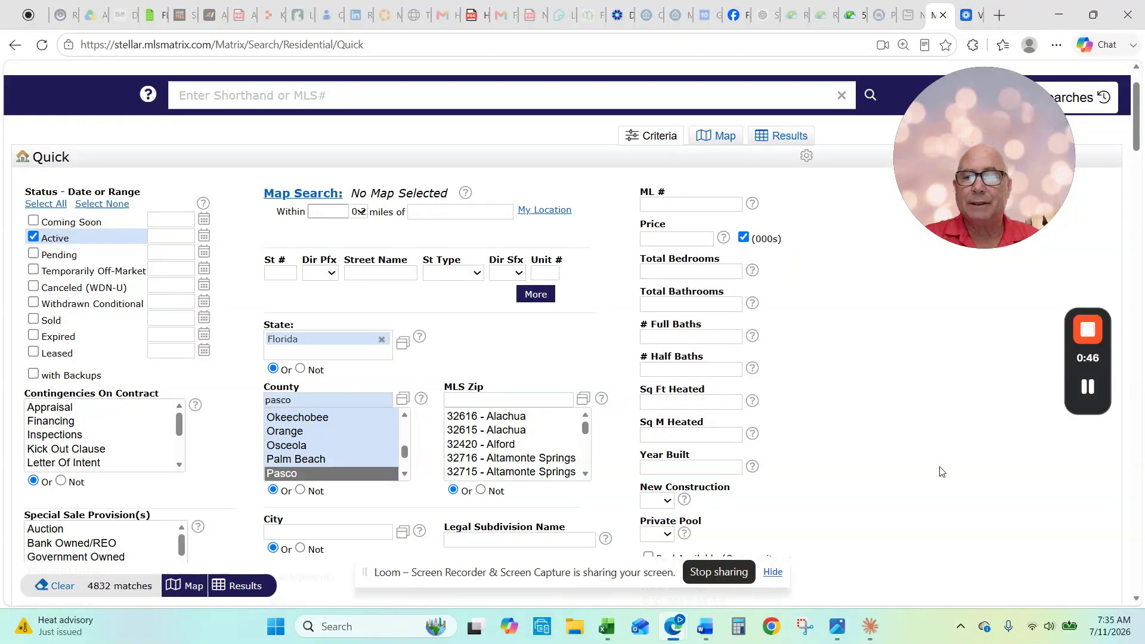
# Step: Select Single Family Residence in the Property Style list, leaving 3323 matches
pyautogui.scroll(-2, 941, 472)
pyautogui.scroll(1, 941, 472)
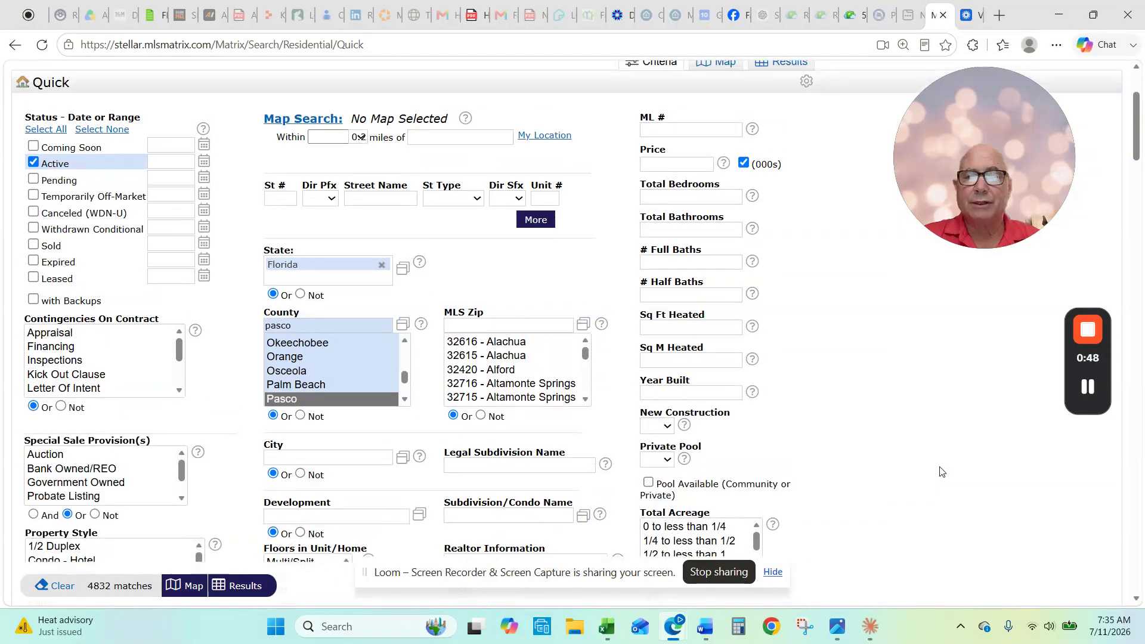
pyautogui.scroll(-6, 941, 472)
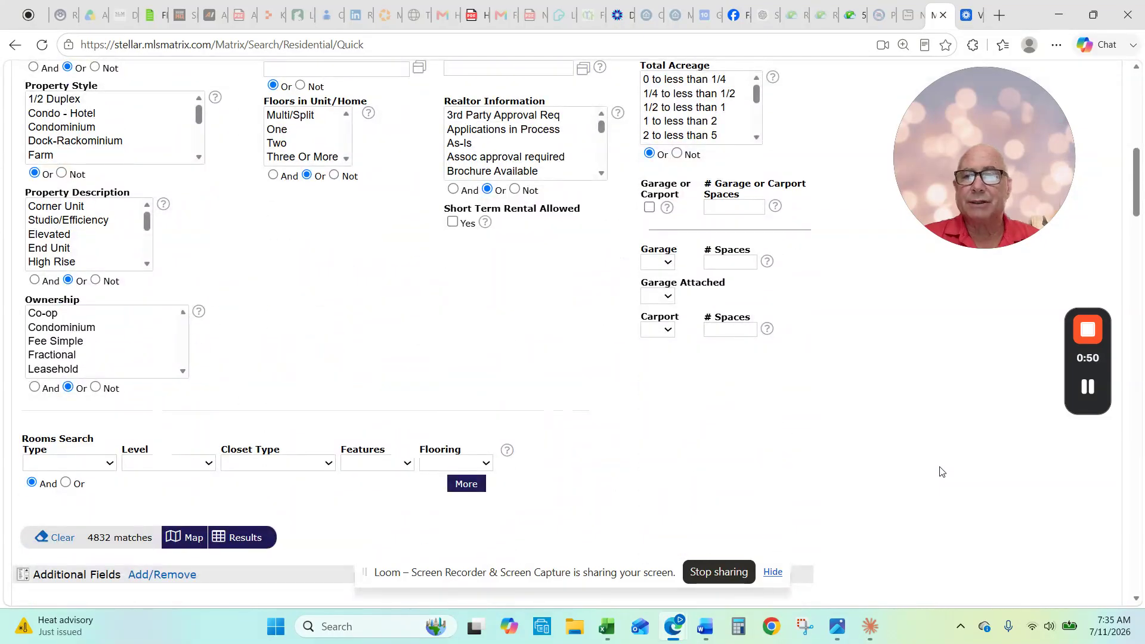
pyautogui.scroll(-2, 202, 158)
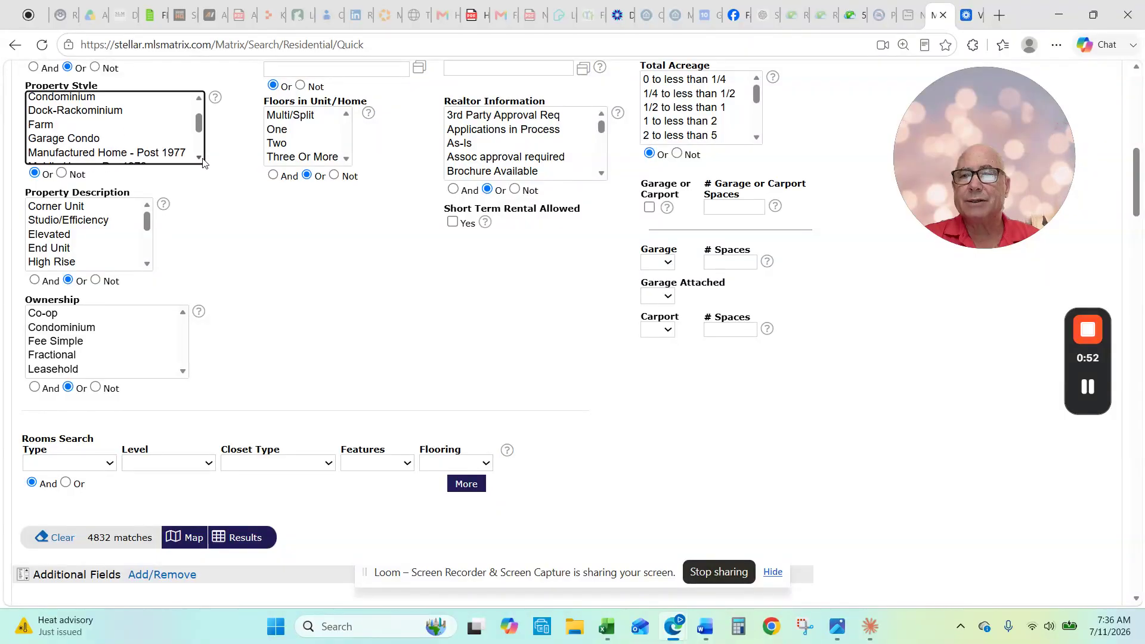
pyautogui.scroll(-1, 203, 160)
pyautogui.click(113, 136)
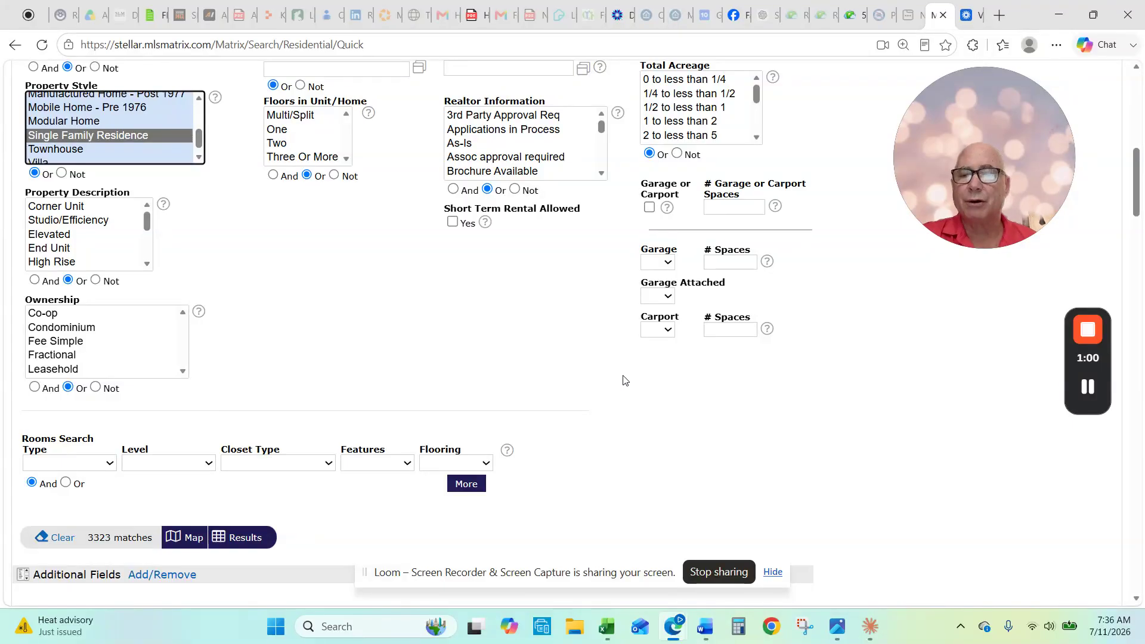
pyautogui.scroll(-6, 624, 380)
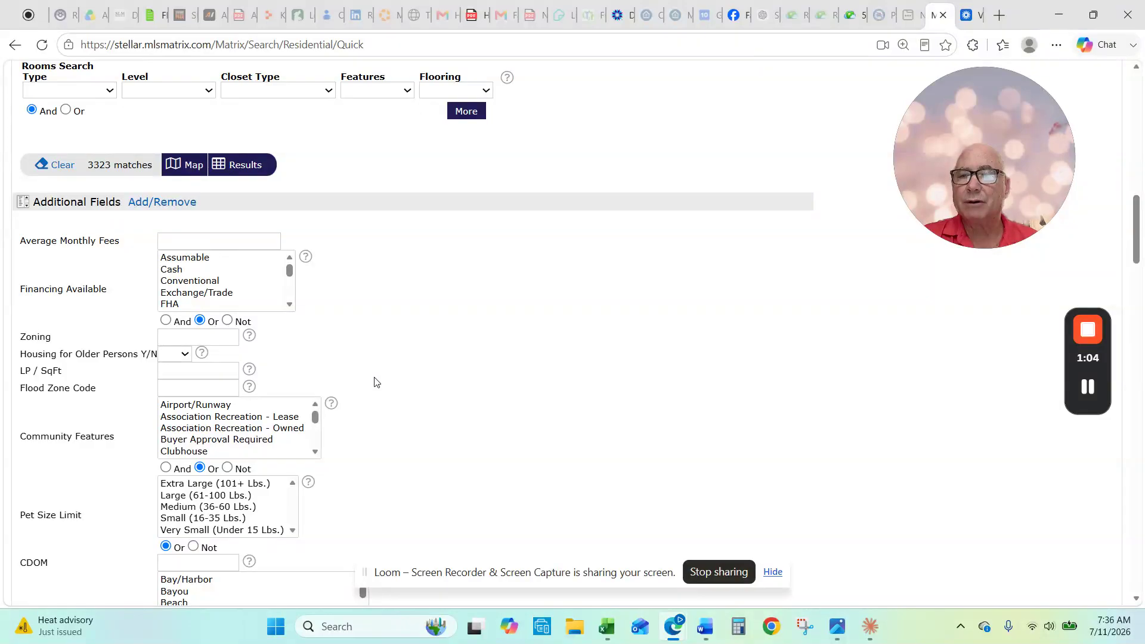
# Step: Enter flood zone codes x,x500 in the Flood Zone Code field
pyautogui.click(215, 382)
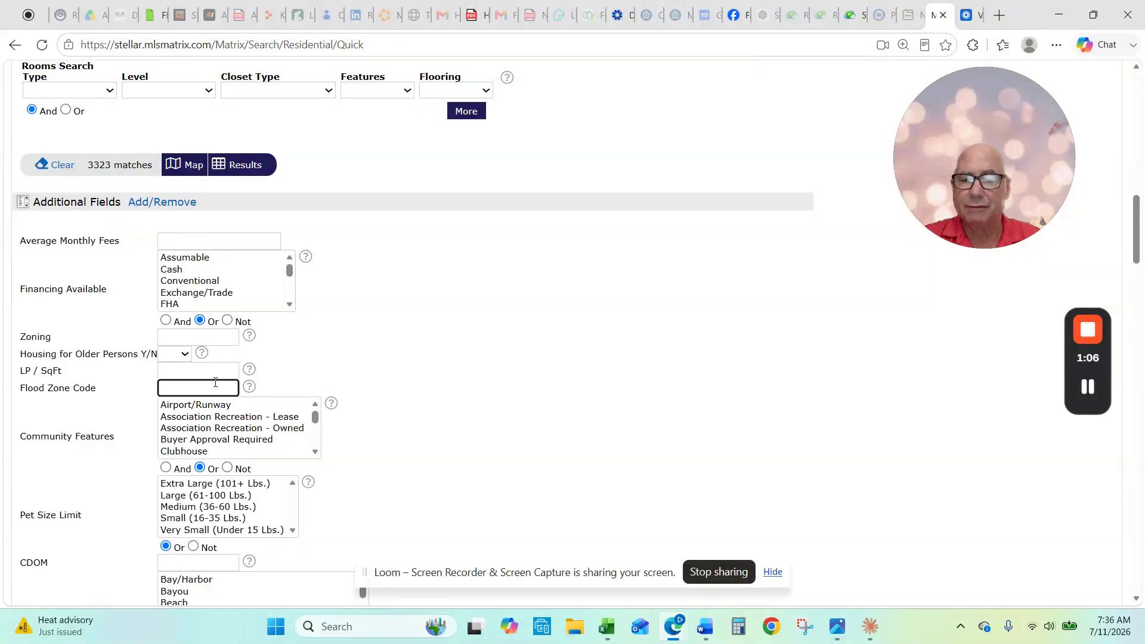
pyautogui.write('x,x500')
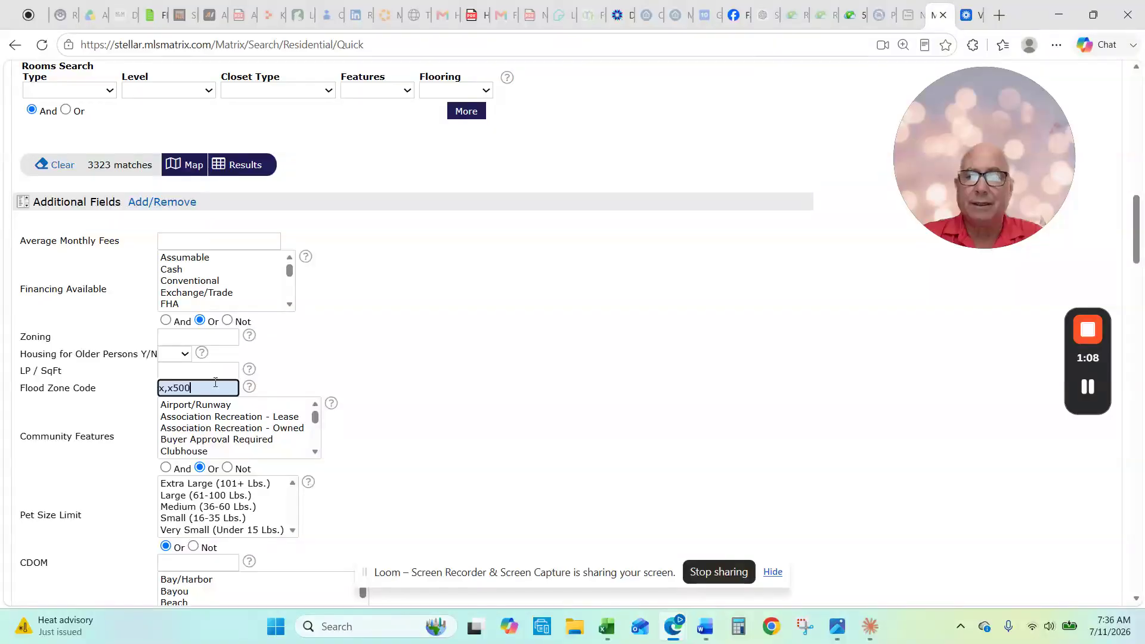
pyautogui.click(548, 385)
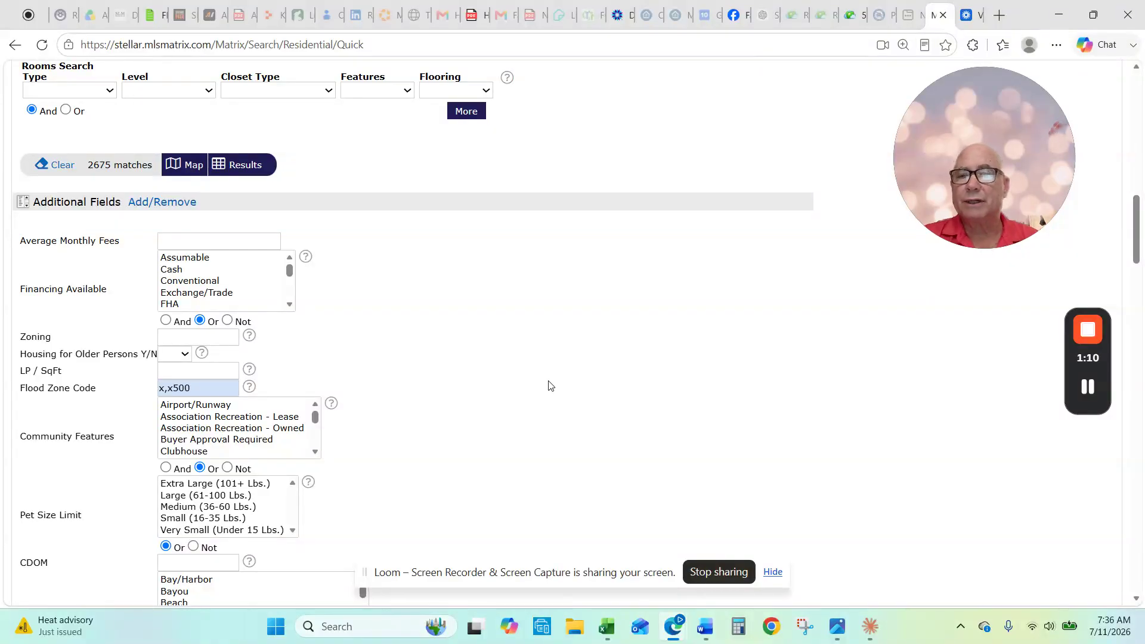
# Step: Select Block under Exterior Construction, narrowing matches to 2263
pyautogui.scroll(-2, 549, 386)
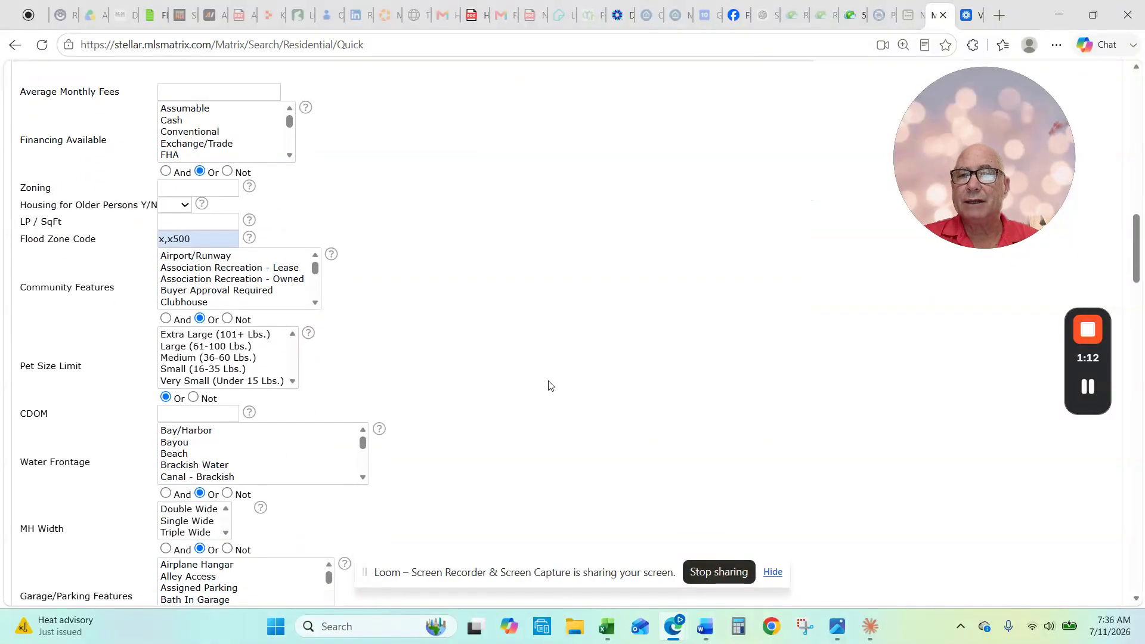
pyautogui.scroll(-2, 549, 385)
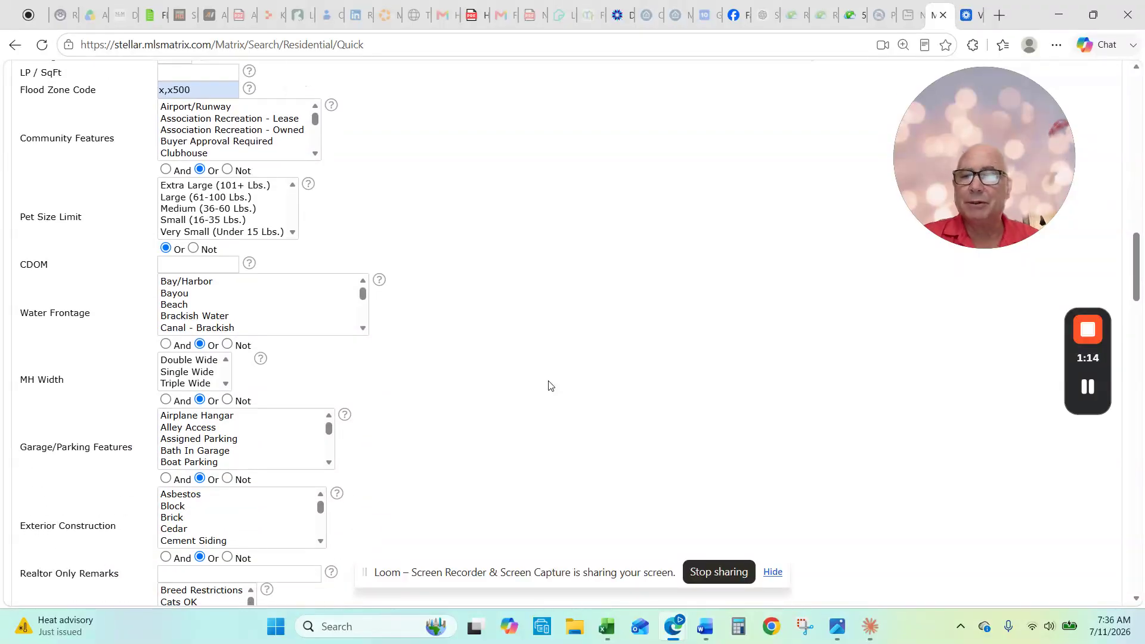
pyautogui.click(185, 508)
pyautogui.scroll(5, 506, 460)
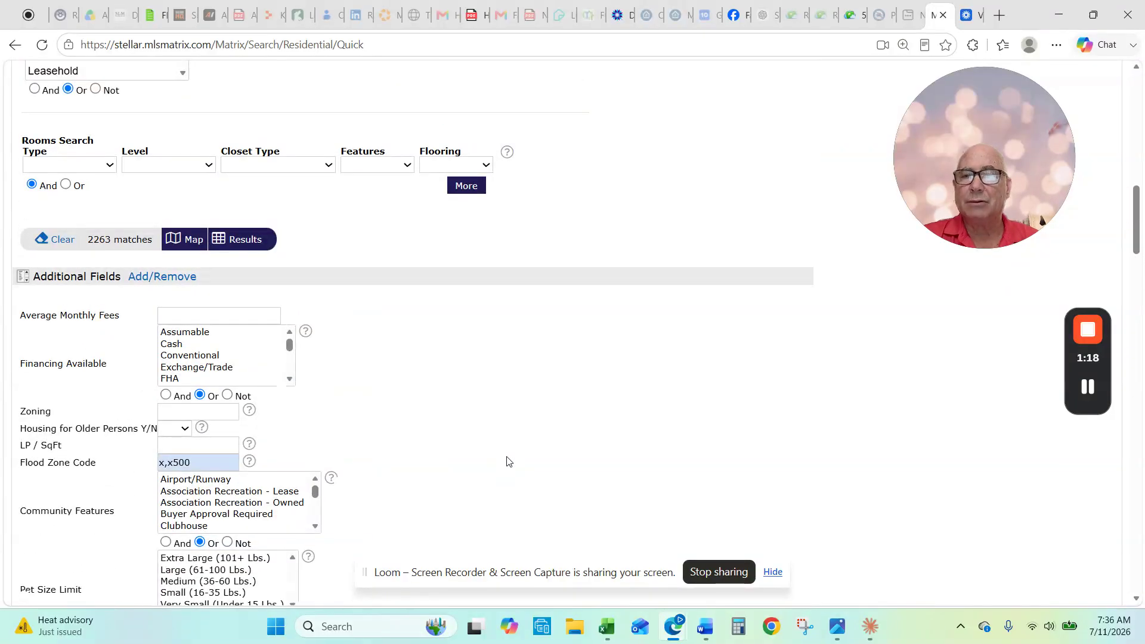
pyautogui.scroll(12, 506, 460)
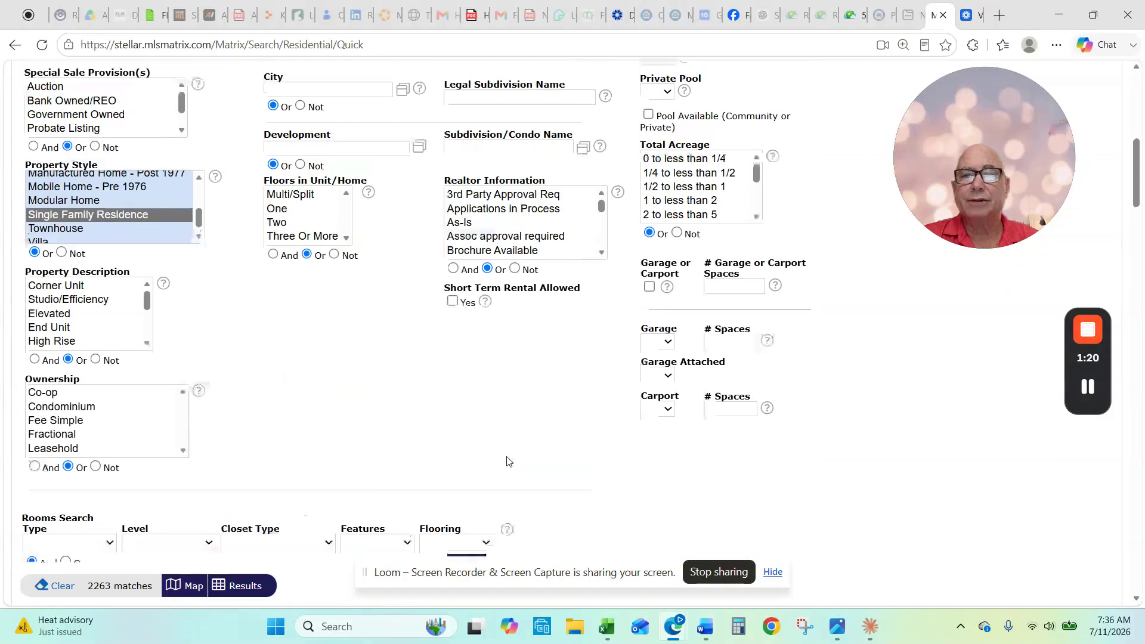
# Step: Require 3+ total bedrooms and 2+ total bathrooms
pyautogui.click(686, 197)
pyautogui.write('3+')
pyautogui.click(835, 332)
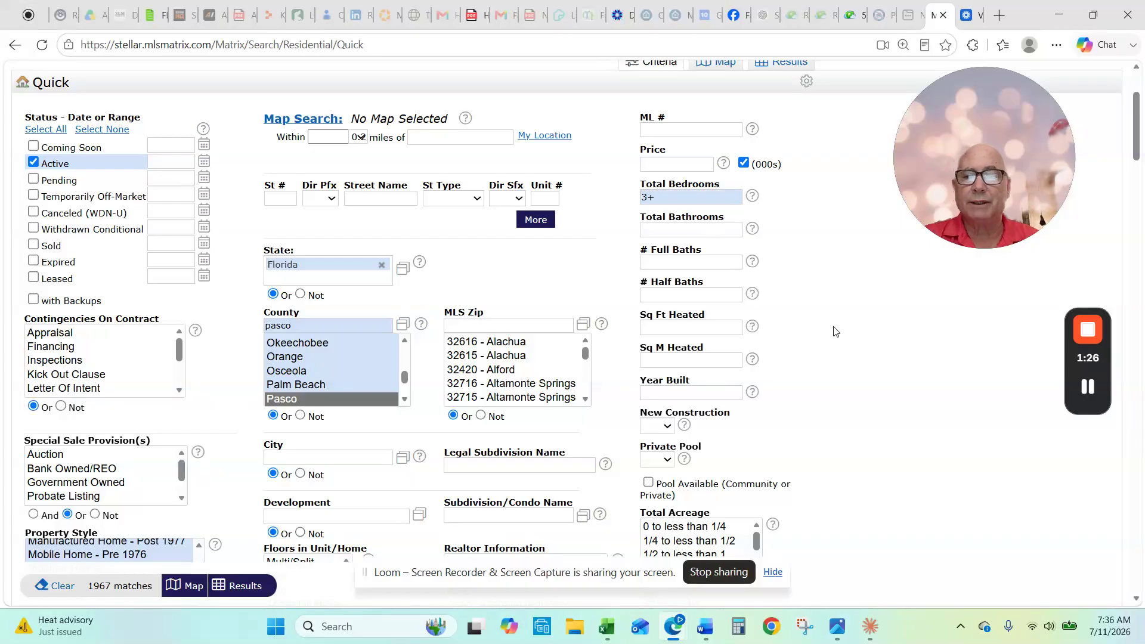
pyautogui.click(683, 232)
pyautogui.write('2+')
pyautogui.click(824, 312)
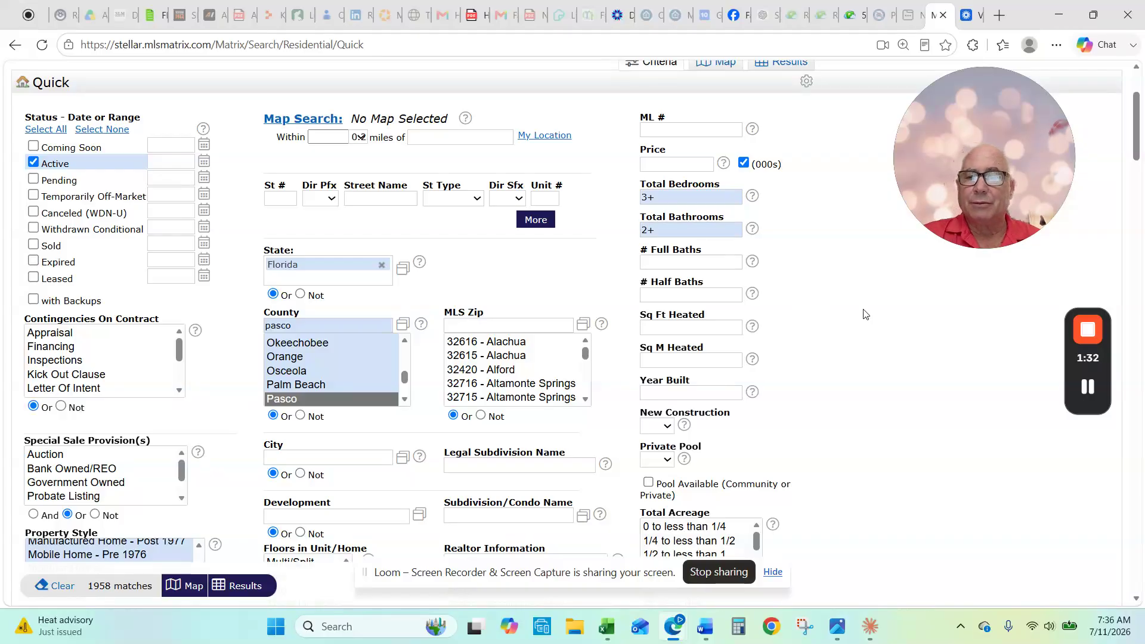
# Step: Set the Garage option to Yes, narrowing matches to 1887
pyautogui.scroll(-1, 885, 317)
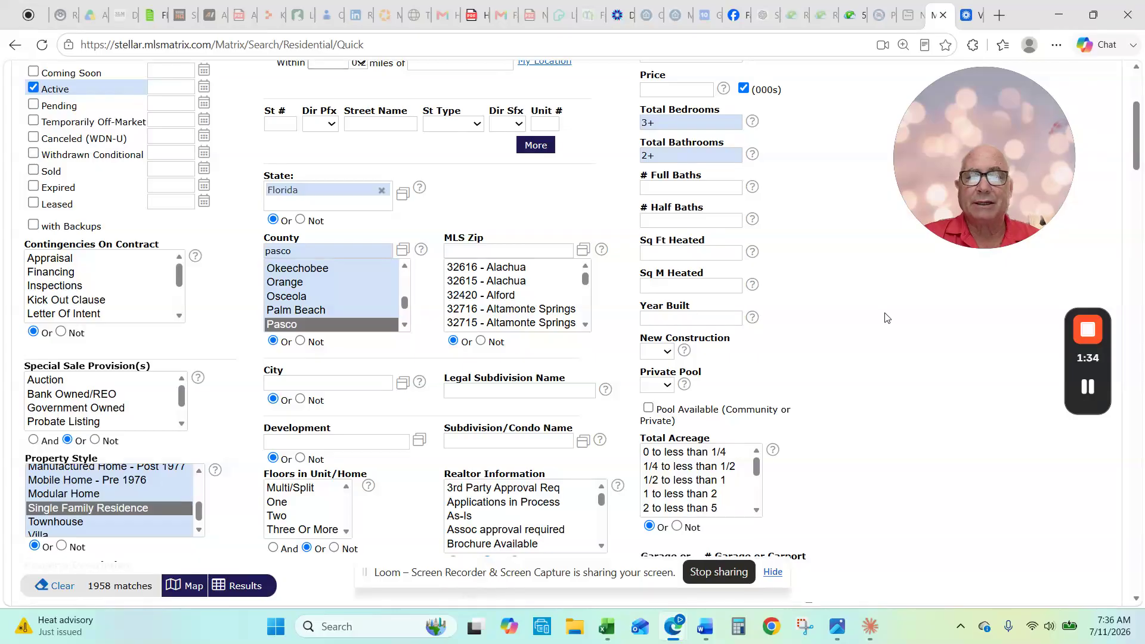
pyautogui.scroll(-4, 885, 318)
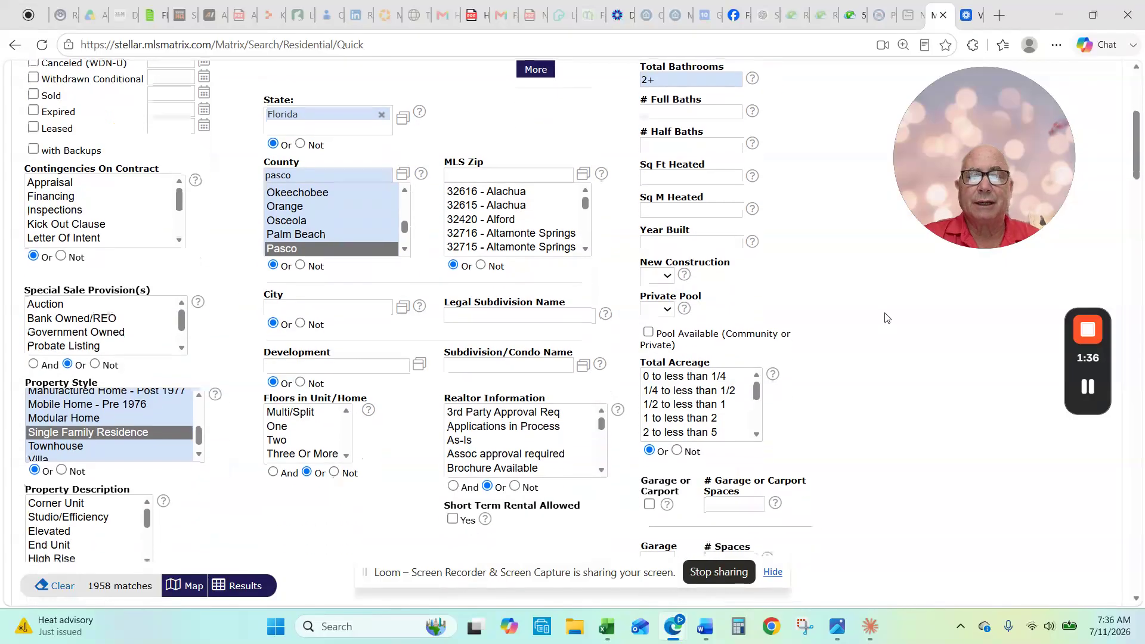
pyautogui.click(675, 342)
pyautogui.click(662, 366)
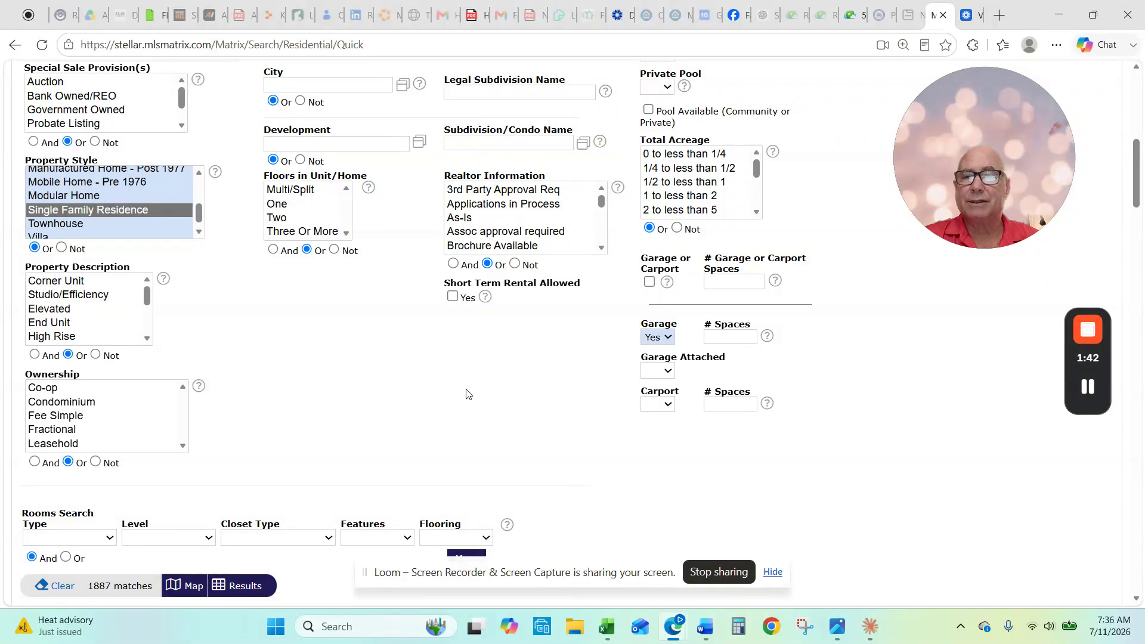
pyautogui.scroll(-2, 466, 394)
pyautogui.scroll(7, 694, 277)
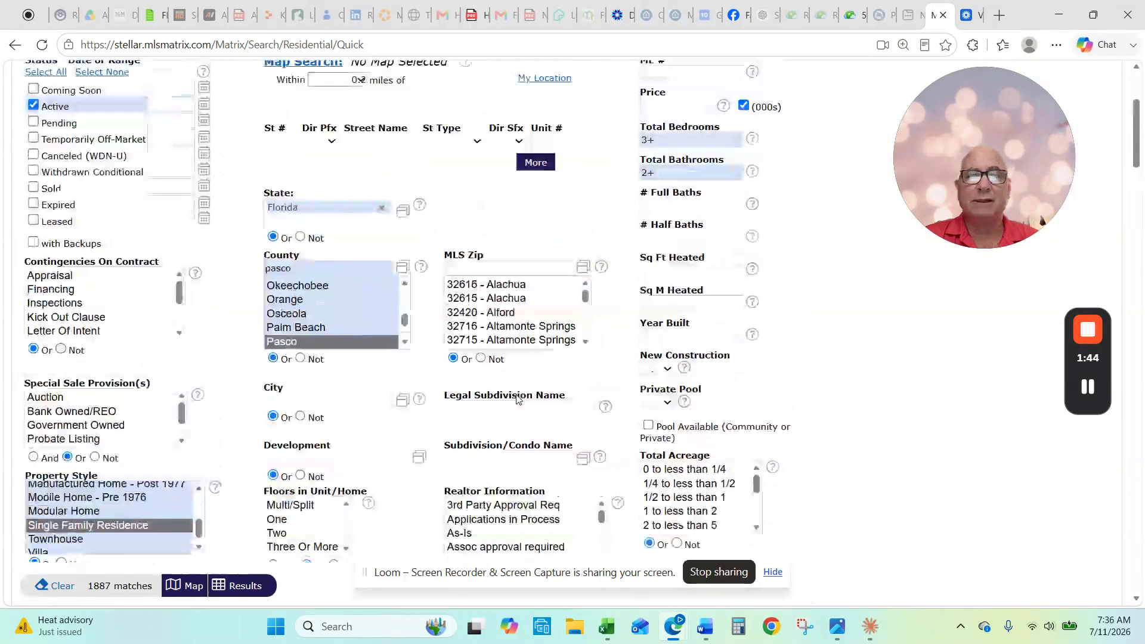
# Step: Set the price criterion to 280 (thousands)
pyautogui.click(686, 164)
pyautogui.write('280-')
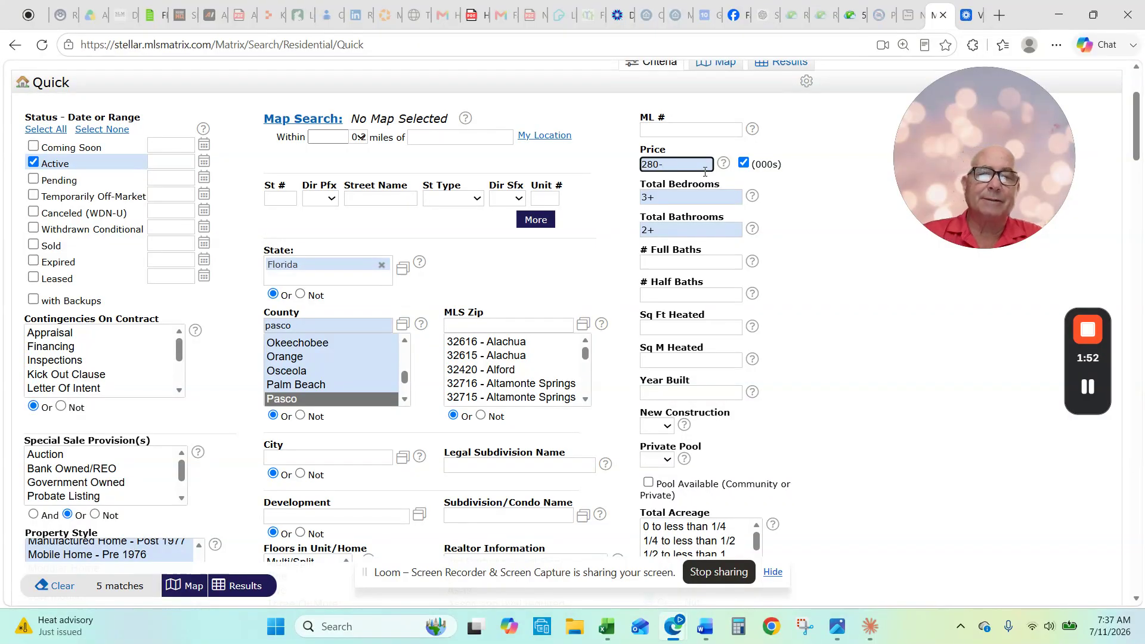
pyautogui.click(867, 308)
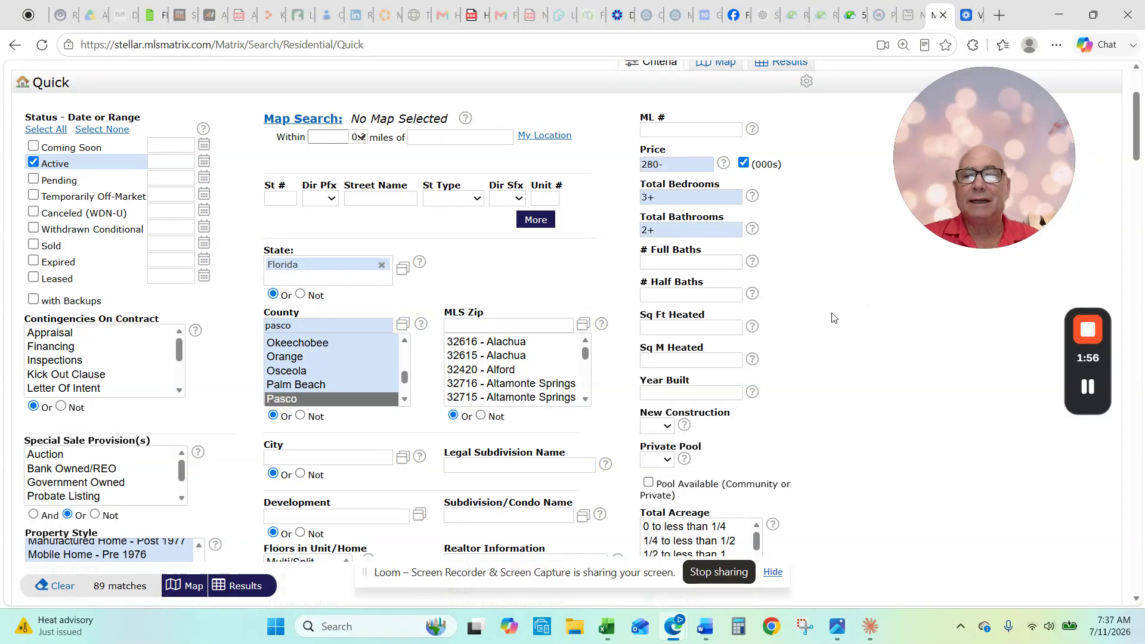
pyautogui.scroll(-3, 833, 317)
pyautogui.scroll(3, 833, 317)
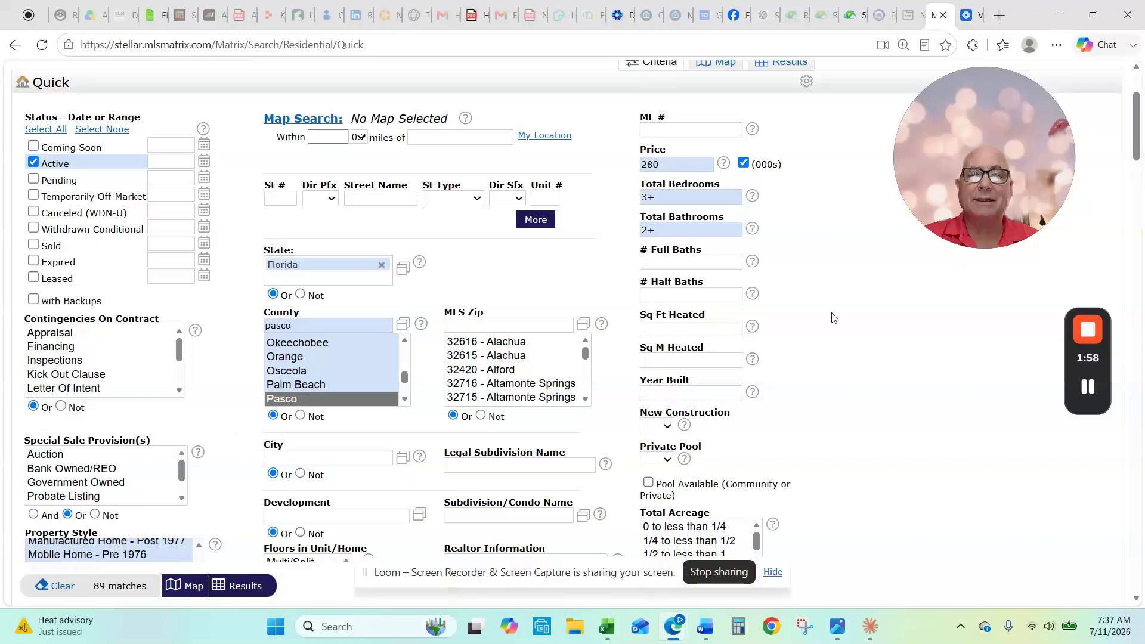
pyautogui.scroll(-10, 833, 318)
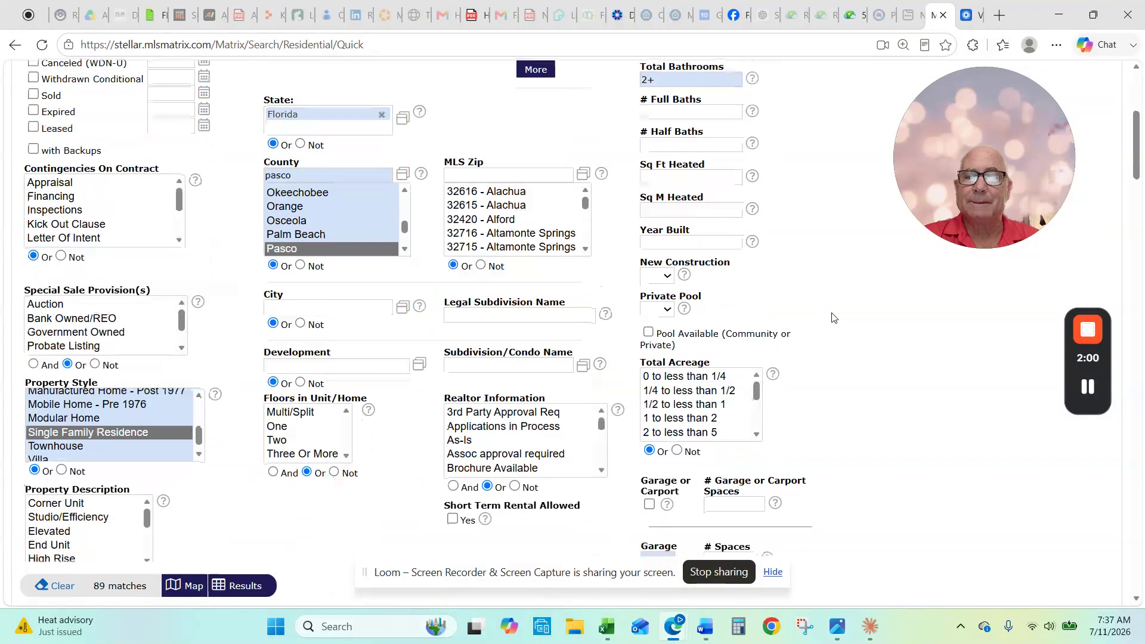
pyautogui.scroll(-4, 834, 317)
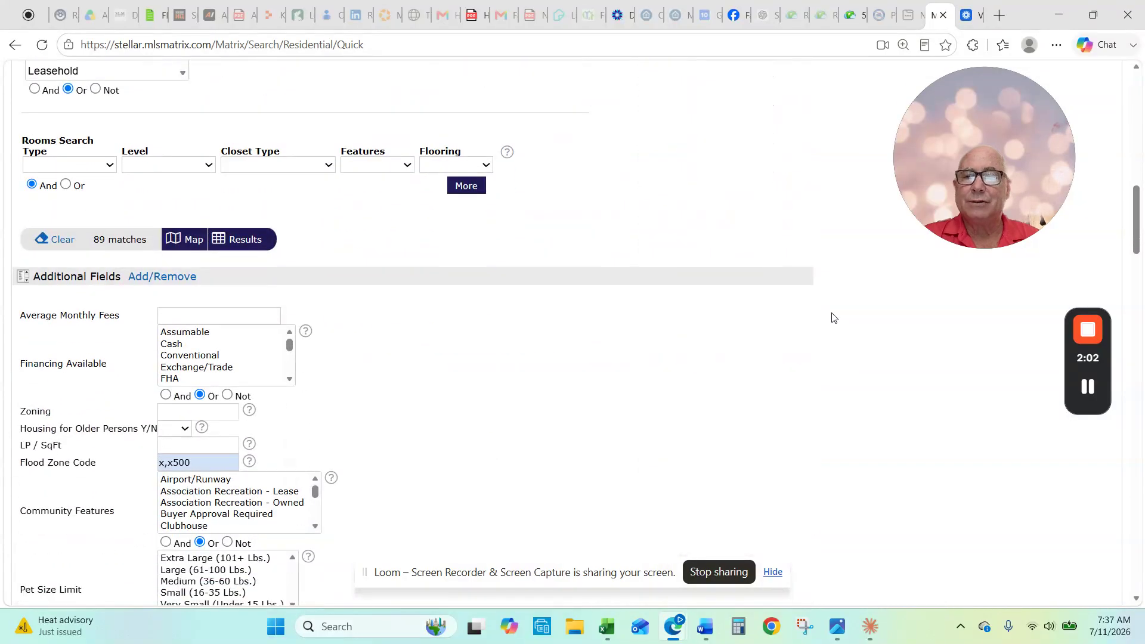
pyautogui.scroll(14, 834, 317)
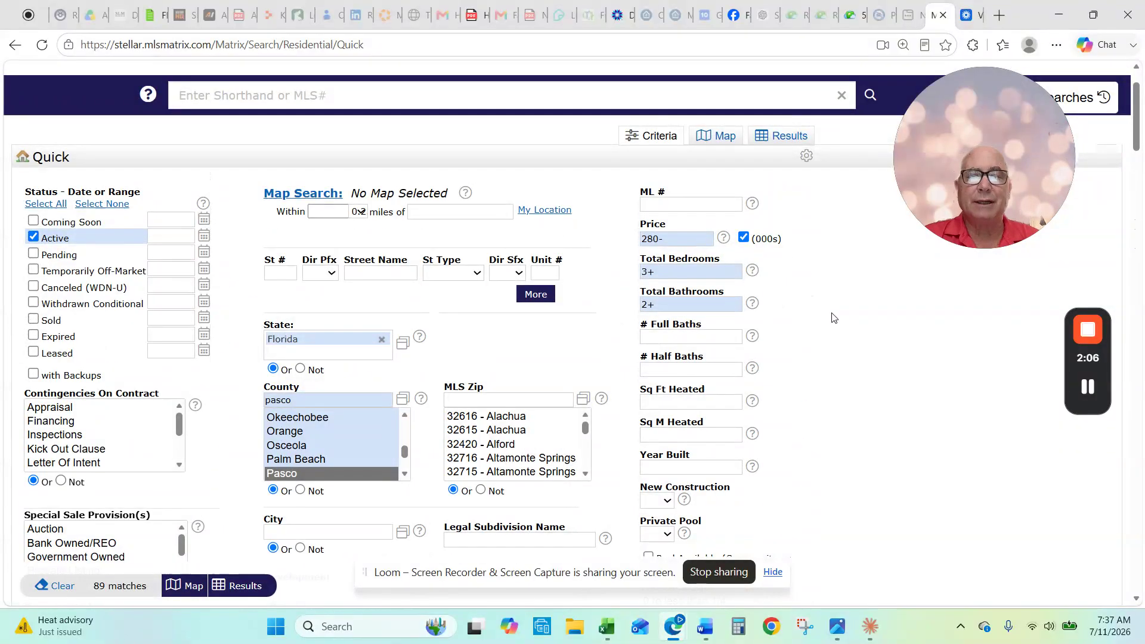
# Step: Require 1500+ heated square feet, leaving 29 matches
pyautogui.click(709, 403)
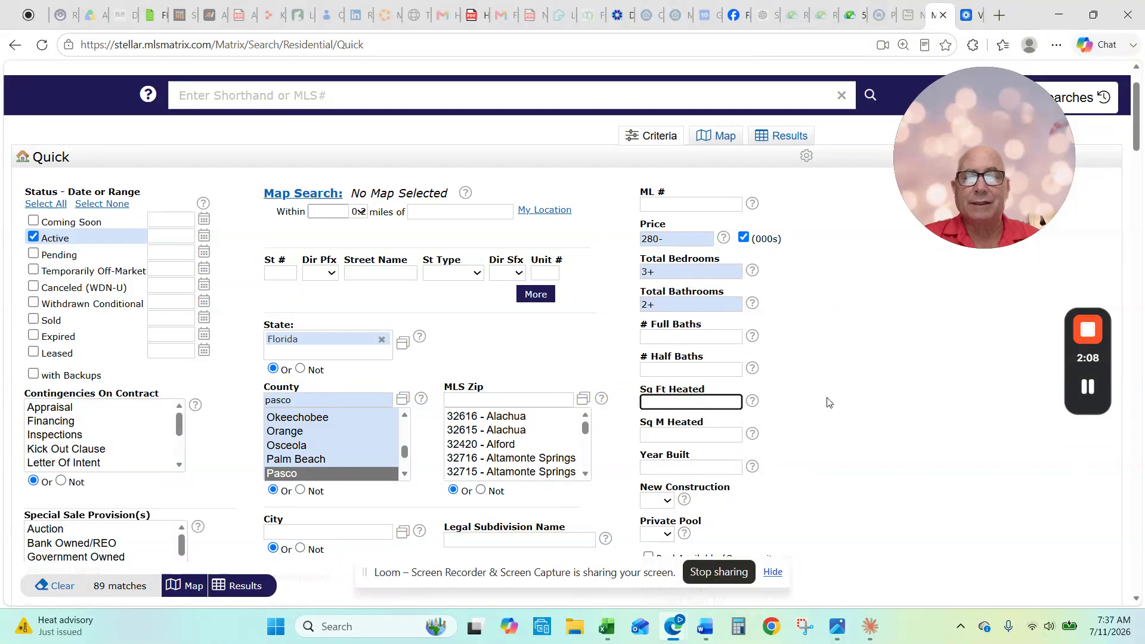
pyautogui.write('150')
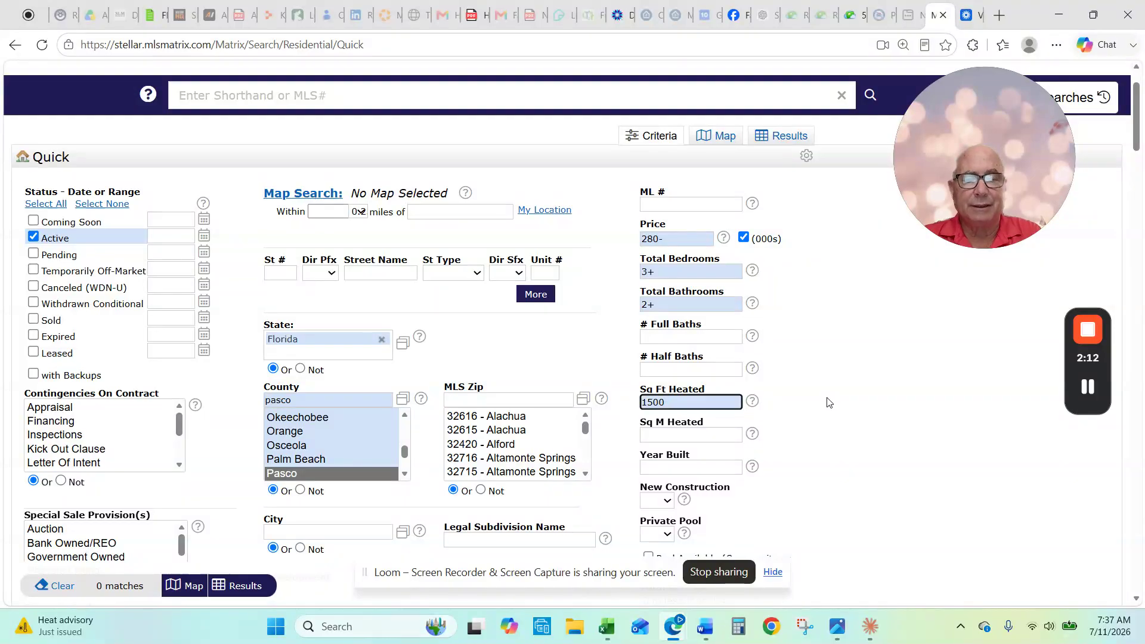
pyautogui.write('+')
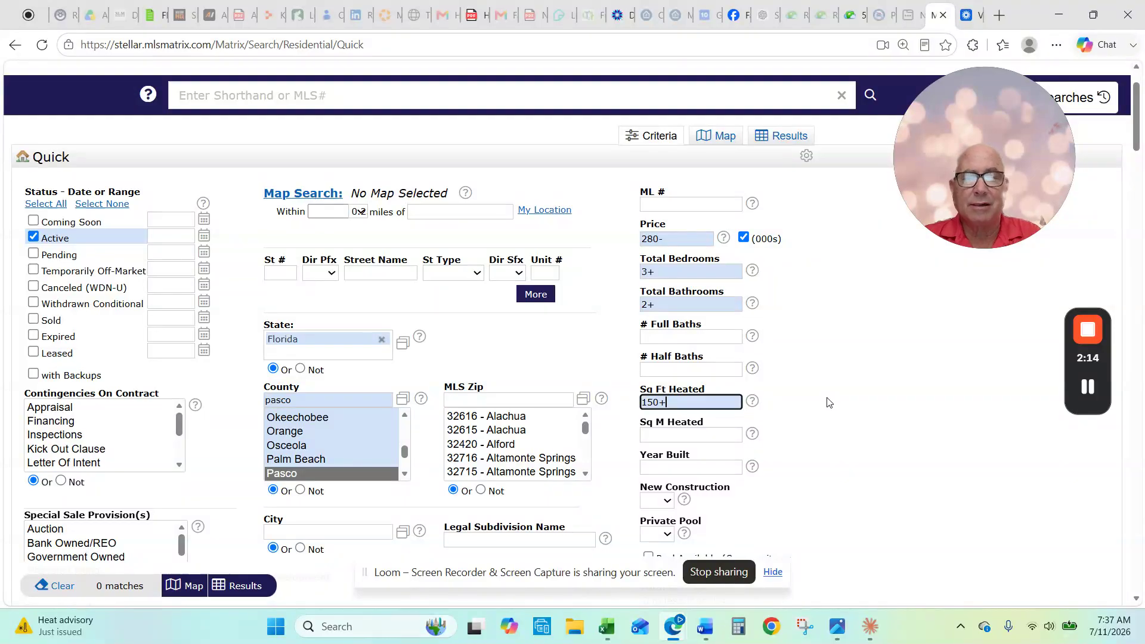
pyautogui.scroll(2, 835, 406)
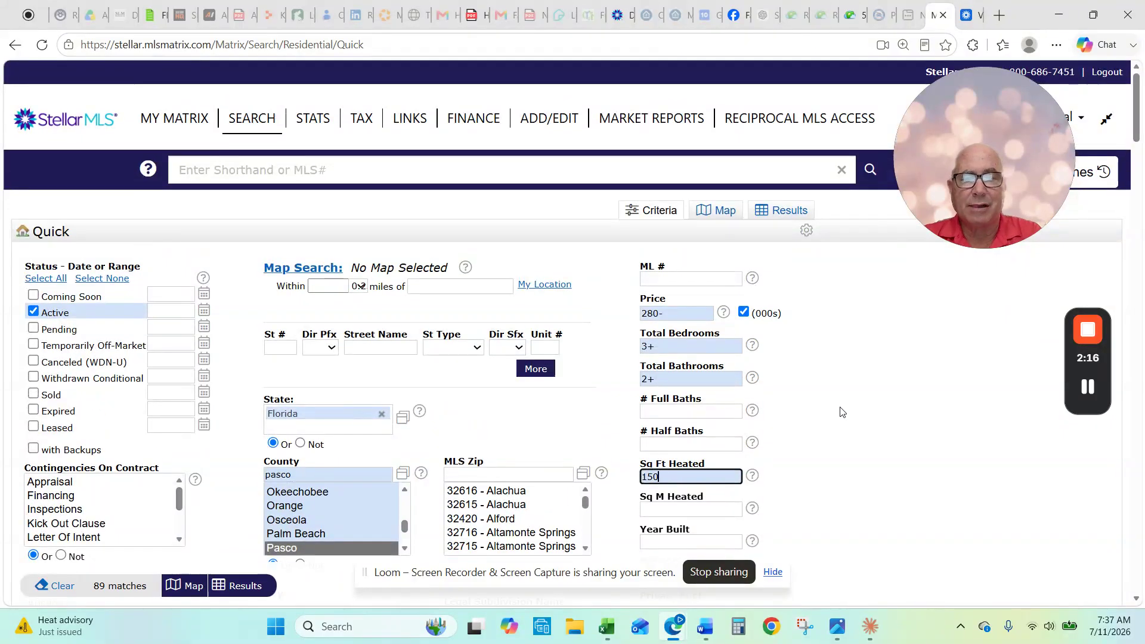
pyautogui.write('0+')
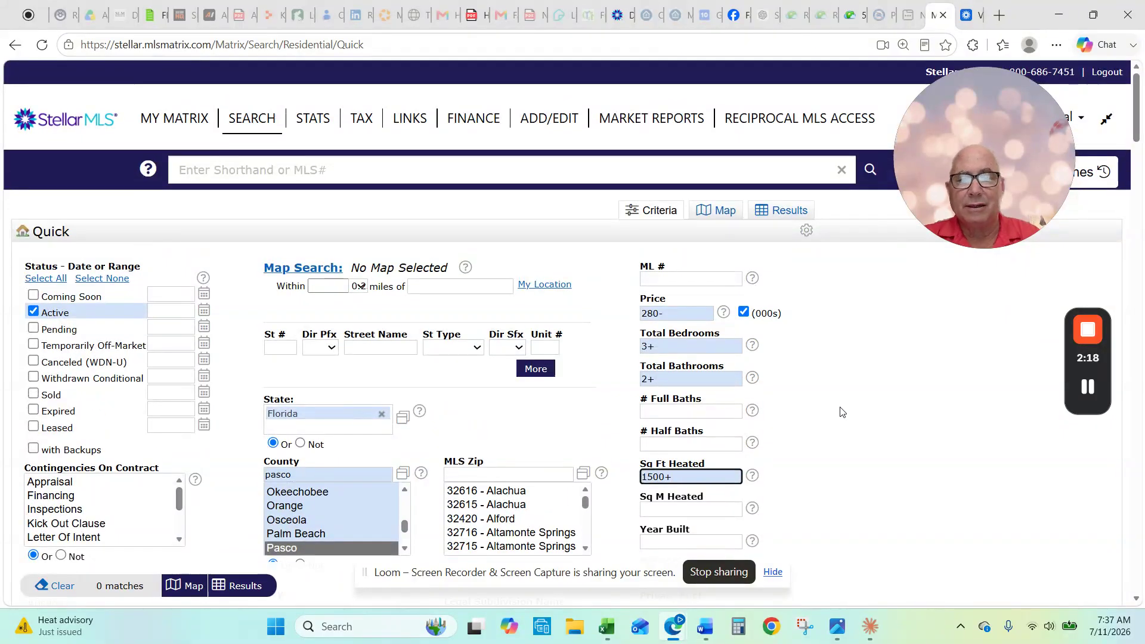
pyautogui.click(1018, 422)
pyautogui.scroll(-2, 1006, 428)
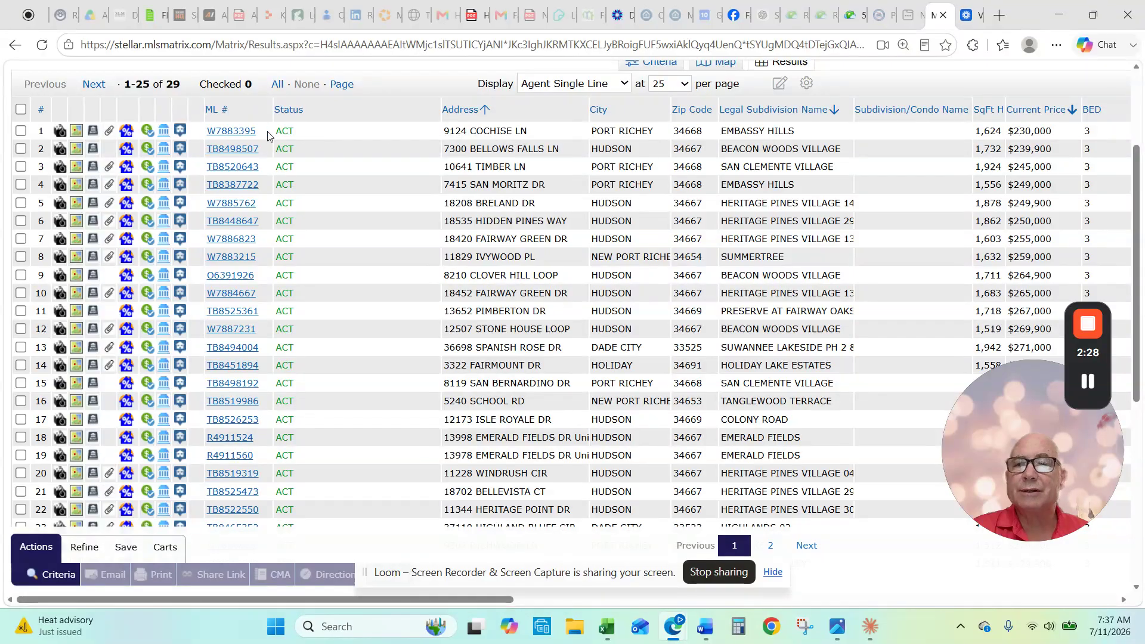
pyautogui.click(238, 137)
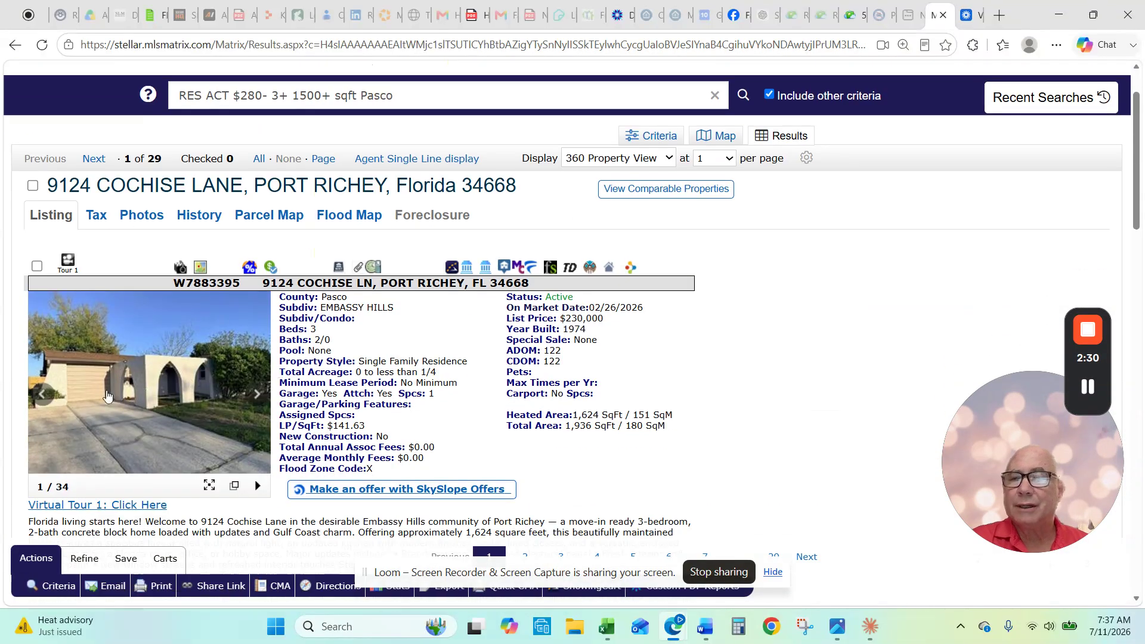
pyautogui.click(93, 397)
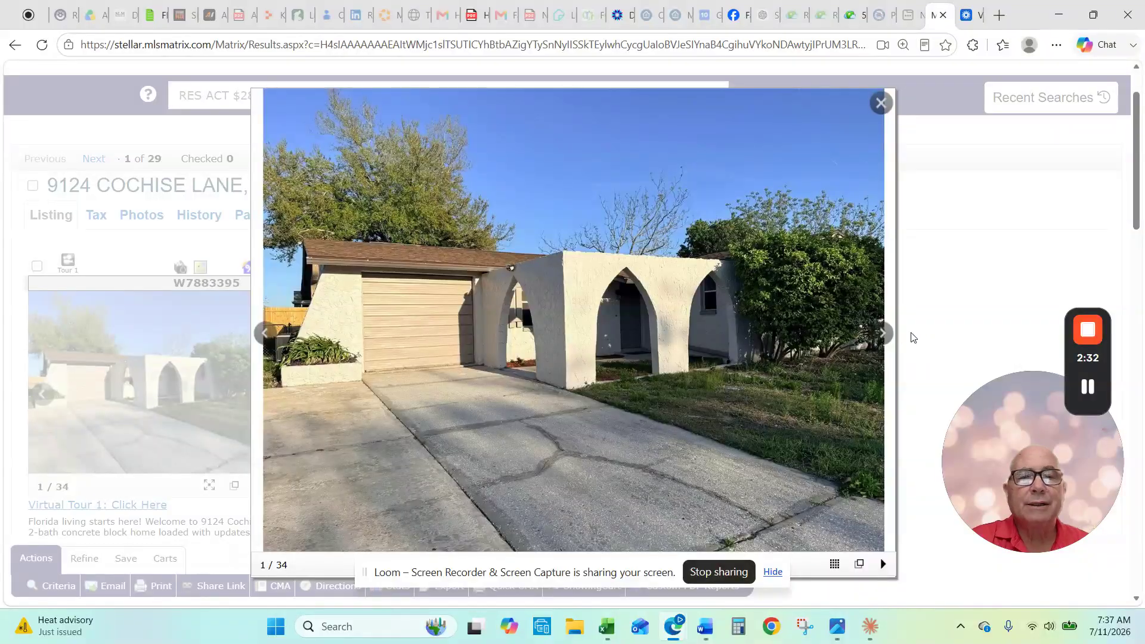
pyautogui.click(881, 334)
pyautogui.click(881, 334)
pyautogui.click(881, 334)
pyautogui.click(881, 334)
pyautogui.click(882, 334)
pyautogui.click(882, 334)
pyautogui.click(882, 334)
pyautogui.click(881, 334)
pyautogui.click(881, 334)
pyautogui.click(882, 334)
pyautogui.click(882, 334)
pyautogui.click(881, 334)
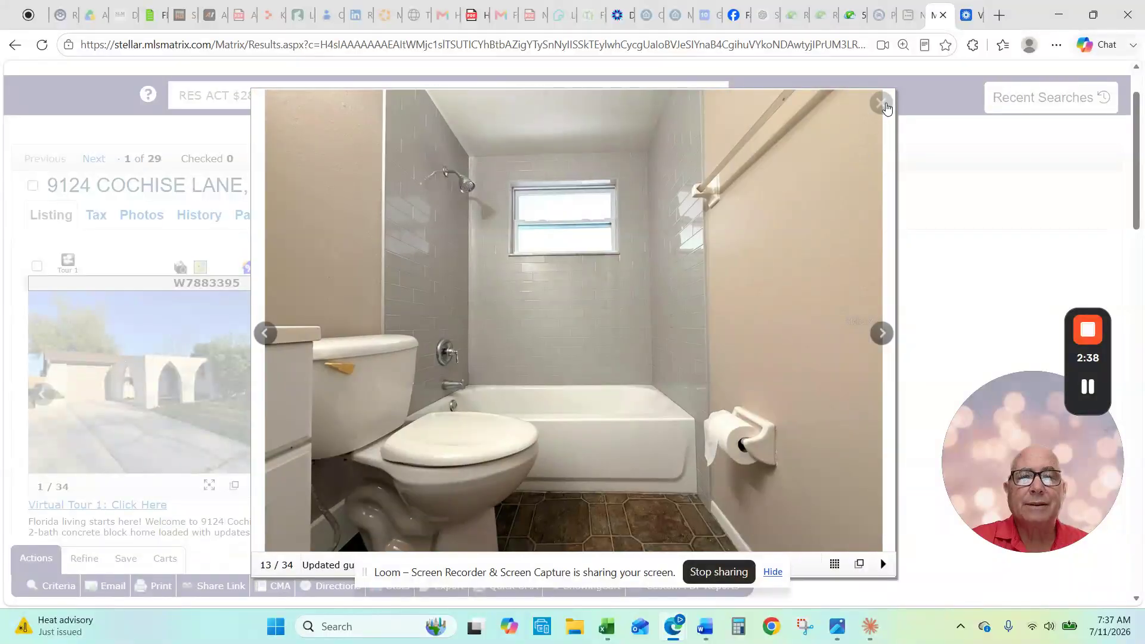
pyautogui.click(881, 103)
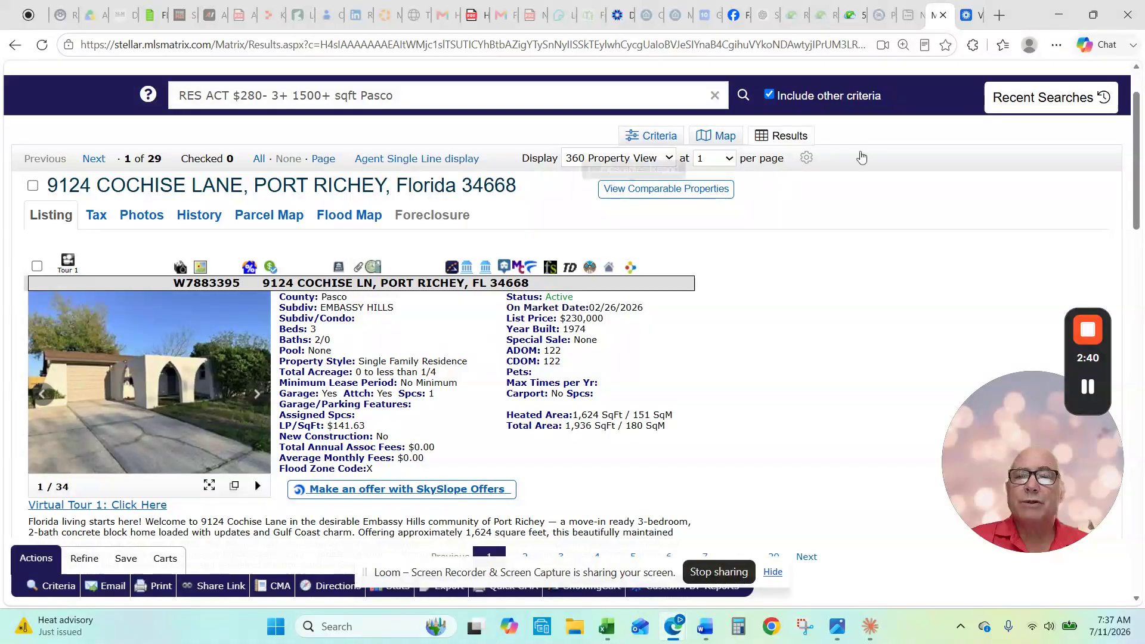
# Step: Go to the Pasco property appraiser site (pascopa) in a new browser tab
pyautogui.hotkey('ctrl', 't')
pyautogui.click(781, 45)
pyautogui.write('pascopa')
pyautogui.press('Return')
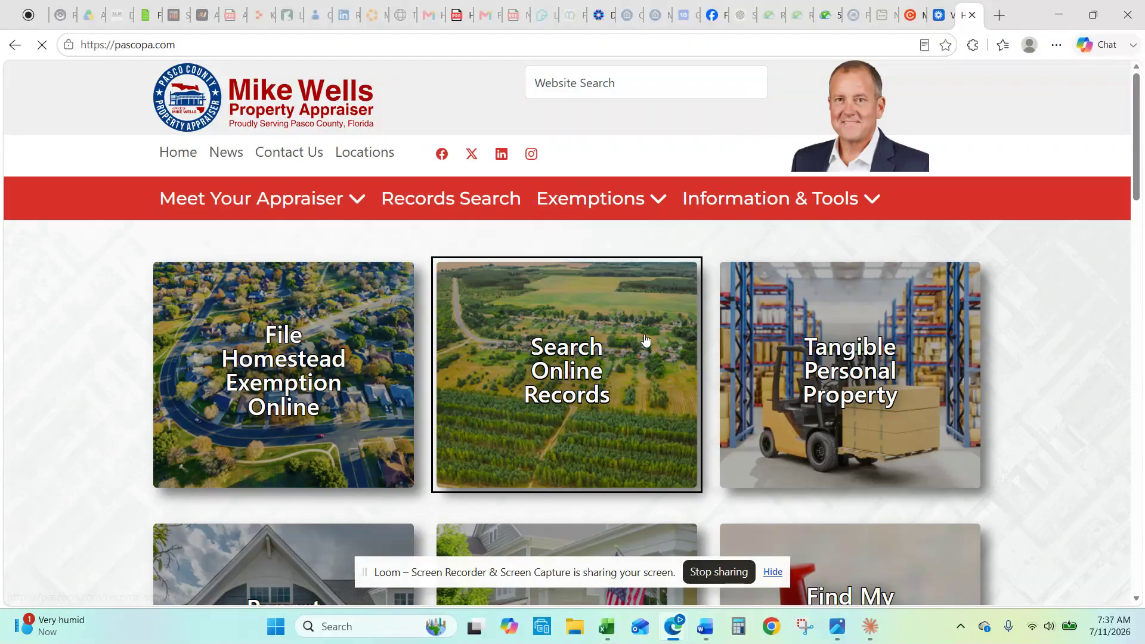
pyautogui.click(646, 340)
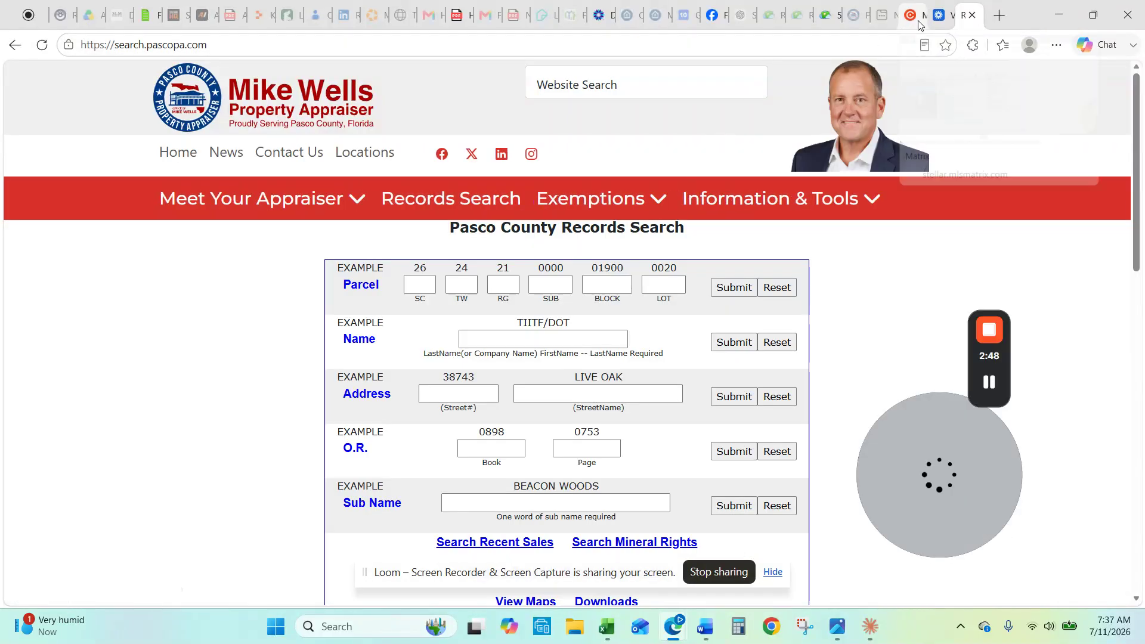
pyautogui.click(910, 15)
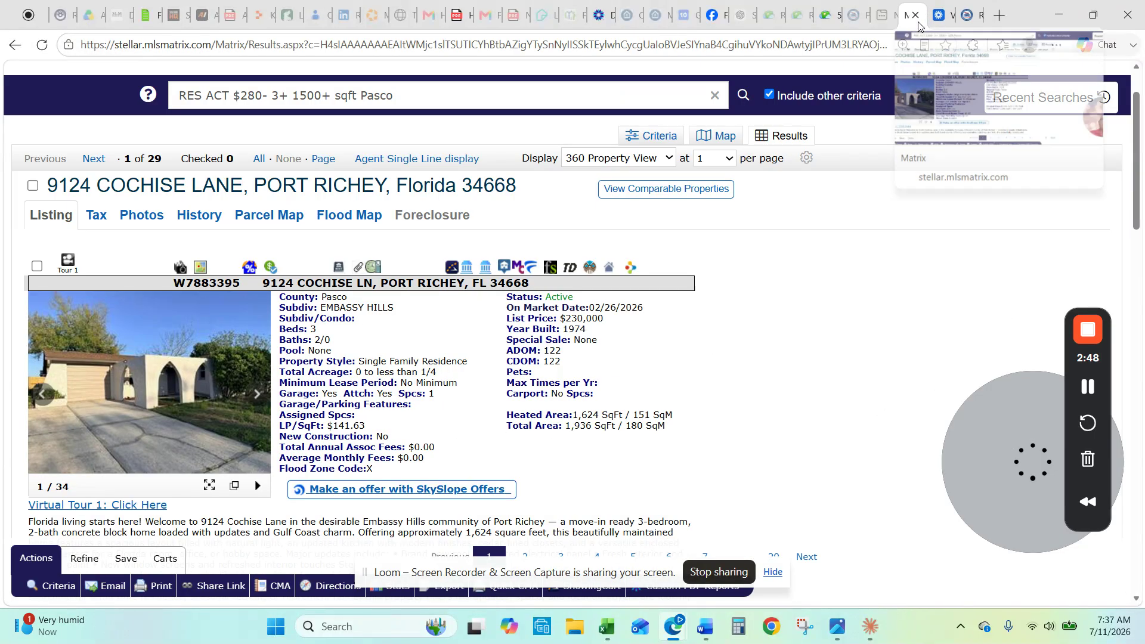
pyautogui.click(966, 15)
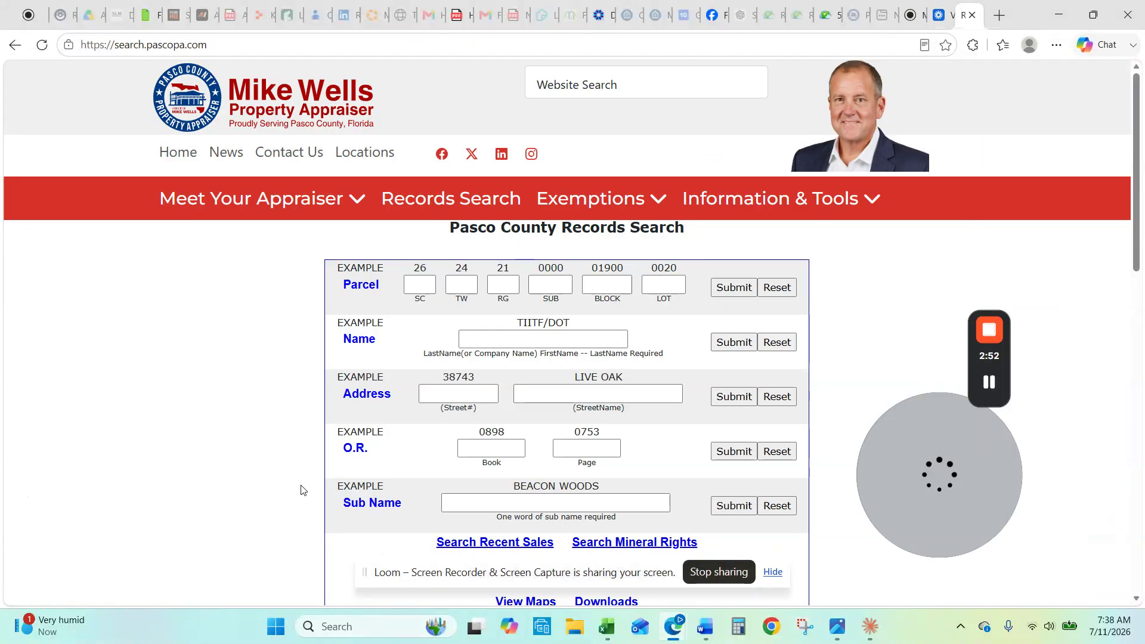
pyautogui.click(456, 394)
pyautogui.write('90124')
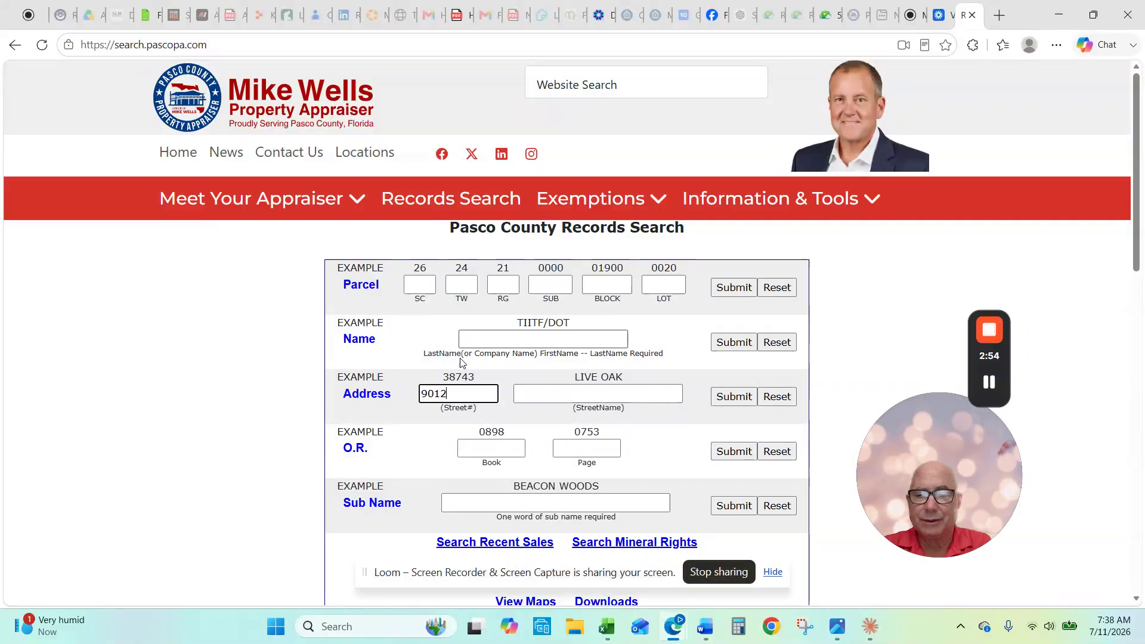
pyautogui.press('BackSpace')
pyautogui.press('BackSpace')
pyautogui.press('BackSpace')
pyautogui.press('BackSpace')
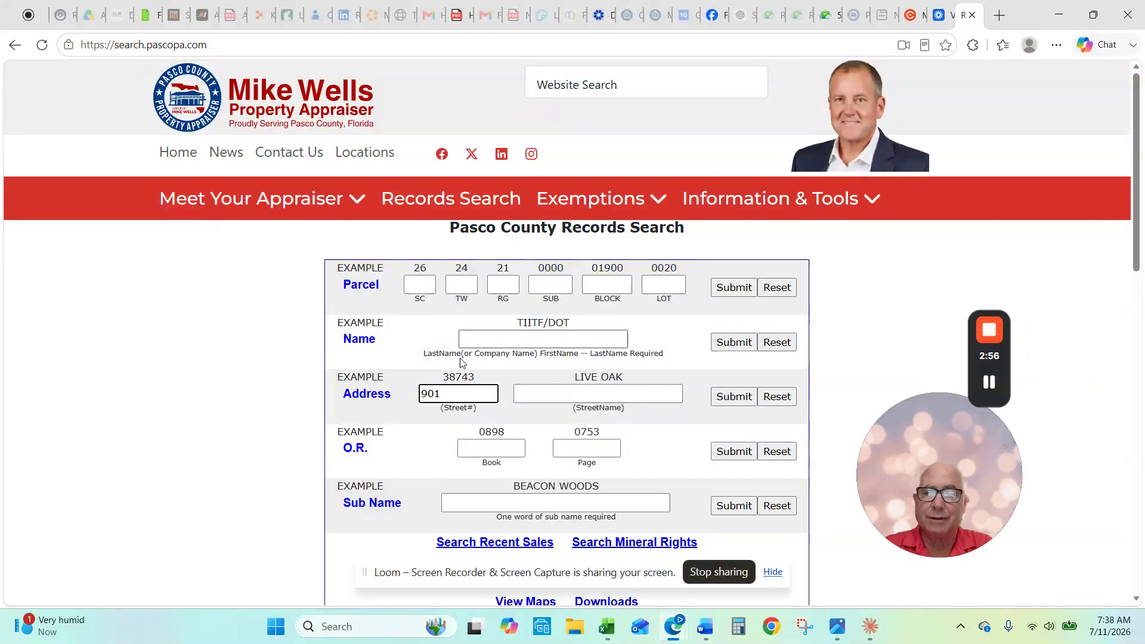
pyautogui.press('Tab')
pyautogui.press('Return')
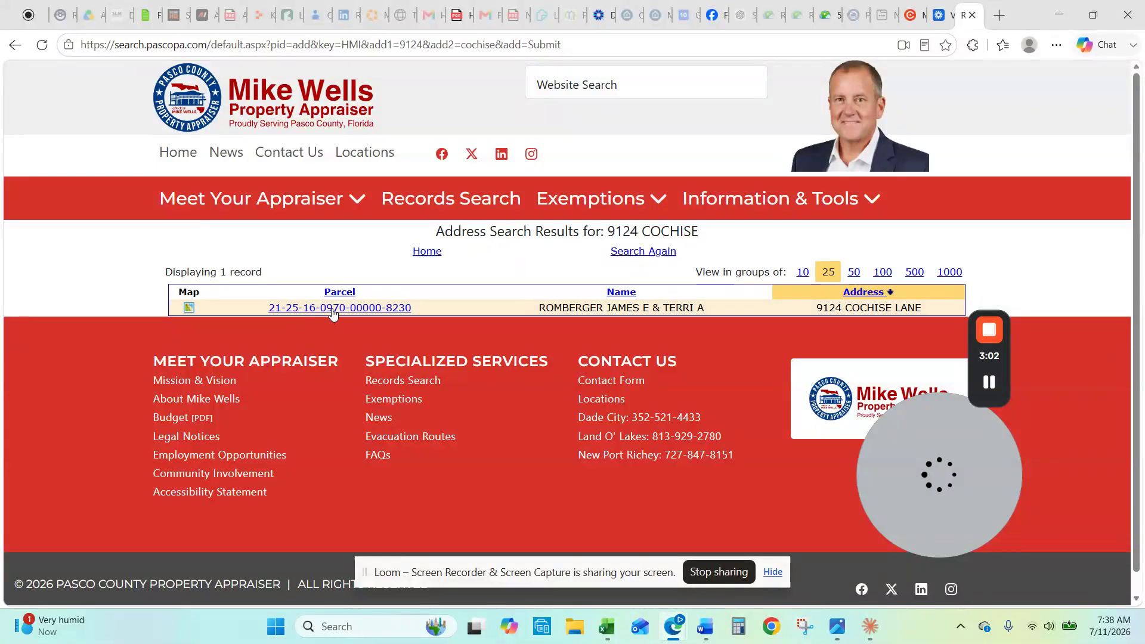
pyautogui.click(332, 308)
pyautogui.scroll(-3, 915, 349)
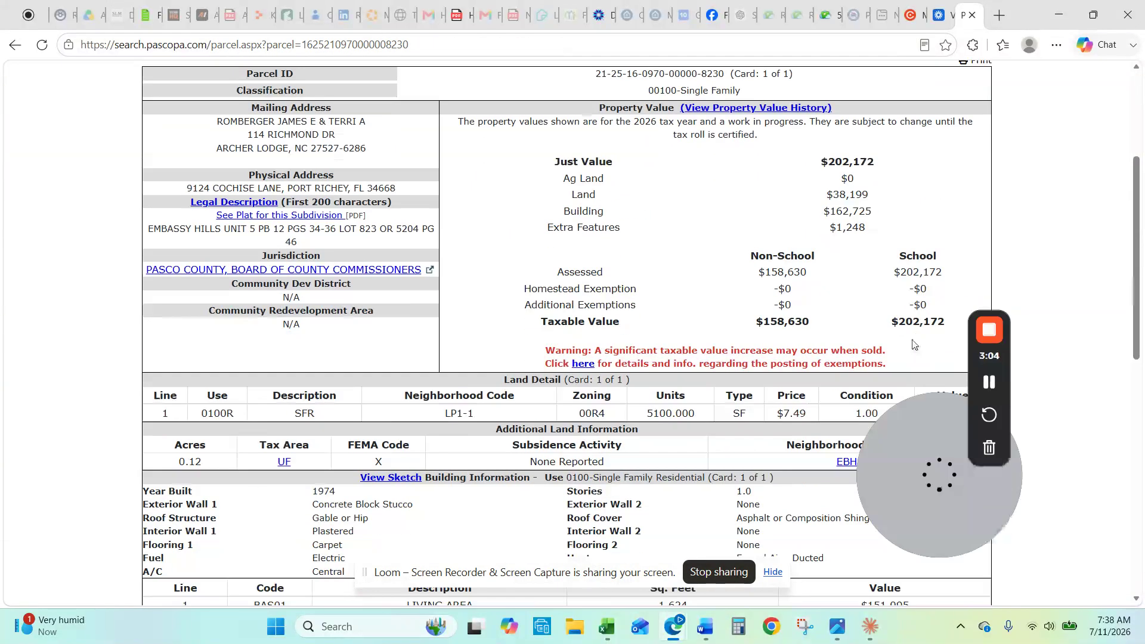
pyautogui.moveTo(896, 447); pyautogui.dragTo(1000, 228)
pyautogui.scroll(-1, 784, 348)
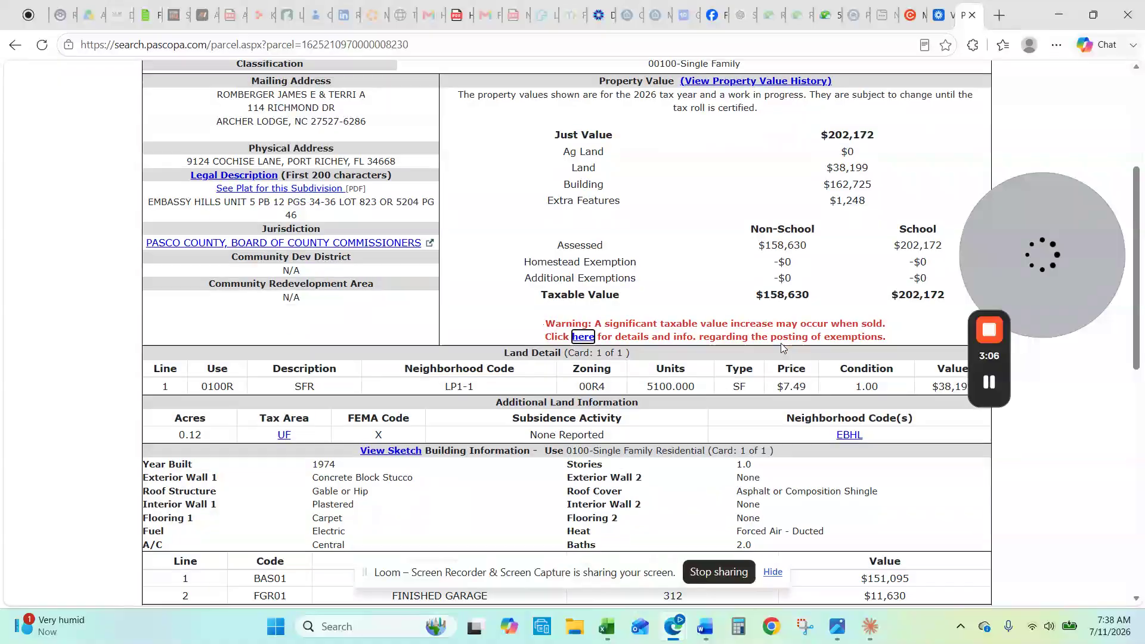
pyautogui.scroll(-3, 784, 348)
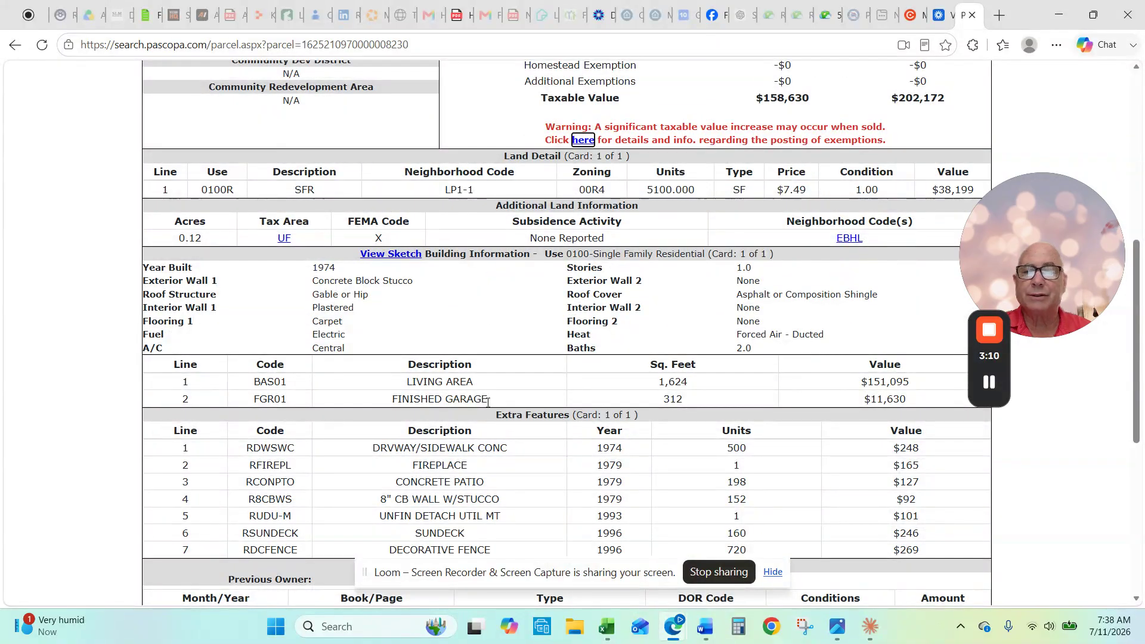
pyautogui.scroll(2, 459, 398)
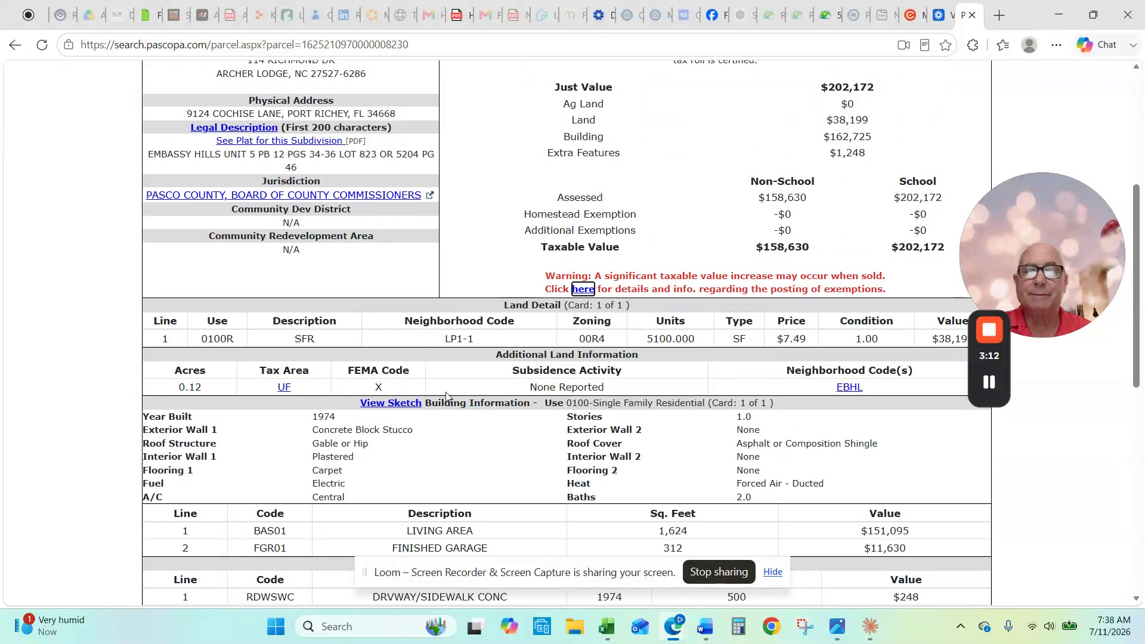
pyautogui.scroll(-1, 499, 399)
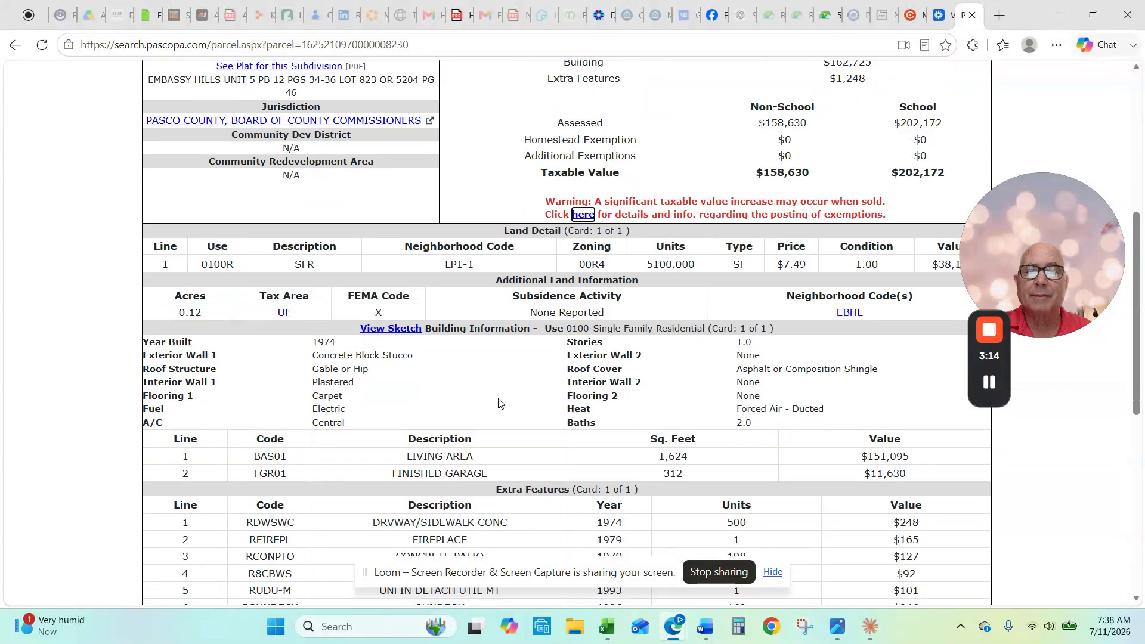
pyautogui.scroll(-2, 499, 403)
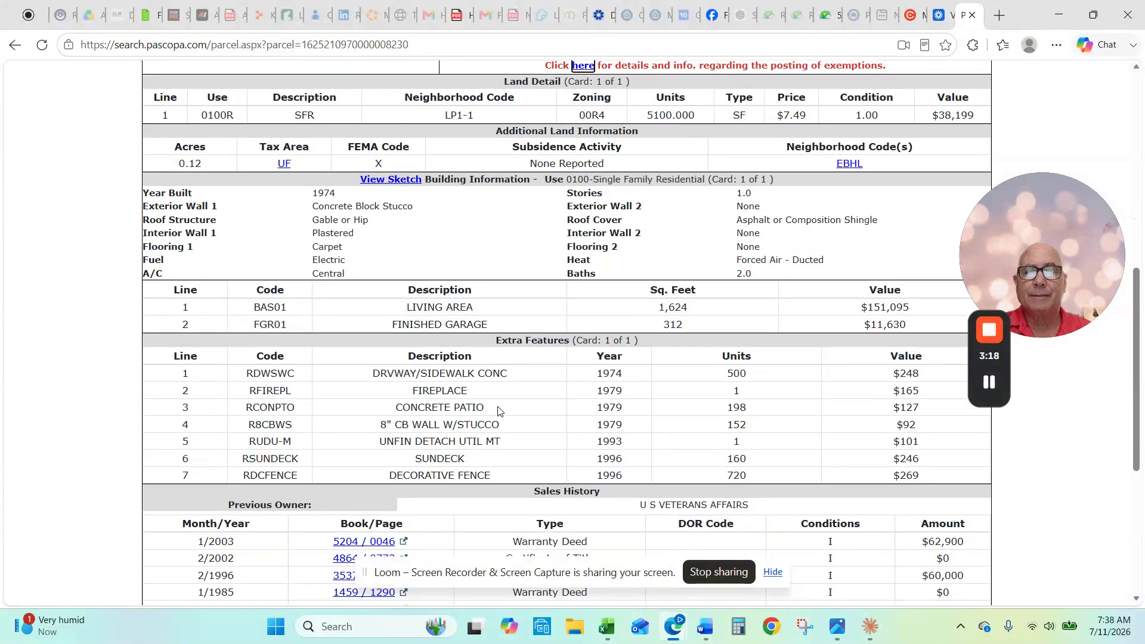
pyautogui.scroll(4, 519, 428)
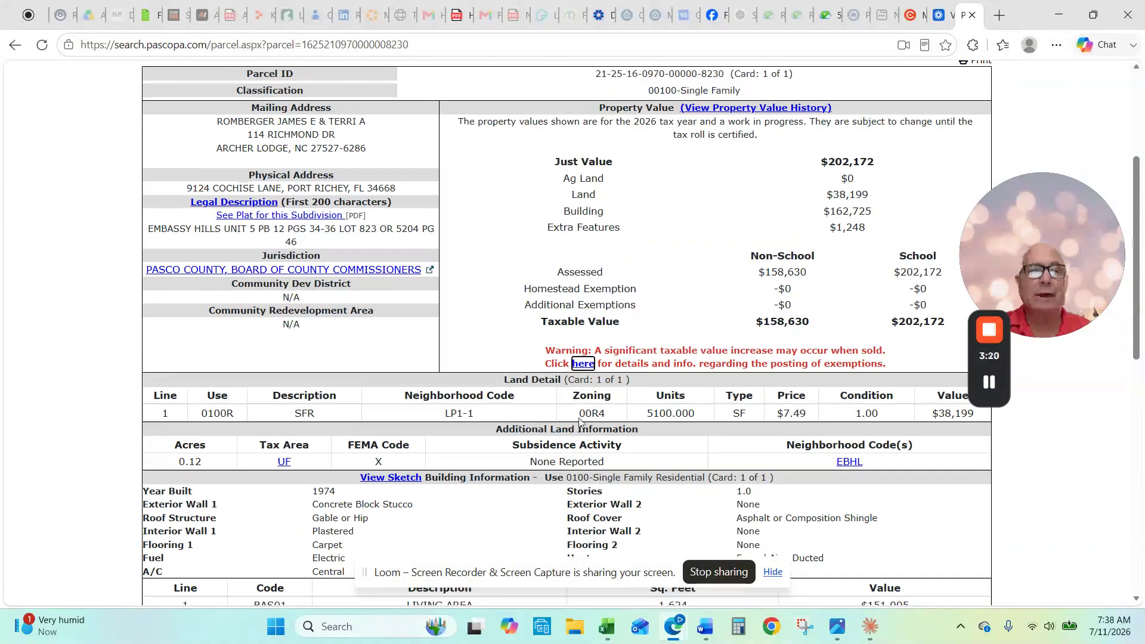
pyautogui.scroll(-2, 938, 511)
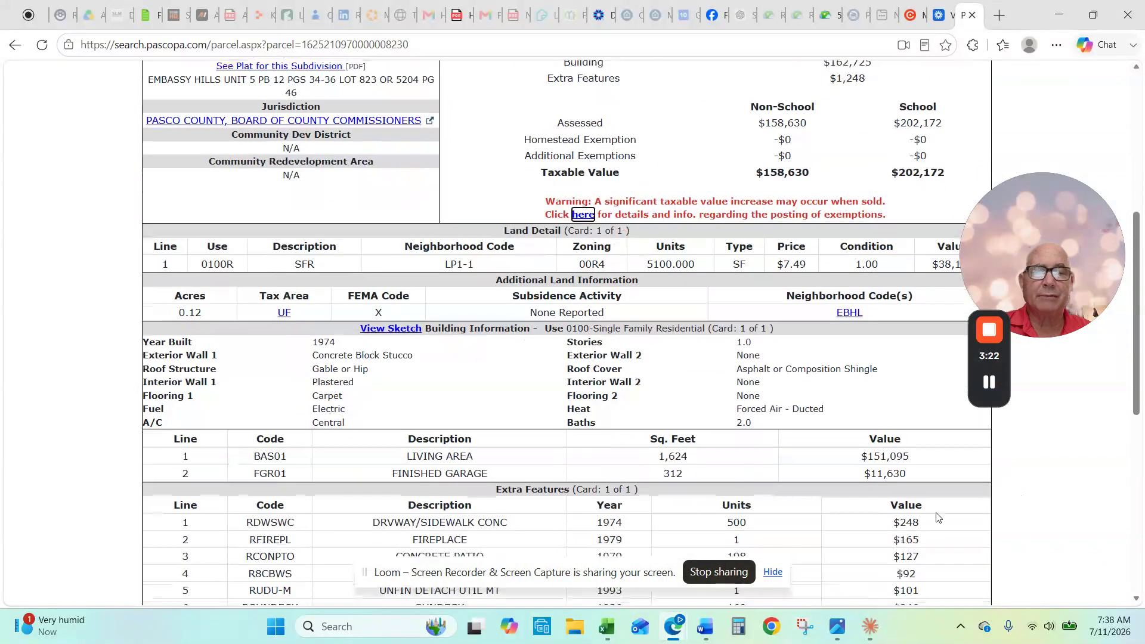
# Step: Bring up the Recent Sales Search for neighborhood code EBHL
pyautogui.click(850, 314)
pyautogui.scroll(-2, 846, 363)
pyautogui.scroll(-1, 853, 373)
pyautogui.scroll(1, 854, 373)
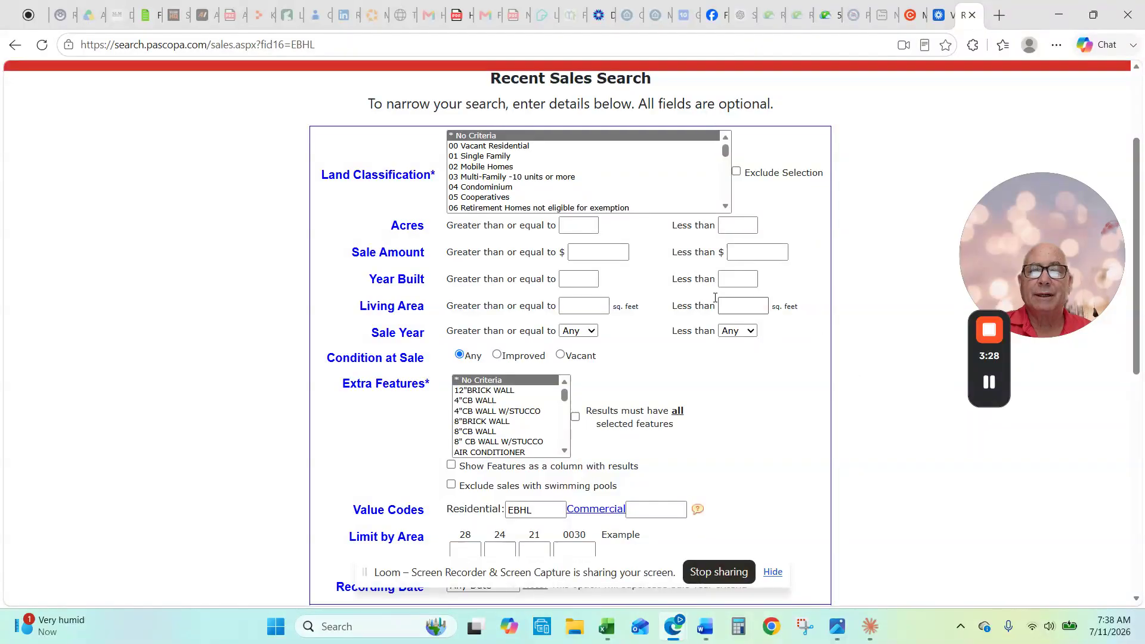
pyautogui.click(622, 253)
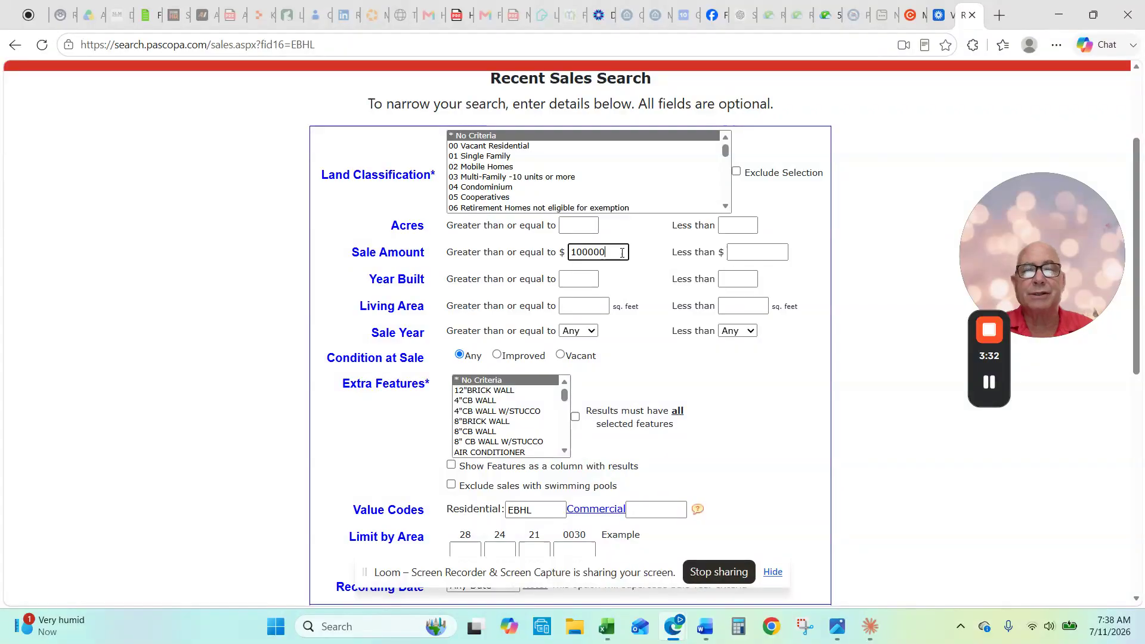
pyautogui.scroll(-3, 648, 389)
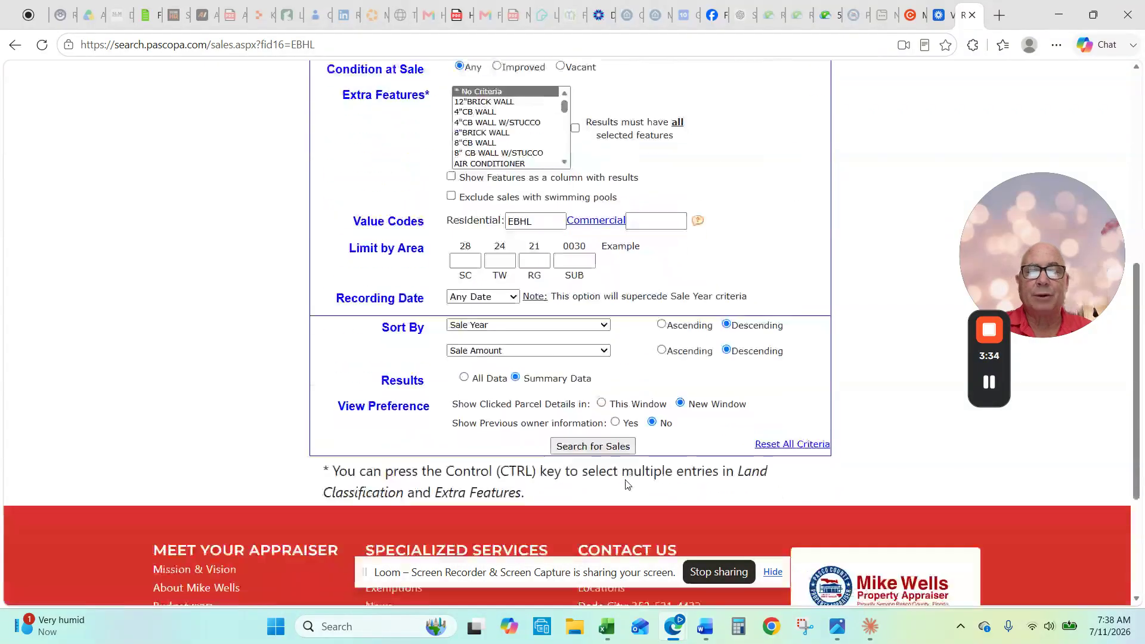
pyautogui.click(608, 436)
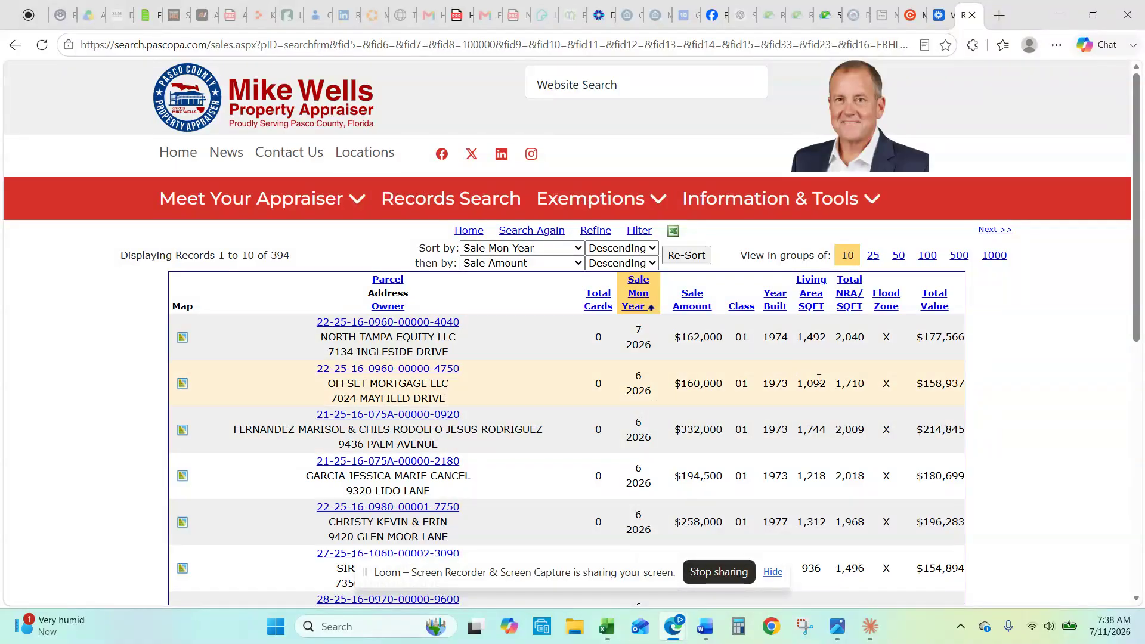
pyautogui.scroll(-1, 829, 393)
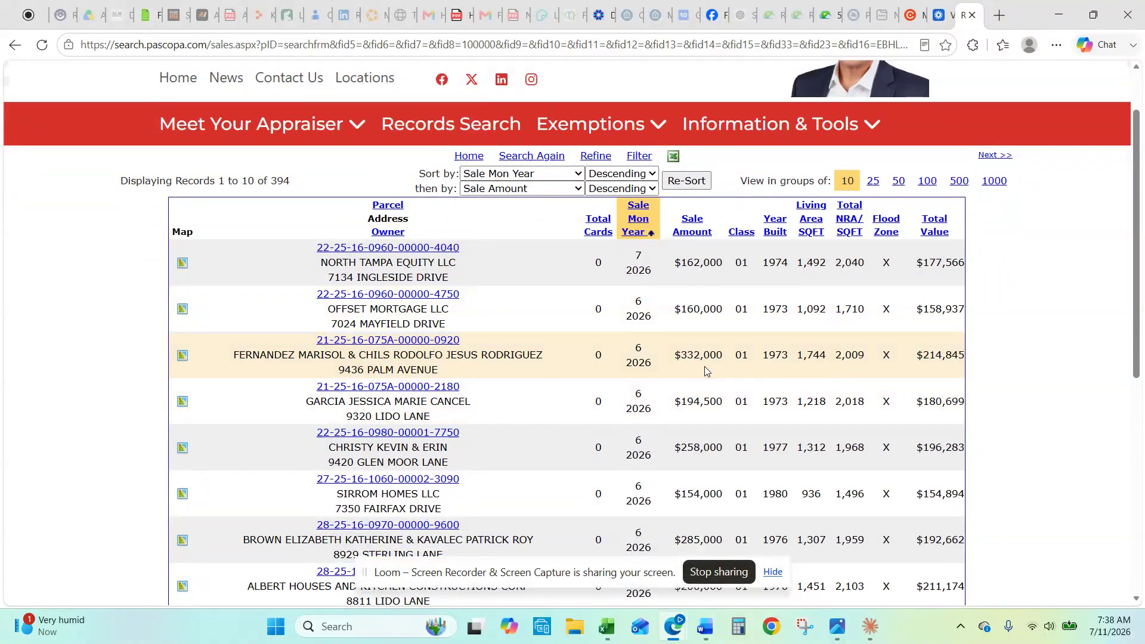
pyautogui.scroll(-1, 729, 358)
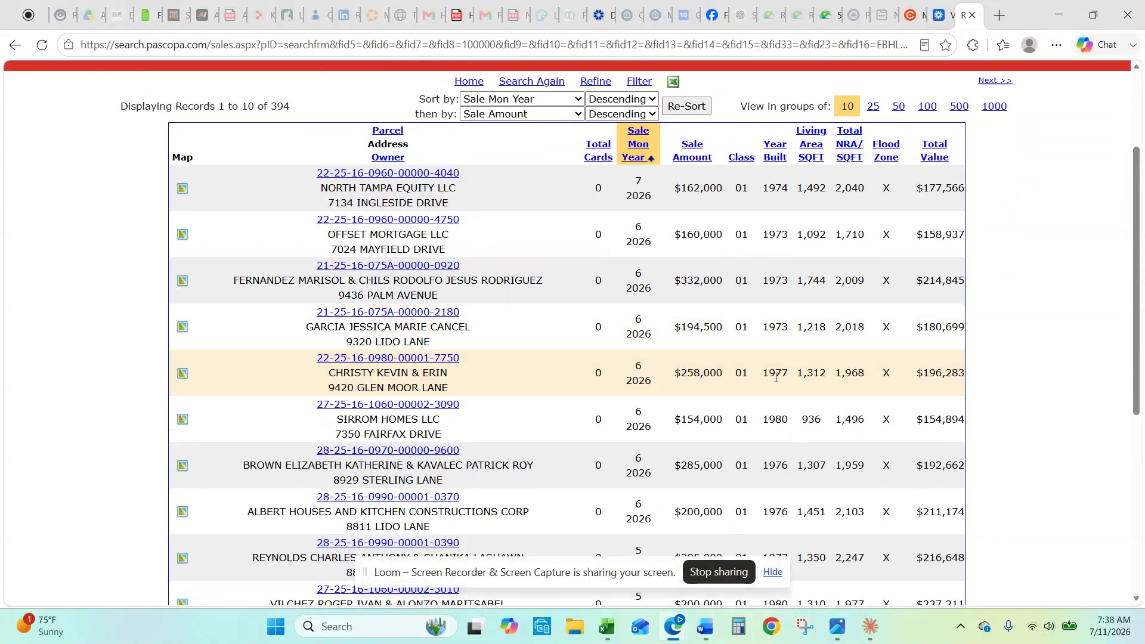
pyautogui.scroll(-1, 775, 377)
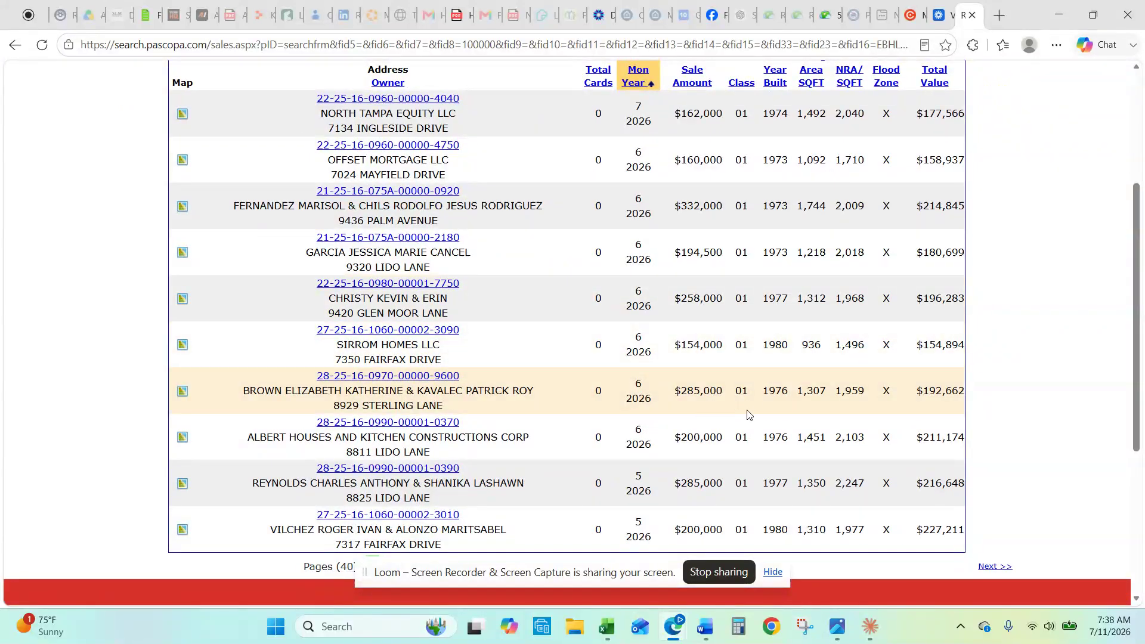
pyautogui.click(913, 16)
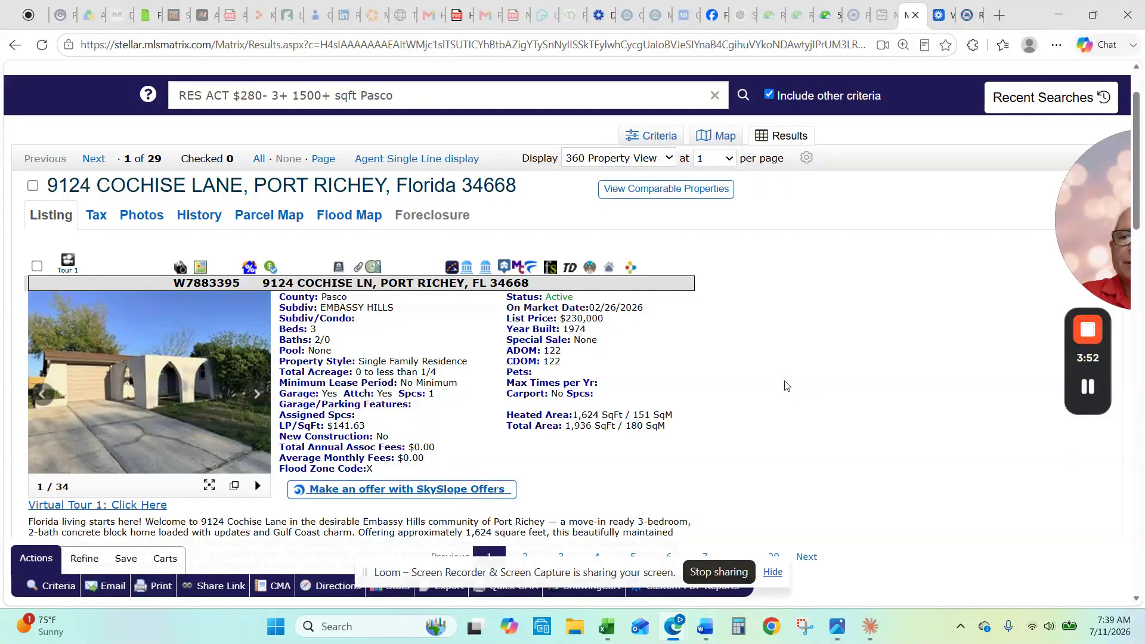
pyautogui.scroll(-15, 786, 391)
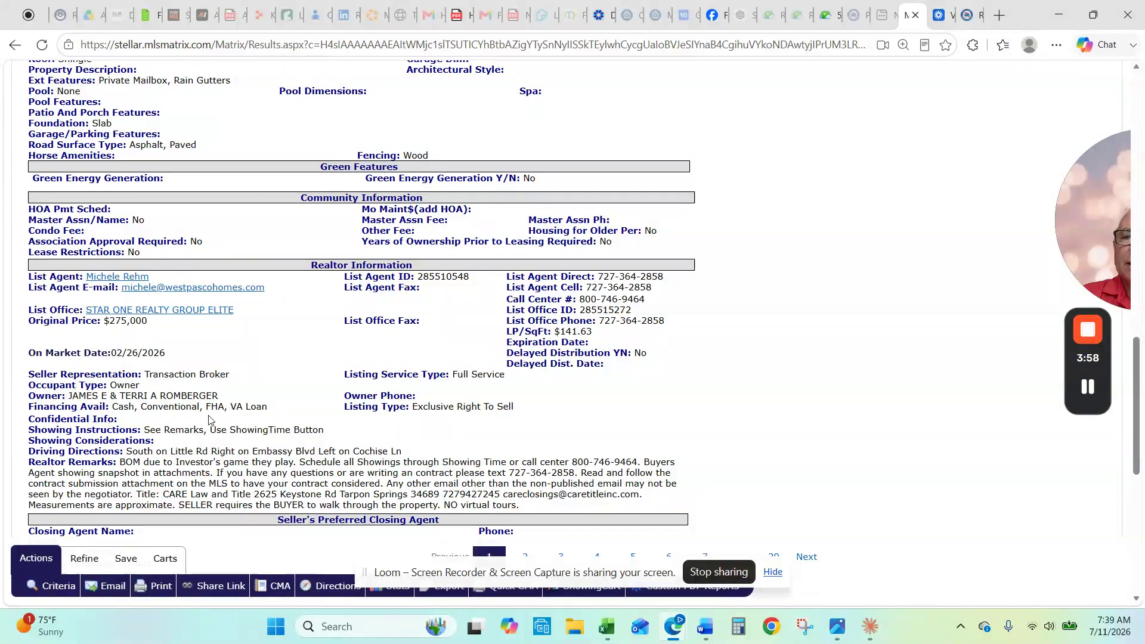
pyautogui.scroll(15, 227, 424)
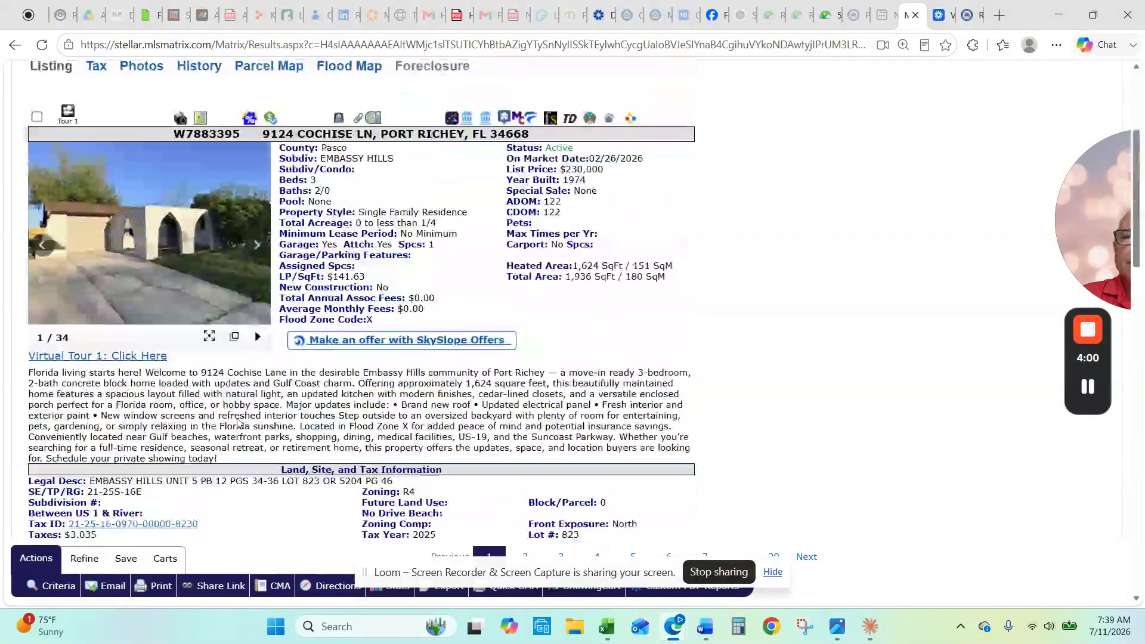
pyautogui.click(33, 260)
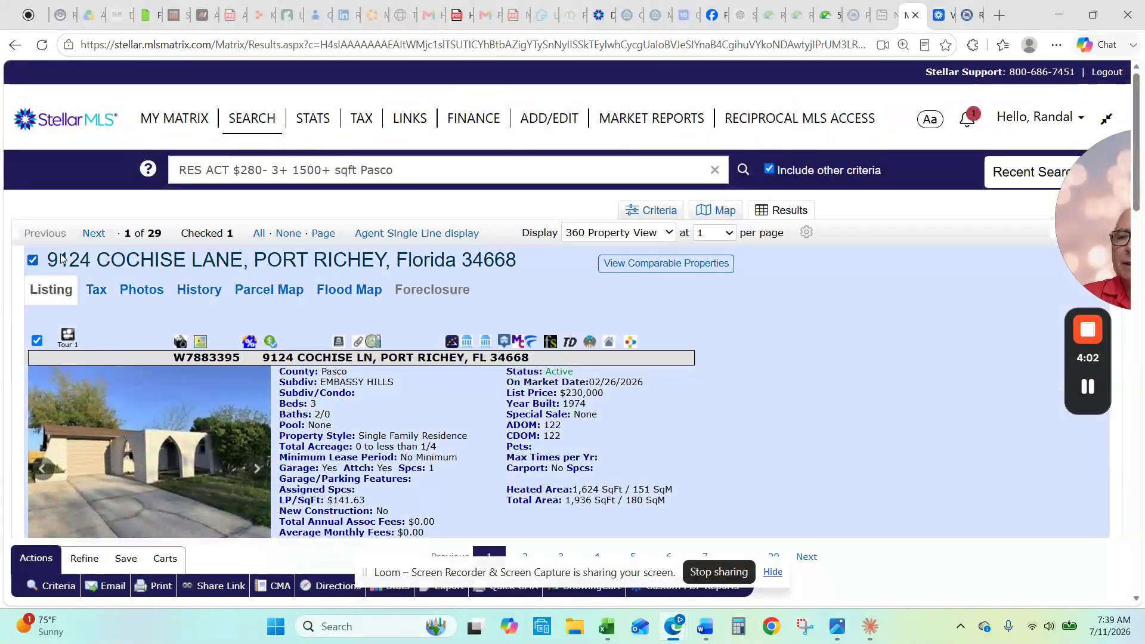
pyautogui.click(94, 236)
pyautogui.scroll(-2, 756, 372)
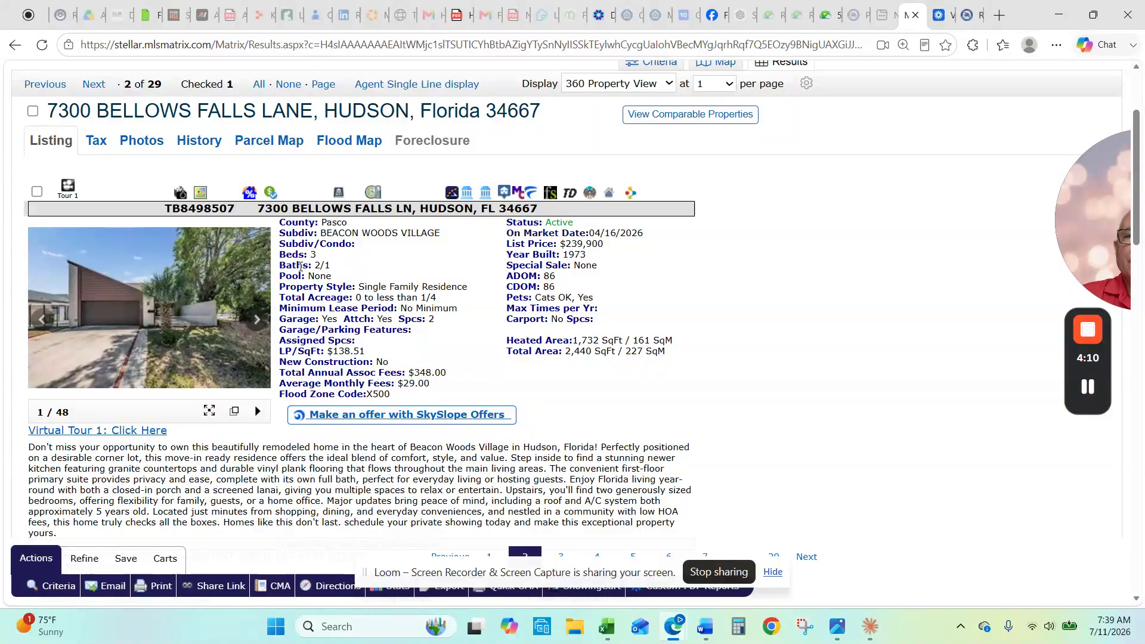
pyautogui.click(146, 315)
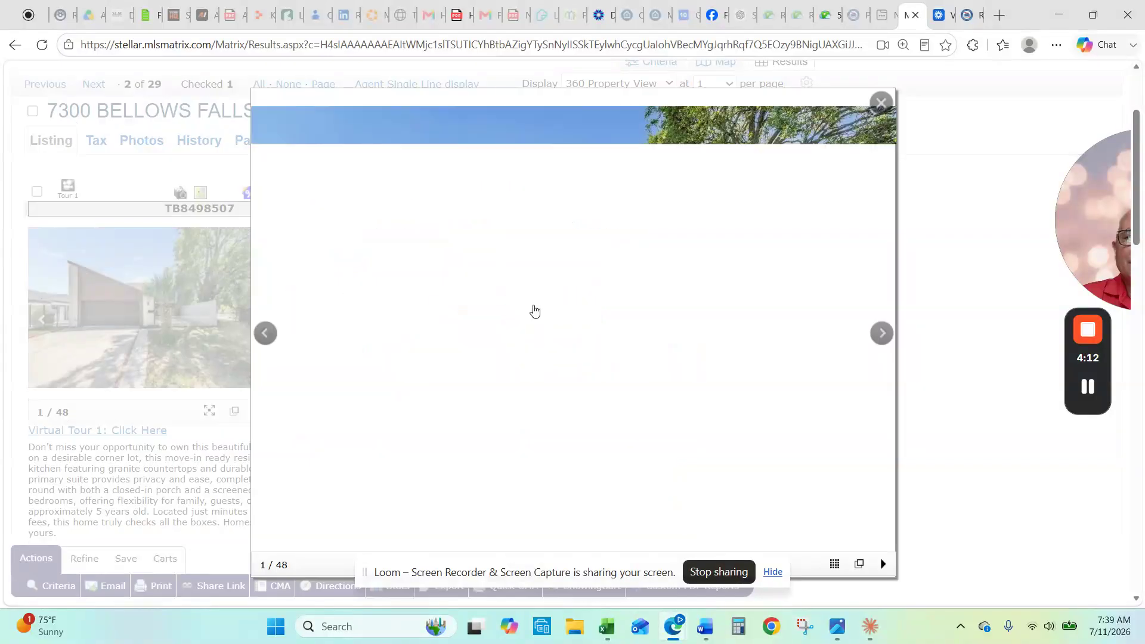
pyautogui.click(882, 336)
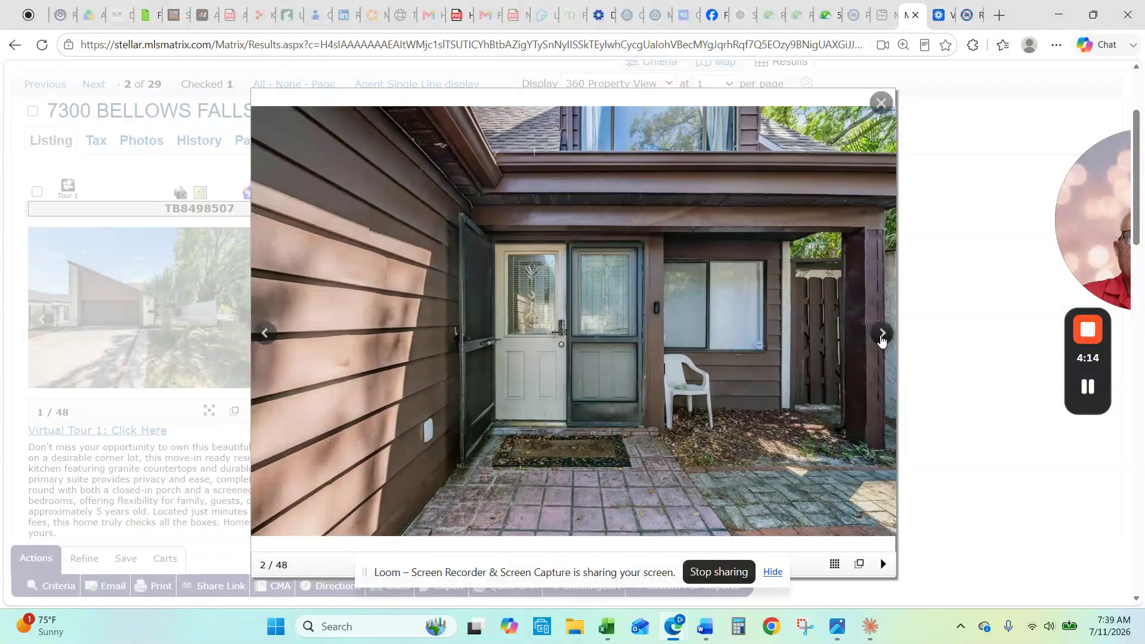
pyautogui.click(882, 339)
pyautogui.click(881, 336)
pyautogui.click(881, 336)
pyautogui.click(881, 336)
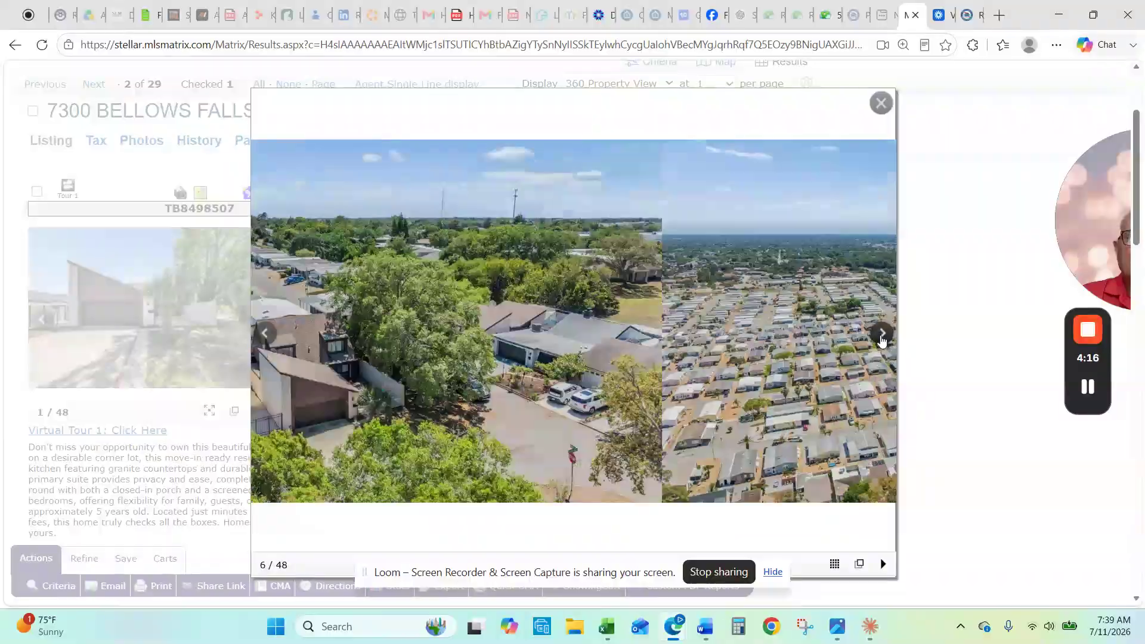
pyautogui.click(881, 336)
pyautogui.click(881, 335)
pyautogui.click(882, 335)
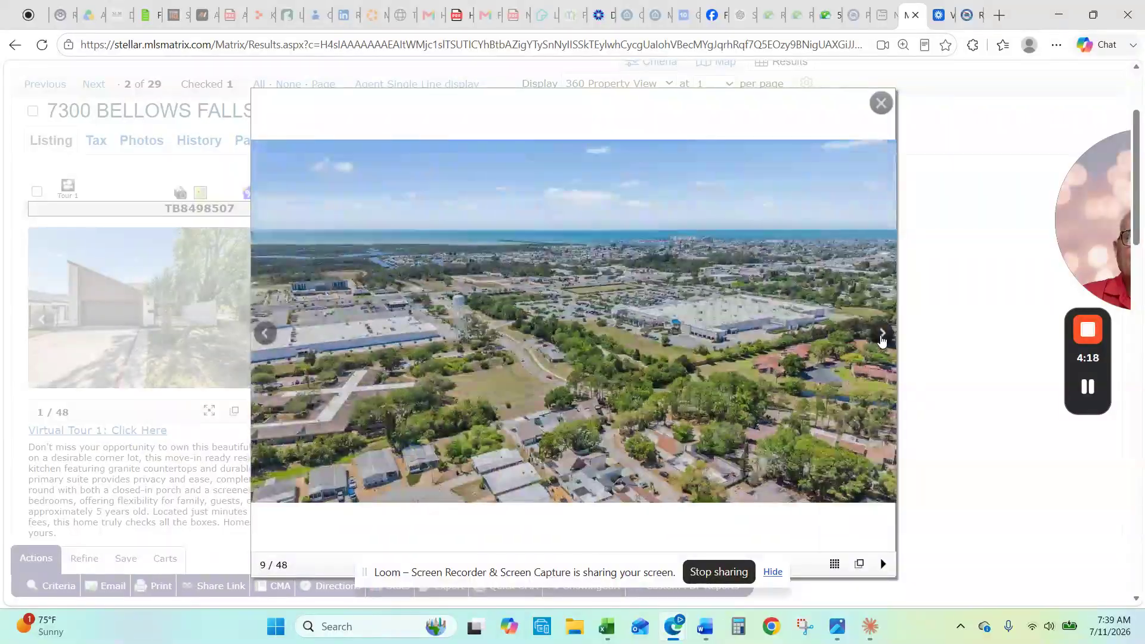
pyautogui.click(881, 336)
pyautogui.click(881, 337)
pyautogui.click(881, 337)
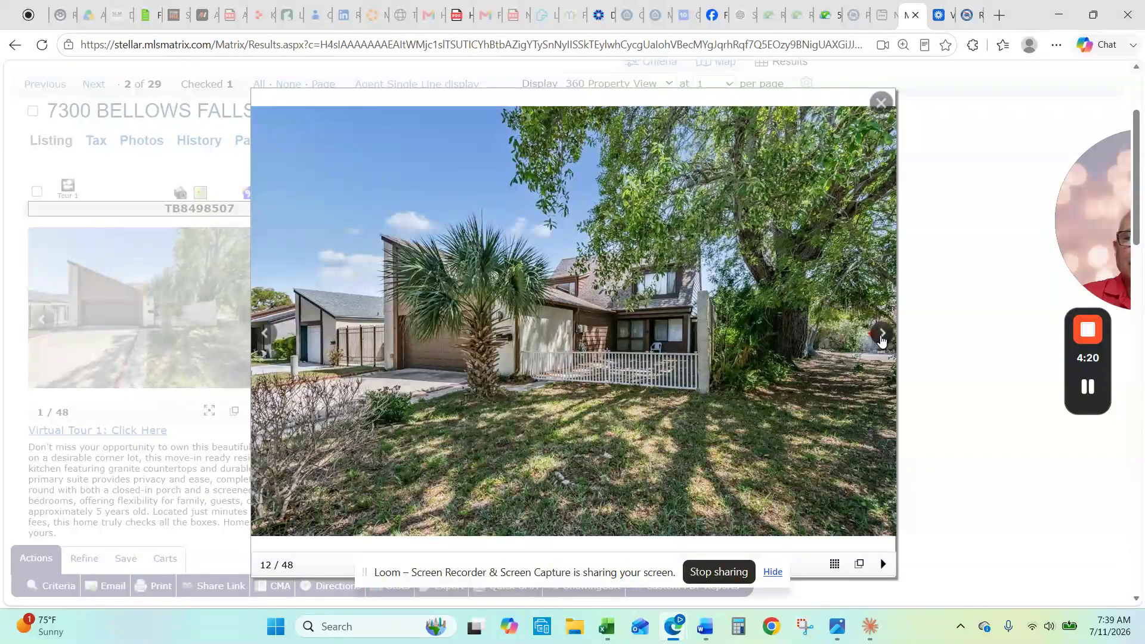
pyautogui.click(881, 336)
pyautogui.click(881, 335)
pyautogui.click(881, 336)
pyautogui.click(881, 336)
pyautogui.click(881, 335)
pyautogui.click(881, 336)
pyautogui.click(882, 336)
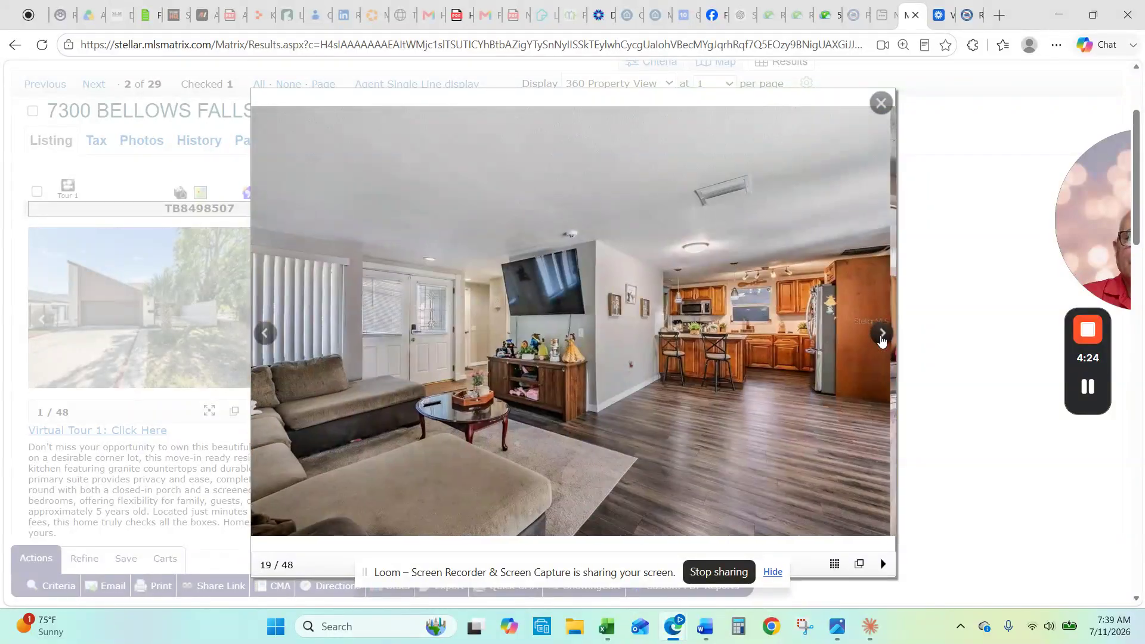
pyautogui.click(881, 103)
pyautogui.scroll(-1, 775, 322)
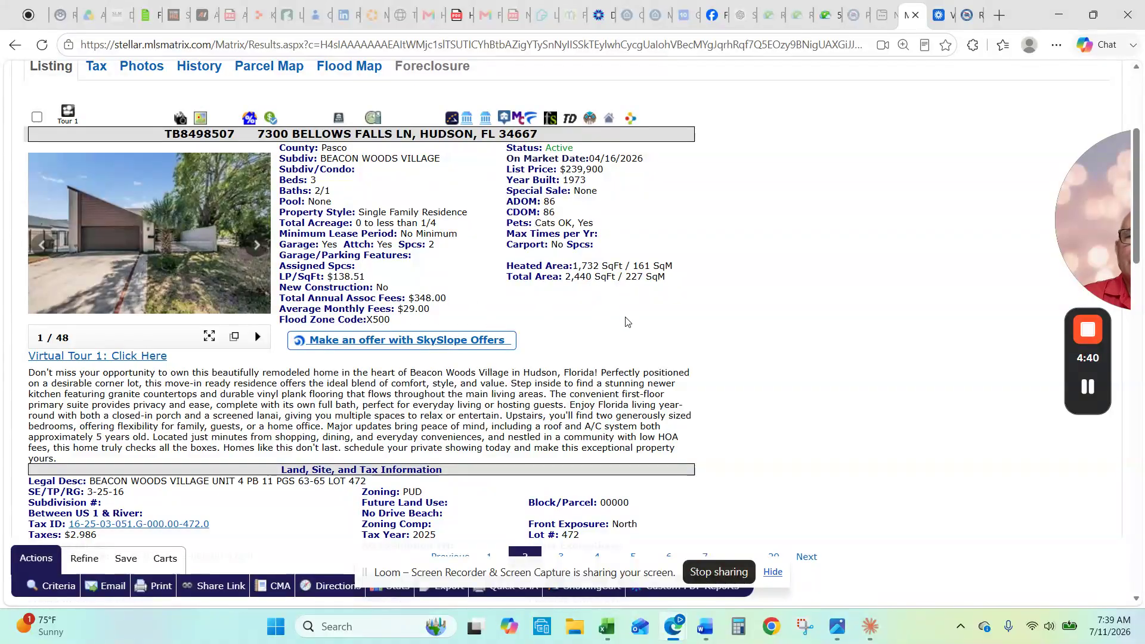
pyautogui.scroll(-3, 625, 322)
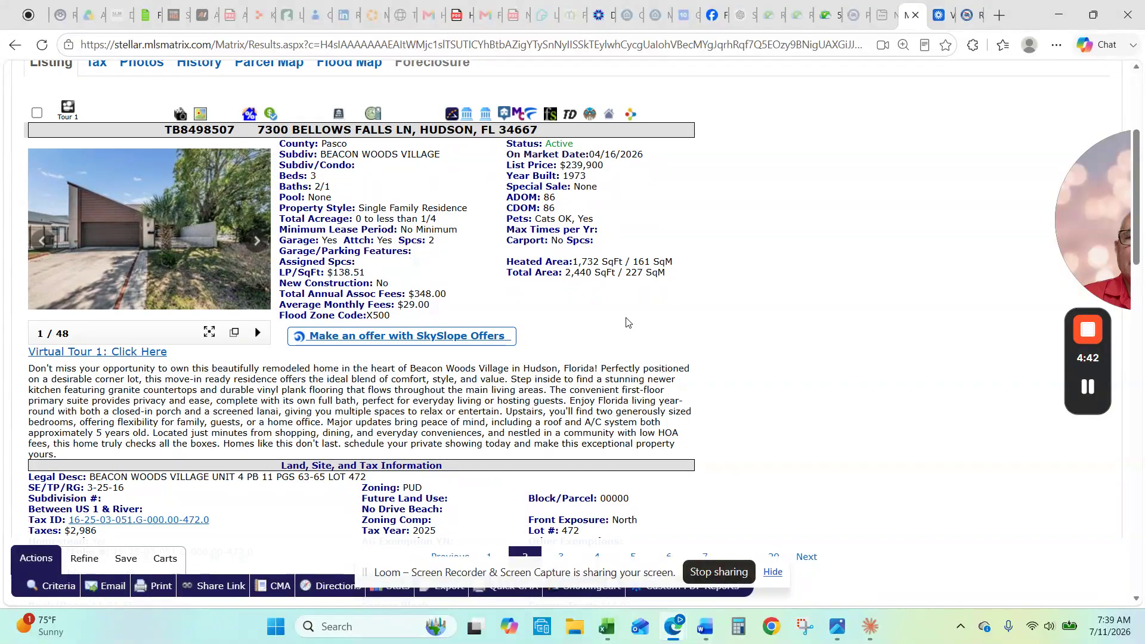
pyautogui.scroll(3, 626, 322)
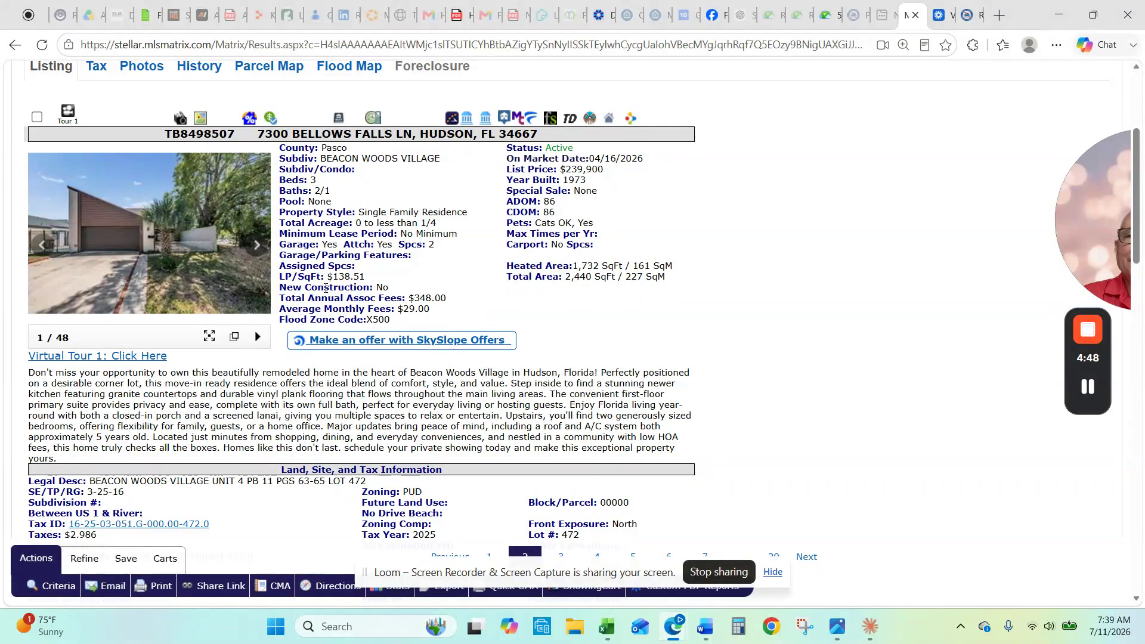
pyautogui.scroll(1, 359, 288)
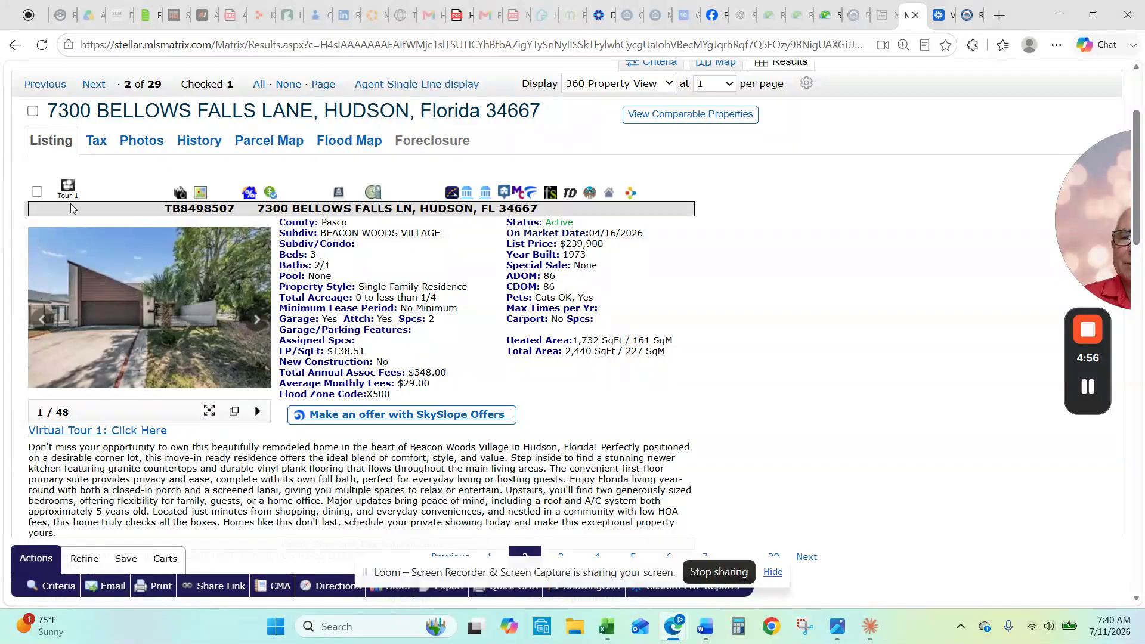
pyautogui.click(33, 111)
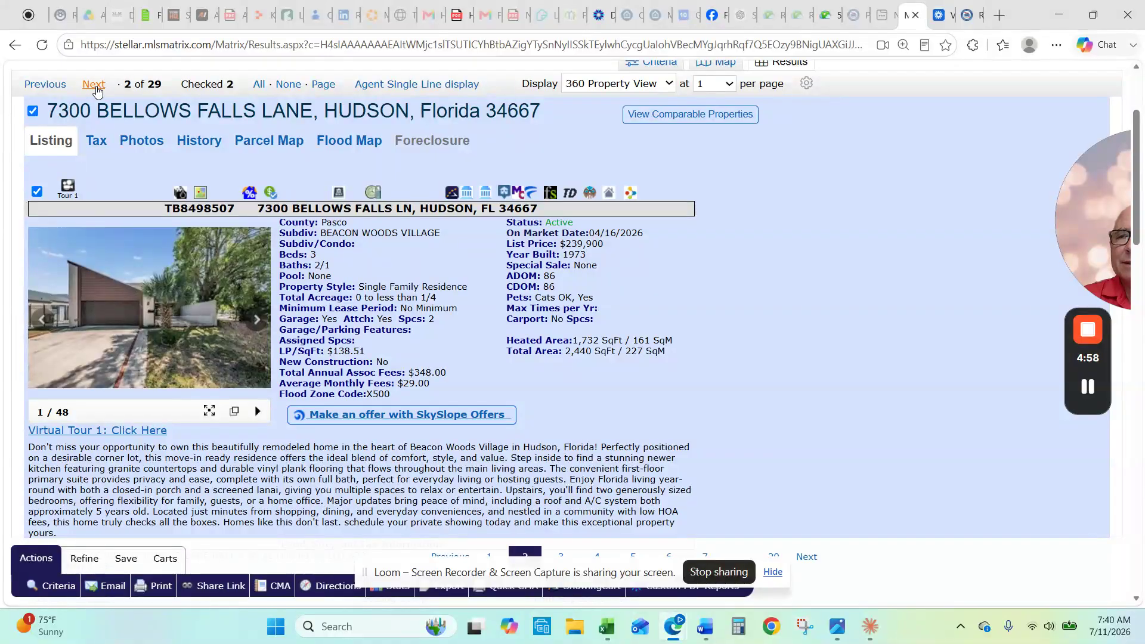
pyautogui.press('Right')
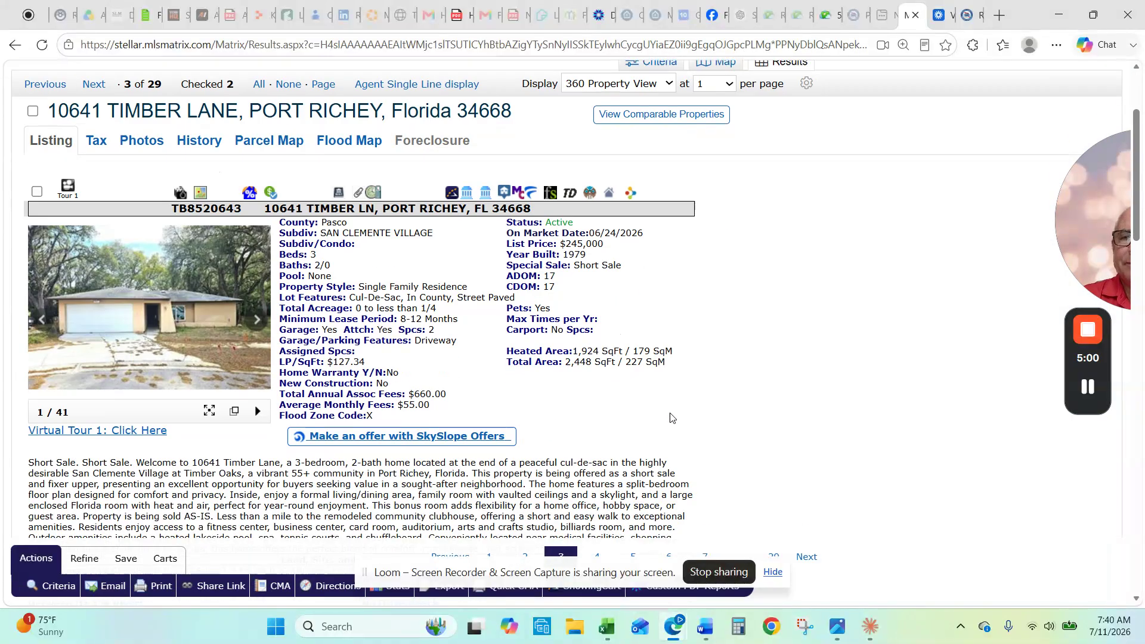
pyautogui.click(198, 194)
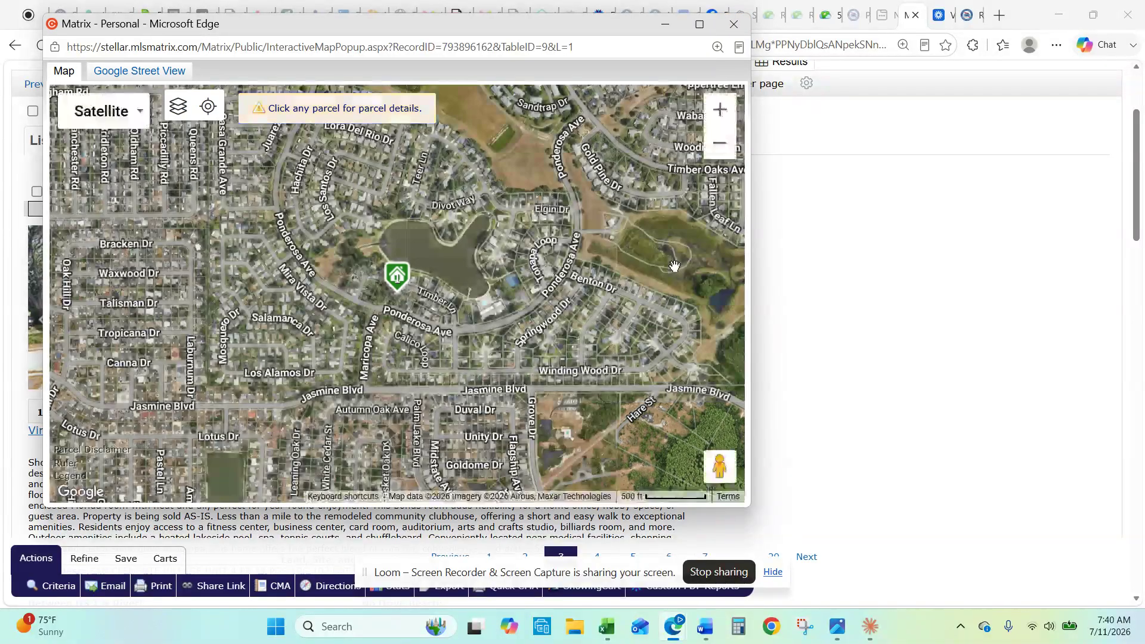
pyautogui.scroll(1, 674, 266)
pyautogui.moveTo(489, 322); pyautogui.dragTo(720, 347)
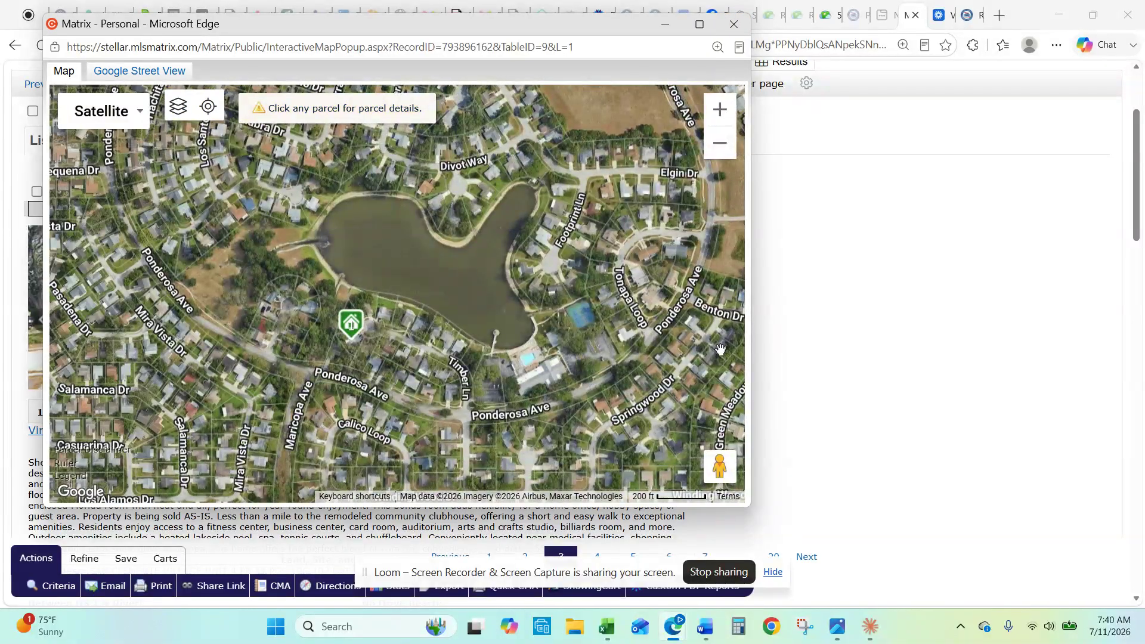
pyautogui.click(733, 24)
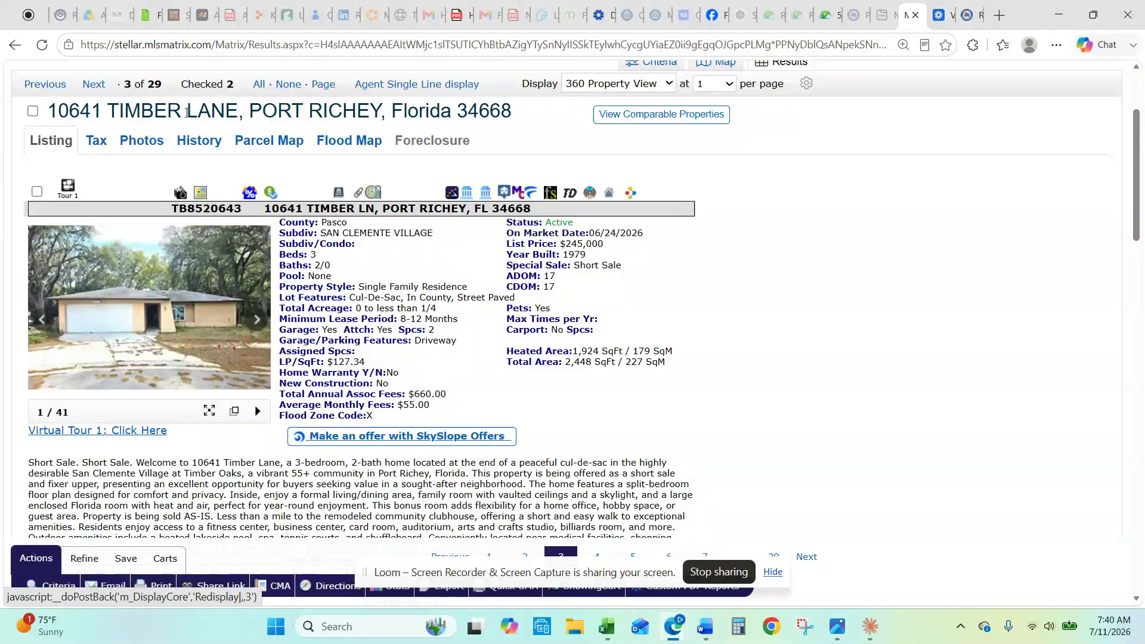
pyautogui.click(125, 95)
pyautogui.scroll(-4, 636, 322)
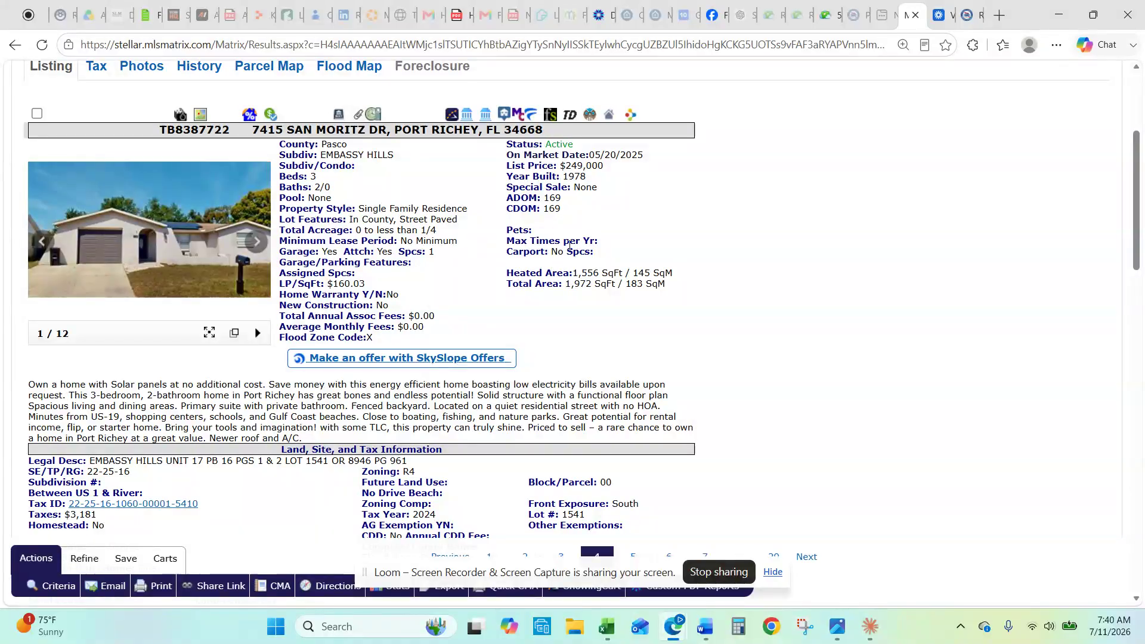
pyautogui.click(179, 222)
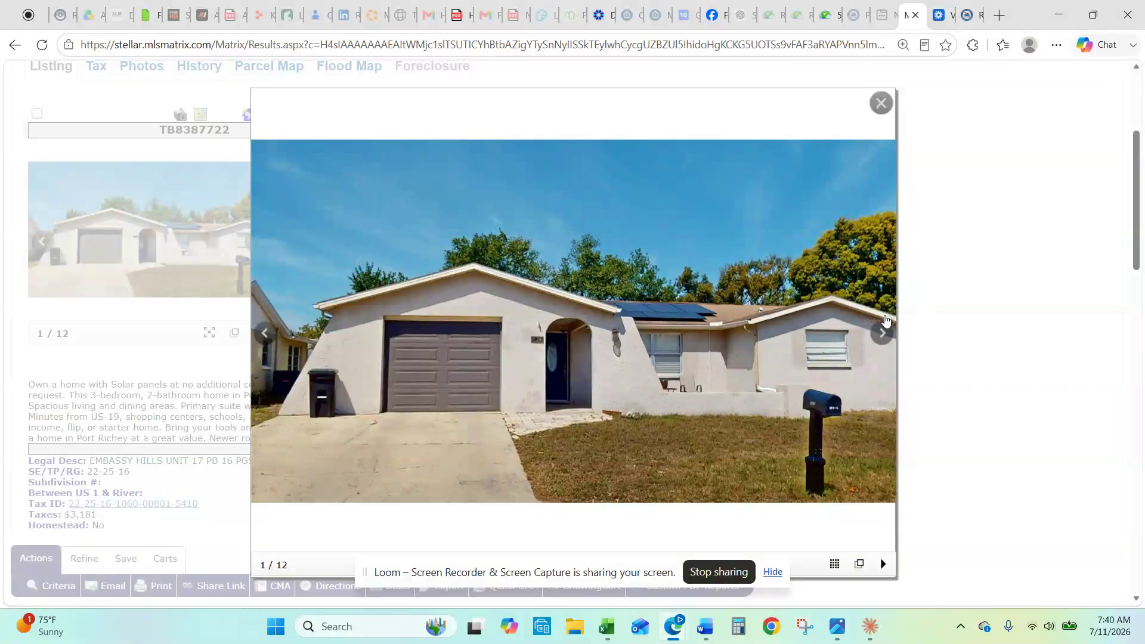
pyautogui.click(882, 334)
pyautogui.click(882, 333)
pyautogui.click(882, 333)
pyautogui.click(883, 333)
pyautogui.click(883, 334)
# Step: View the last two San Moritz photos and close the lightbox
pyautogui.click(883, 333)
pyautogui.click(882, 333)
pyautogui.click(881, 104)
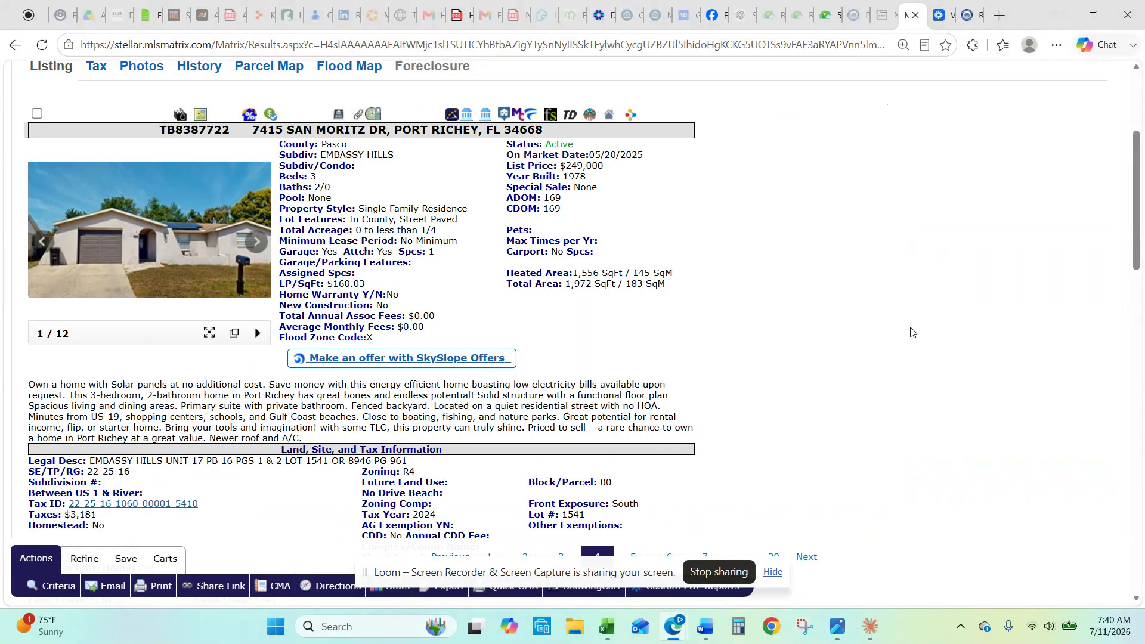
# Step: Scroll through the listing details, then switch to the Pascopa appraiser's EBHL sales results
pyautogui.scroll(-12, 910, 324)
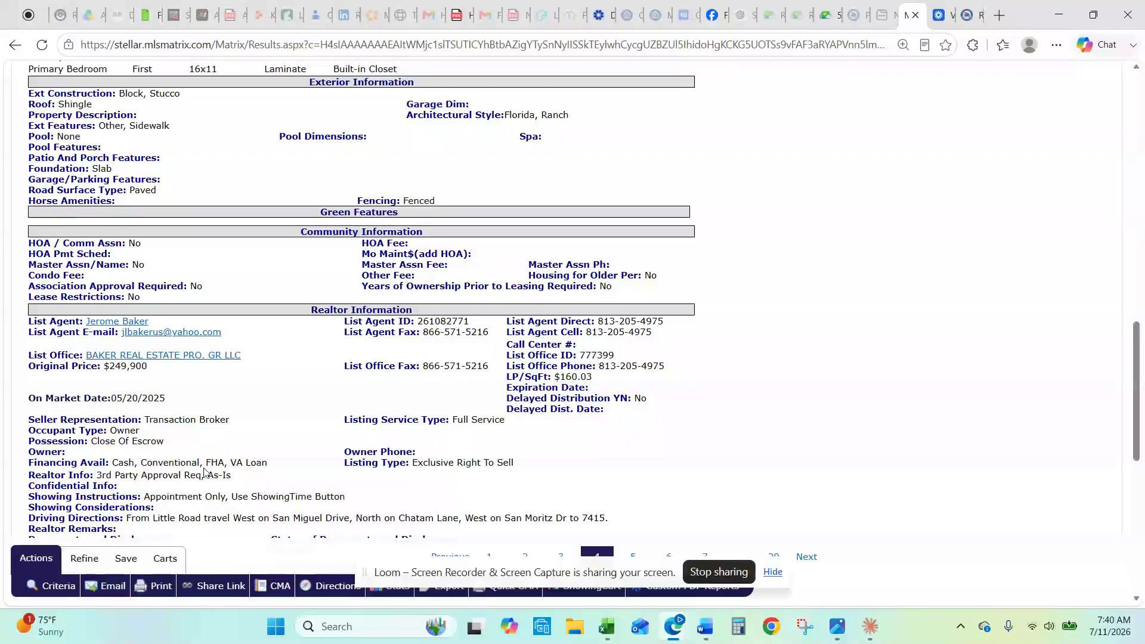
pyautogui.scroll(12, 327, 479)
pyautogui.scroll(3, 327, 479)
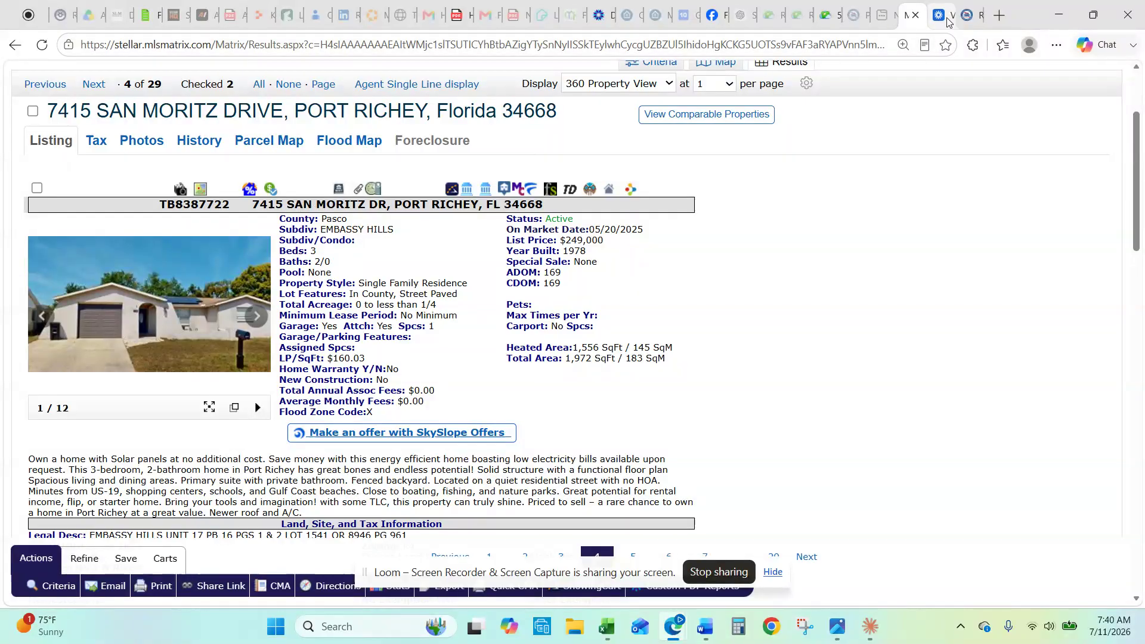
pyautogui.click(969, 16)
pyautogui.scroll(4, 560, 320)
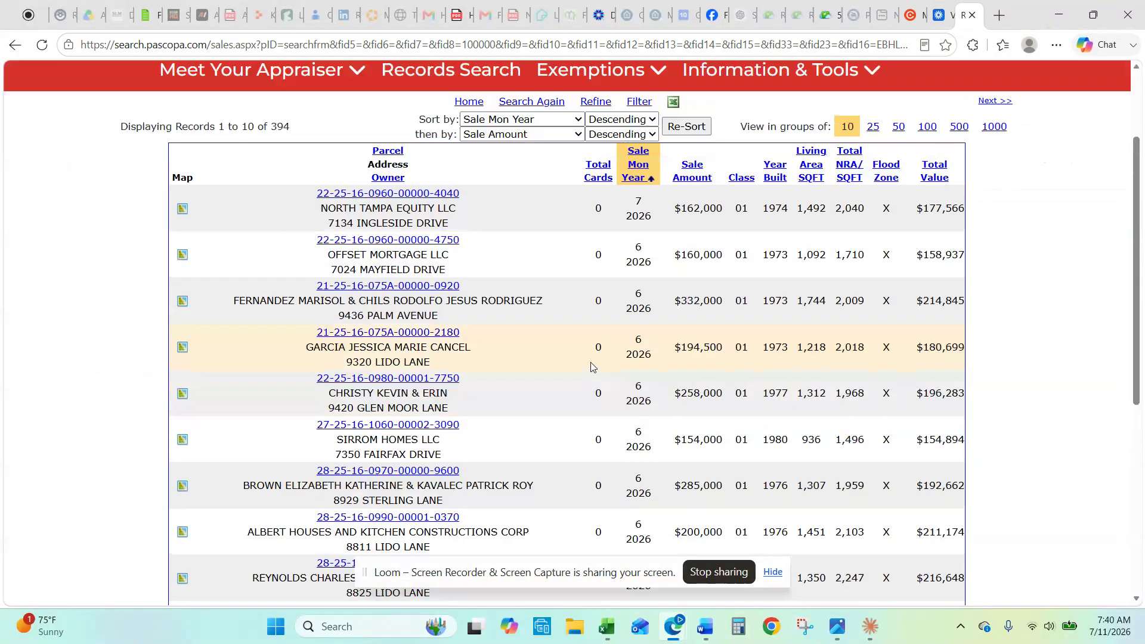
pyautogui.click(465, 196)
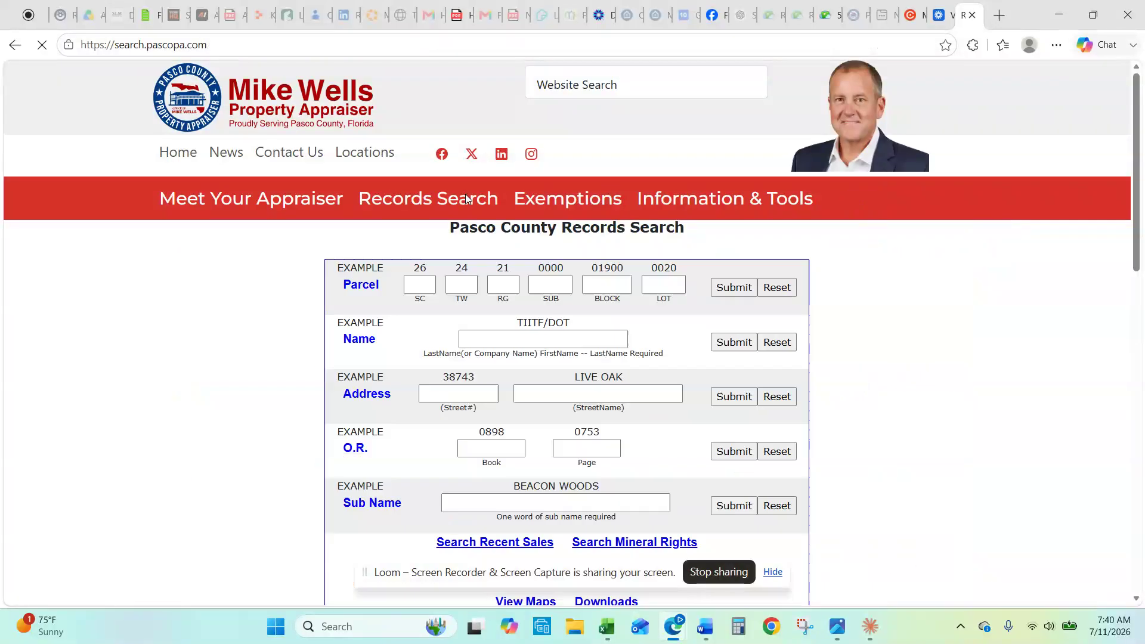
pyautogui.click(469, 393)
pyautogui.click(558, 396)
pyautogui.click(733, 398)
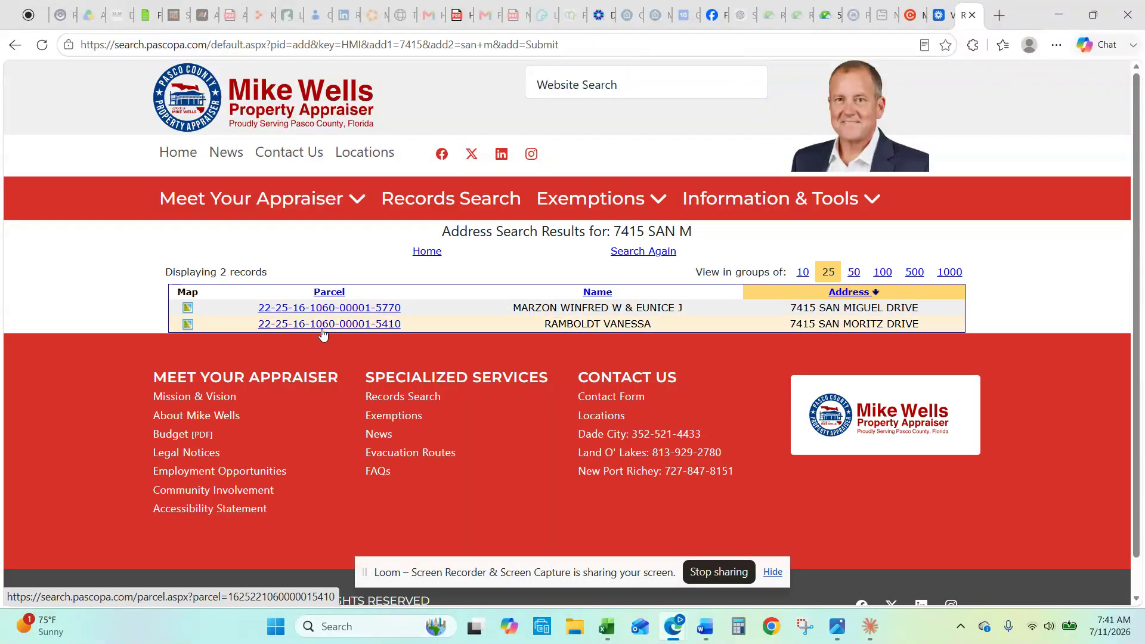
pyautogui.click(318, 327)
pyautogui.scroll(-4, 692, 381)
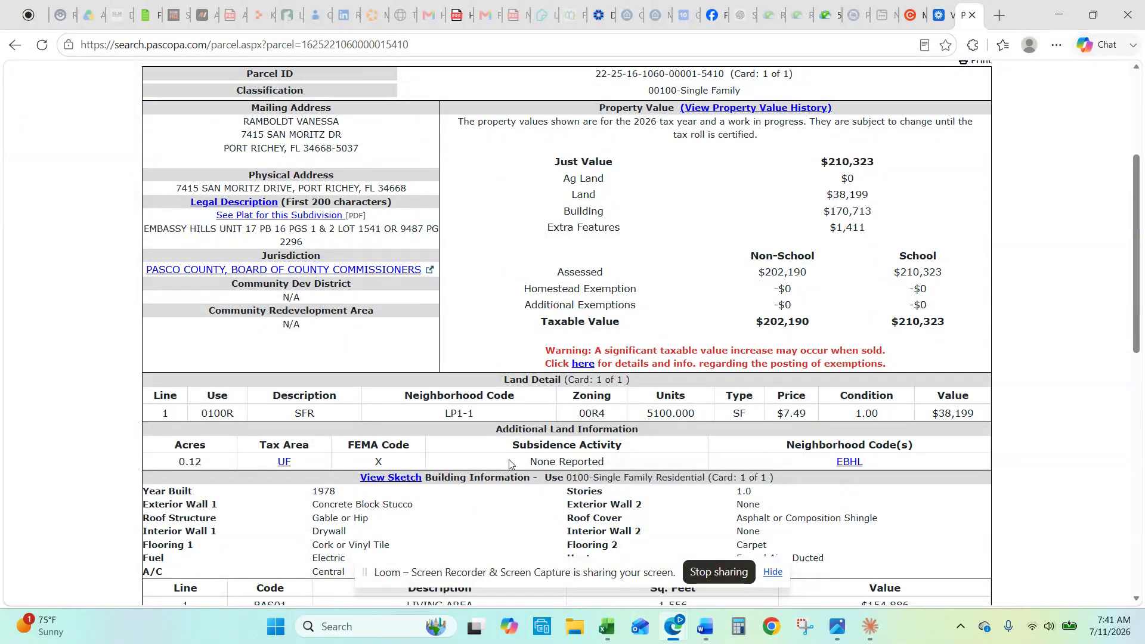
pyautogui.scroll(-6, 847, 334)
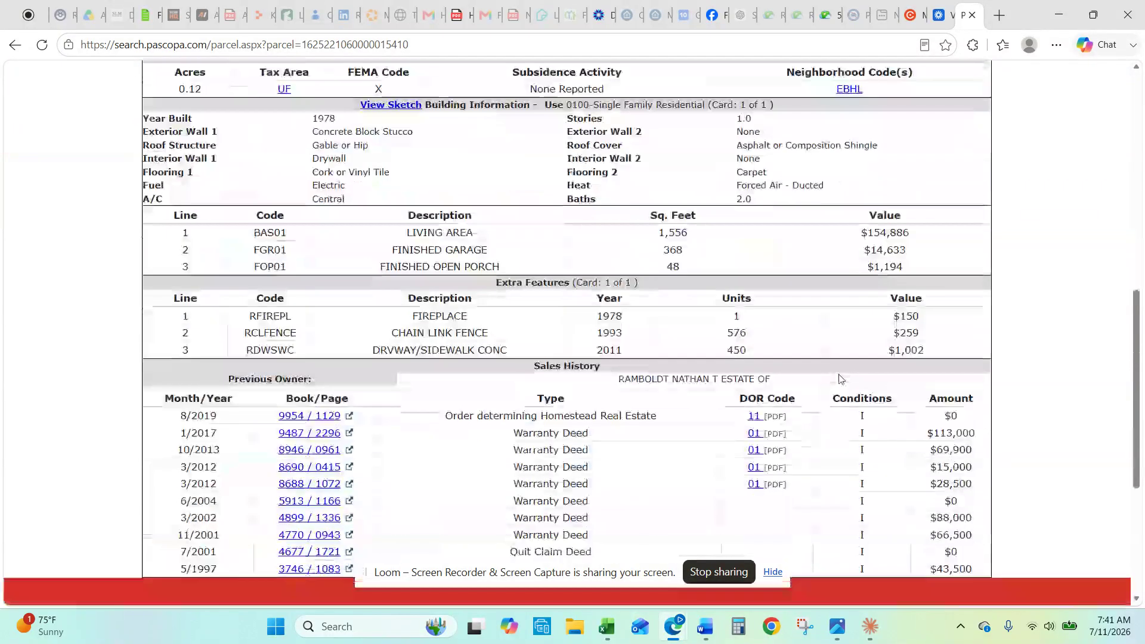
pyautogui.scroll(8, 796, 429)
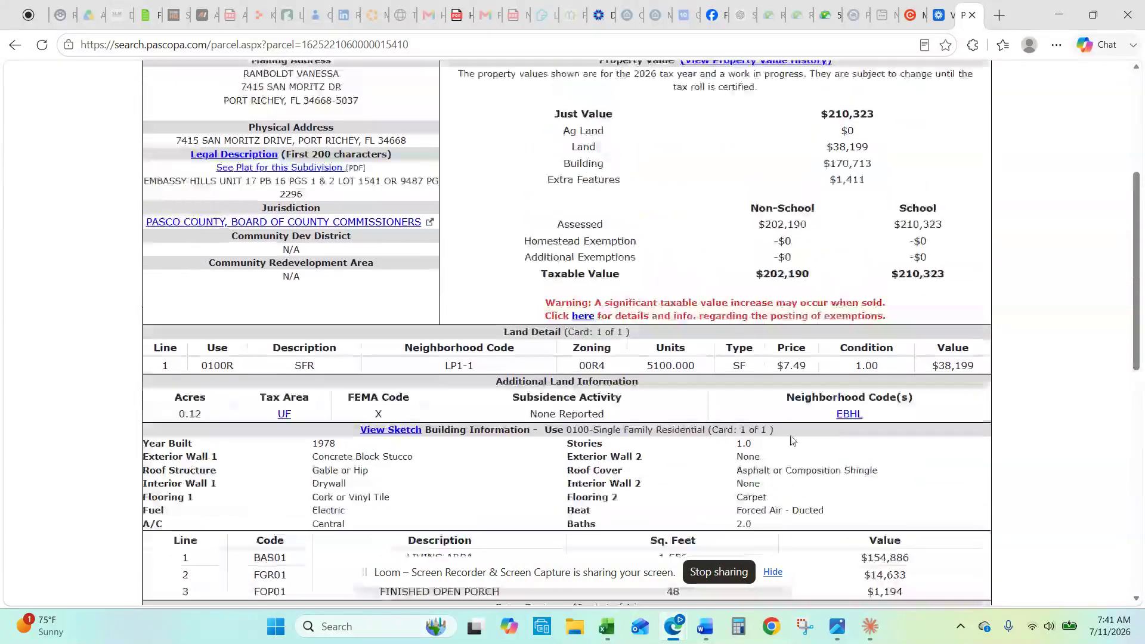
pyautogui.scroll(-7, 790, 440)
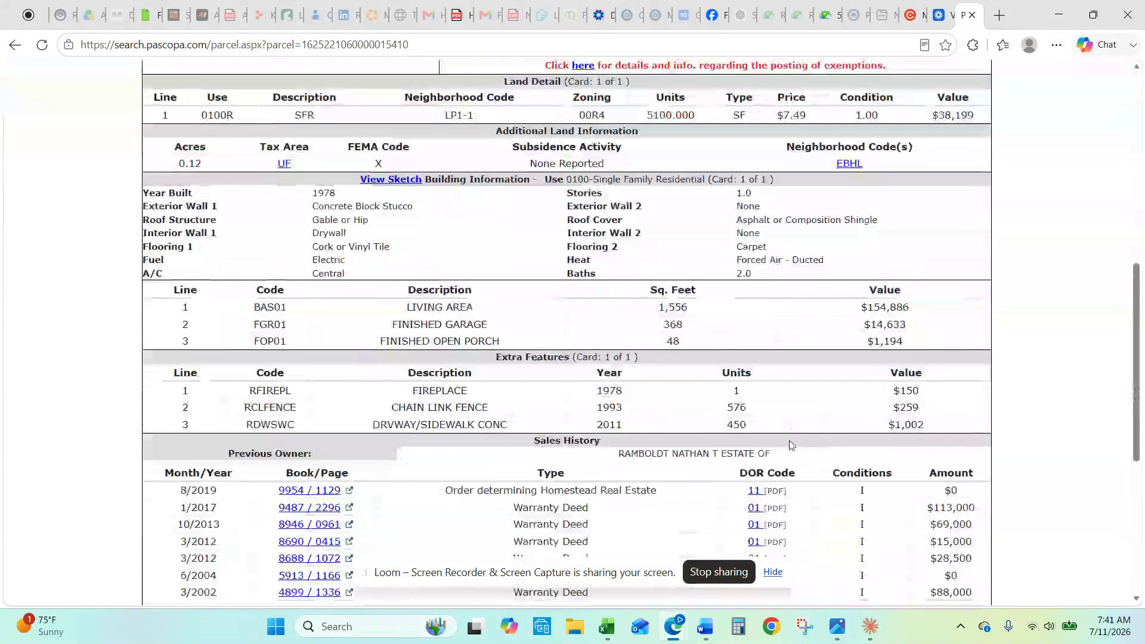
pyautogui.scroll(3, 678, 465)
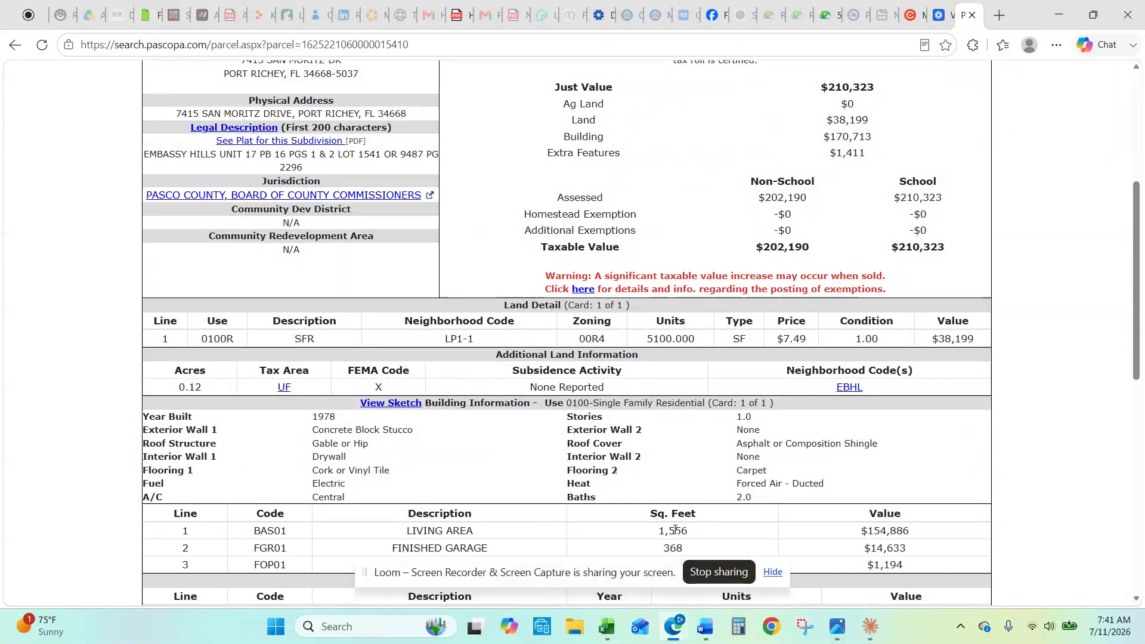
pyautogui.scroll(-2, 685, 511)
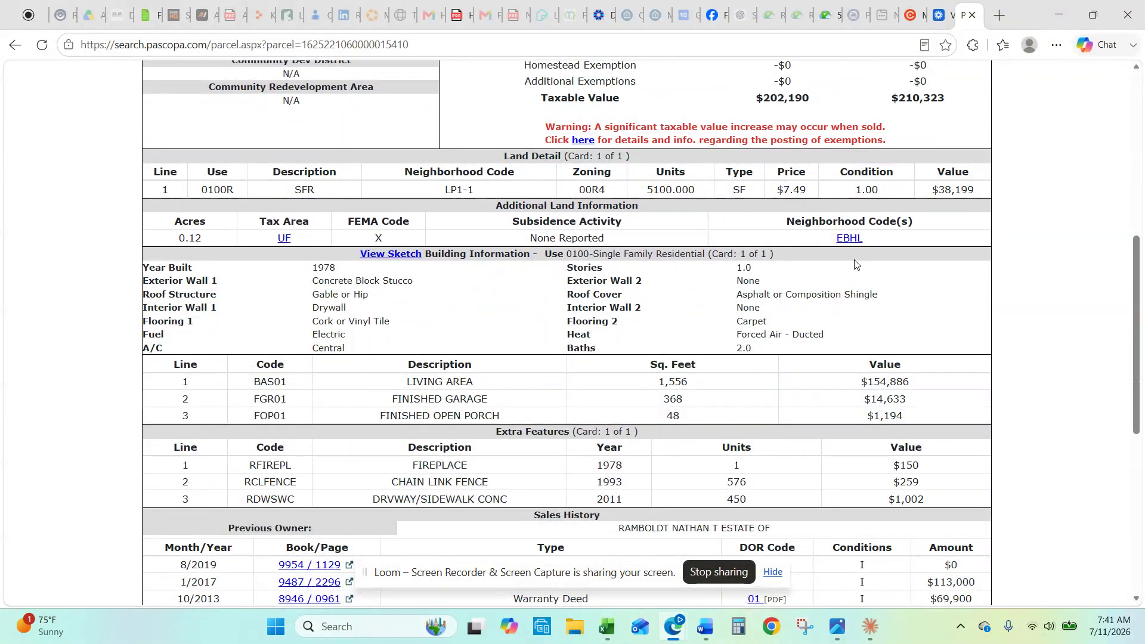
# Step: Search EBHL neighbourhood sales with sale amount ≥ 100000 and living area ≥ 1500 sq ft
pyautogui.click(852, 239)
pyautogui.click(596, 408)
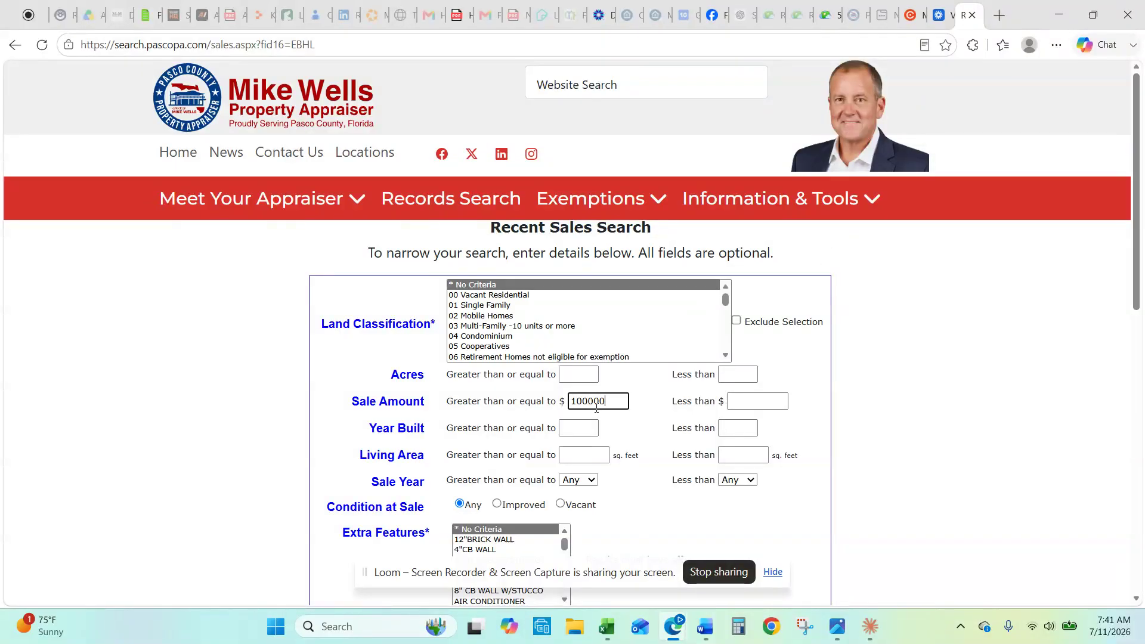
pyautogui.click(809, 418)
pyautogui.scroll(-3, 869, 437)
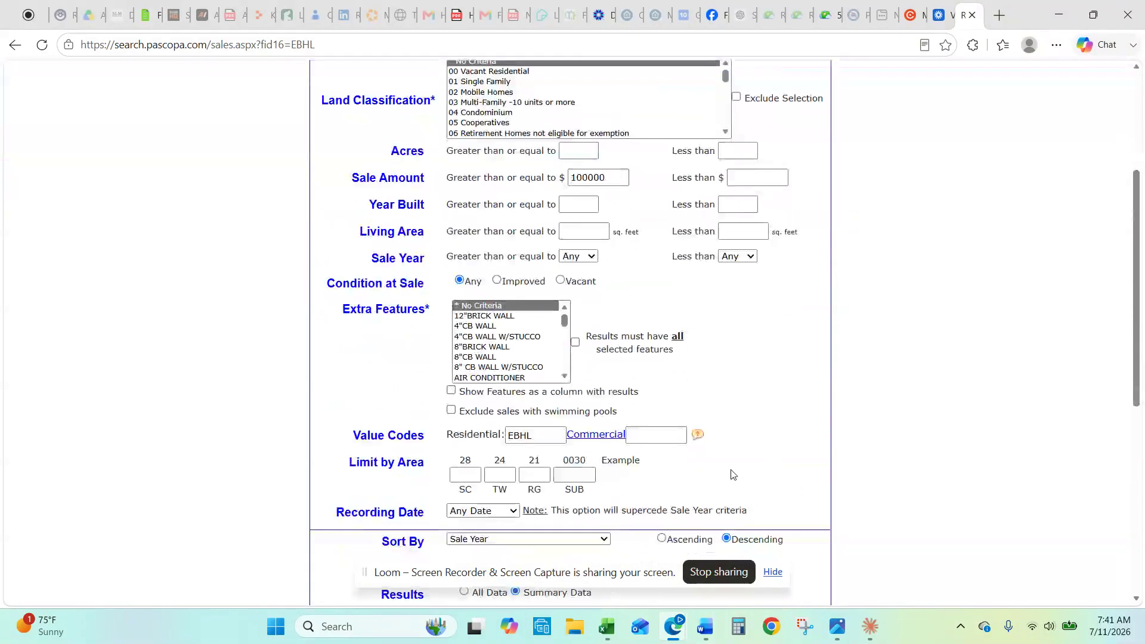
pyautogui.click(600, 235)
pyautogui.click(746, 232)
pyautogui.scroll(-5, 824, 466)
pyautogui.click(621, 237)
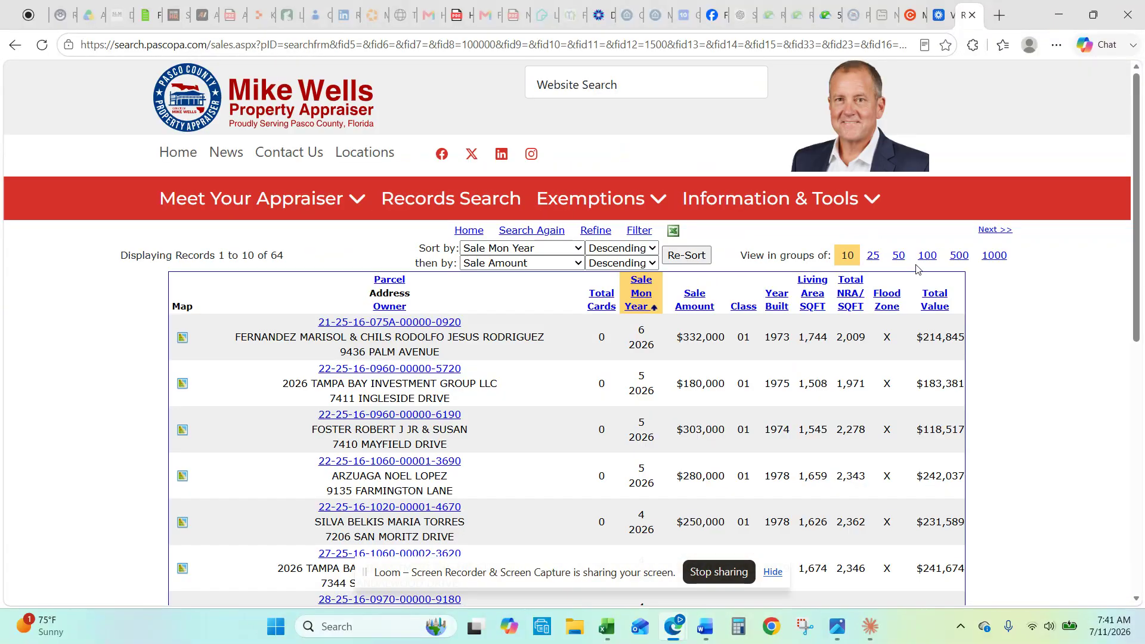
# Step: Scroll through the 64 matching sales, then return to the San Moritz Matrix listing
pyautogui.scroll(-1, 924, 310)
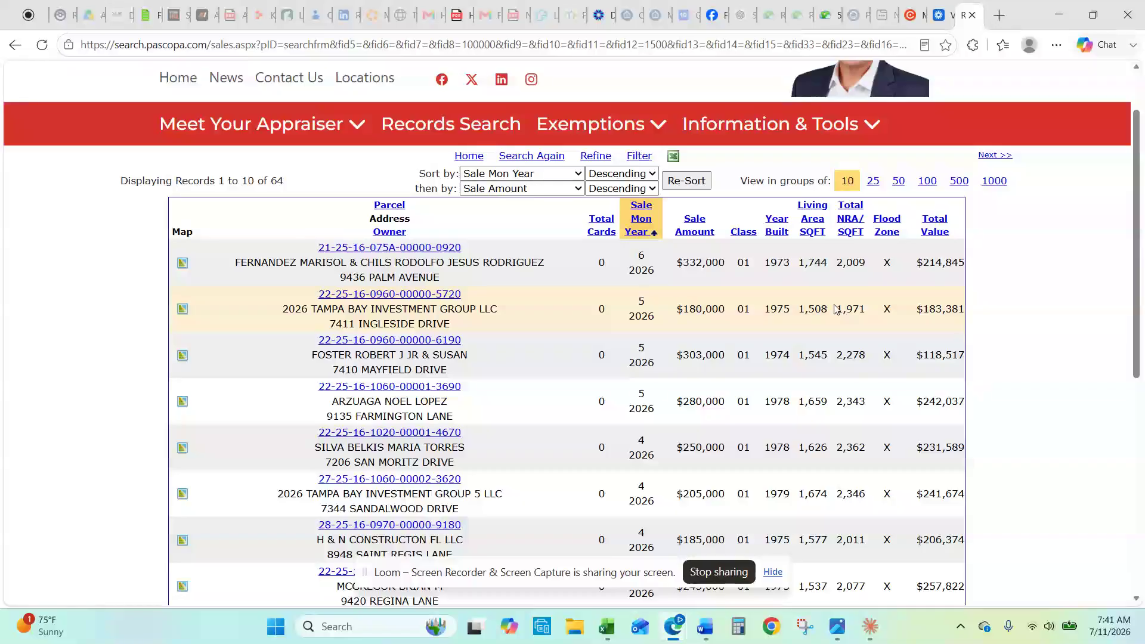
pyautogui.scroll(-1, 829, 286)
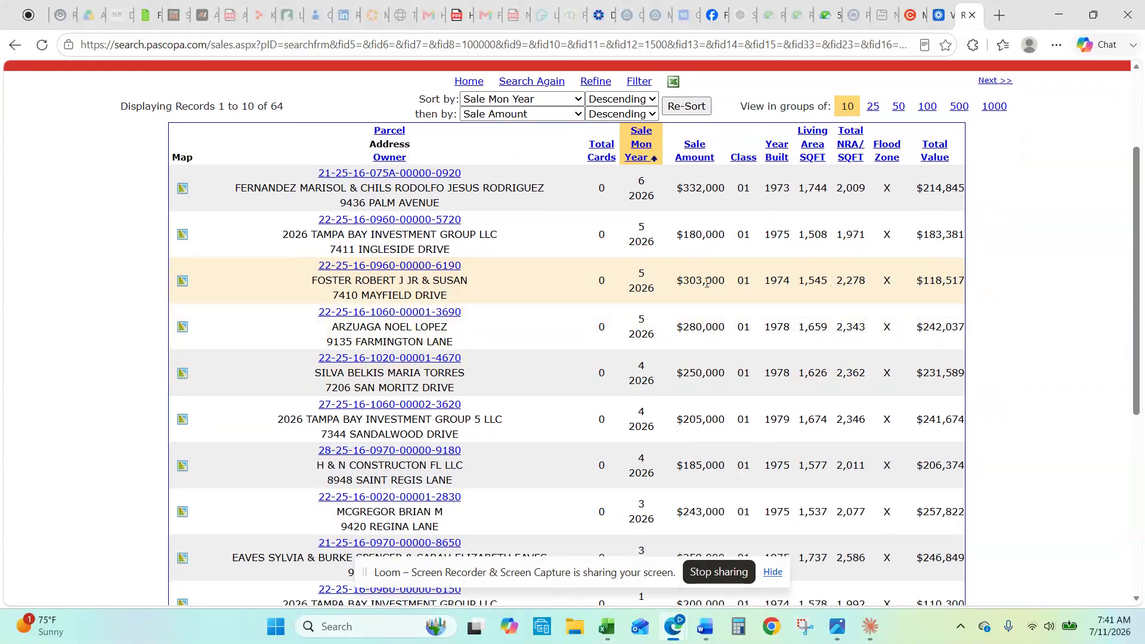
pyautogui.scroll(-1, 713, 295)
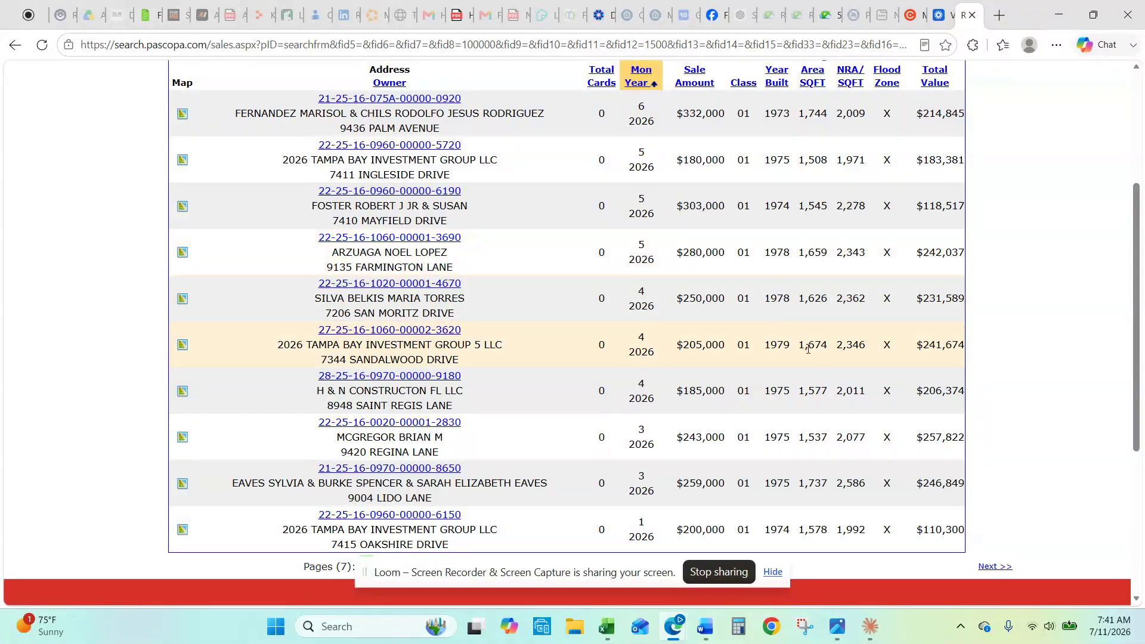
pyautogui.scroll(3, 844, 230)
pyautogui.click(911, 18)
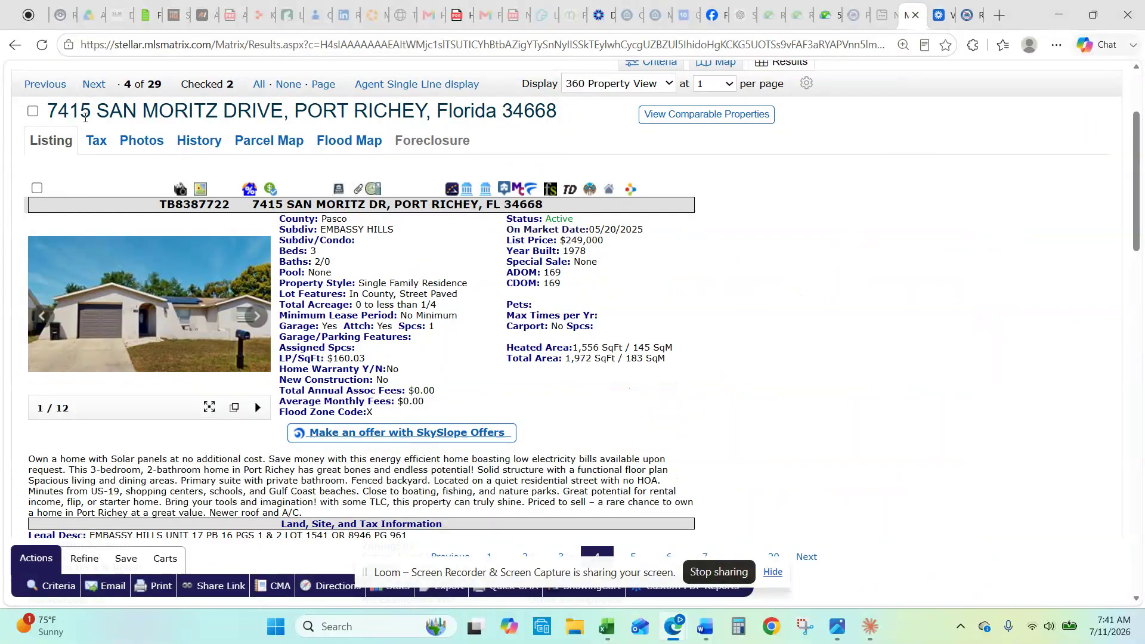
pyautogui.click(33, 111)
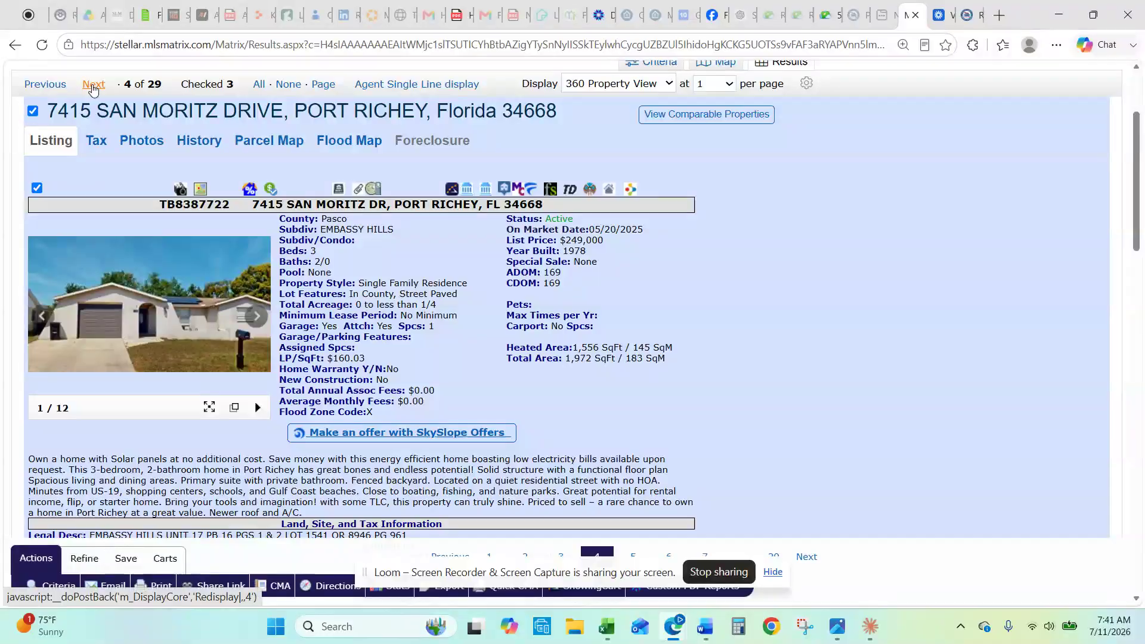
pyautogui.click(93, 84)
pyautogui.scroll(-3, 433, 329)
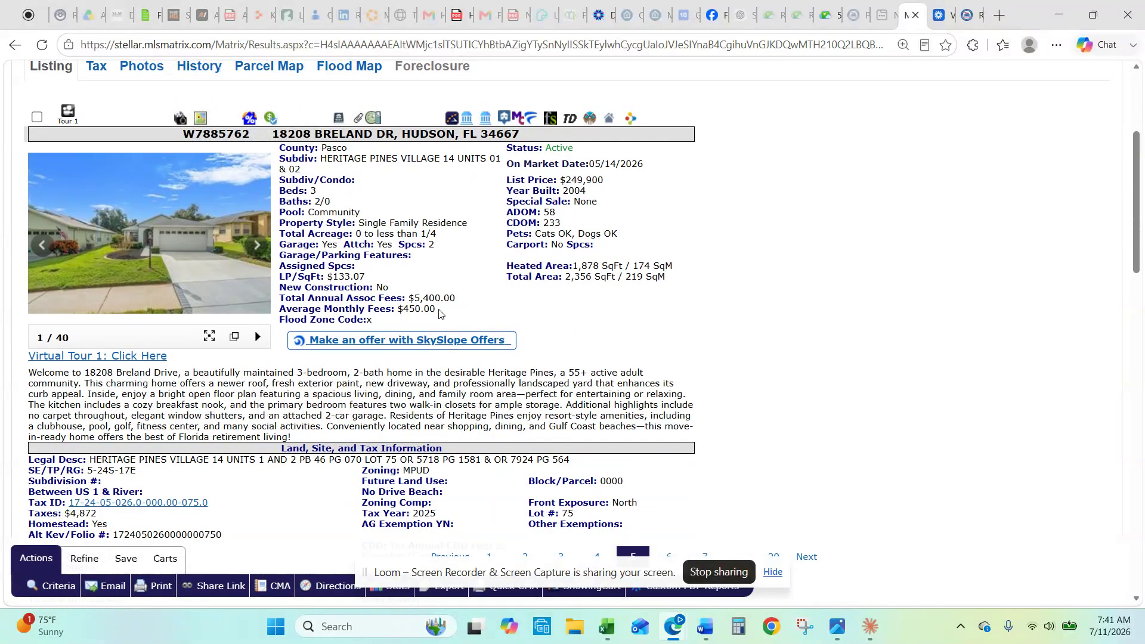
pyautogui.scroll(2, 438, 311)
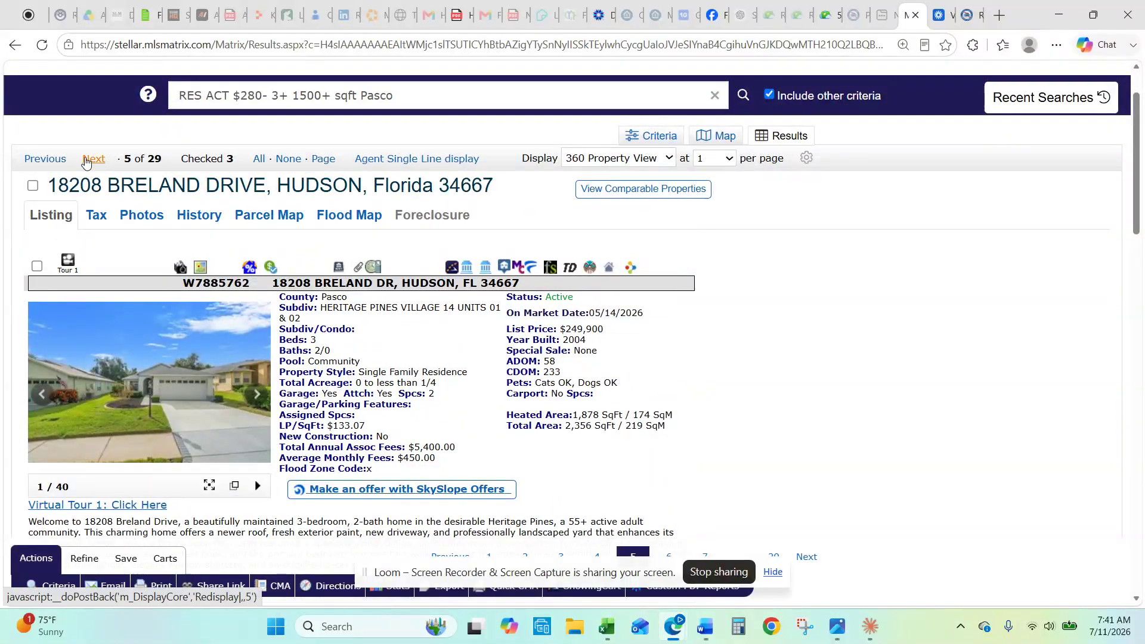
pyautogui.click(93, 159)
pyautogui.scroll(-3, 729, 368)
pyautogui.scroll(1, 729, 376)
pyautogui.click(96, 85)
pyautogui.scroll(-1, 203, 275)
pyautogui.scroll(-1, 202, 276)
pyautogui.click(93, 159)
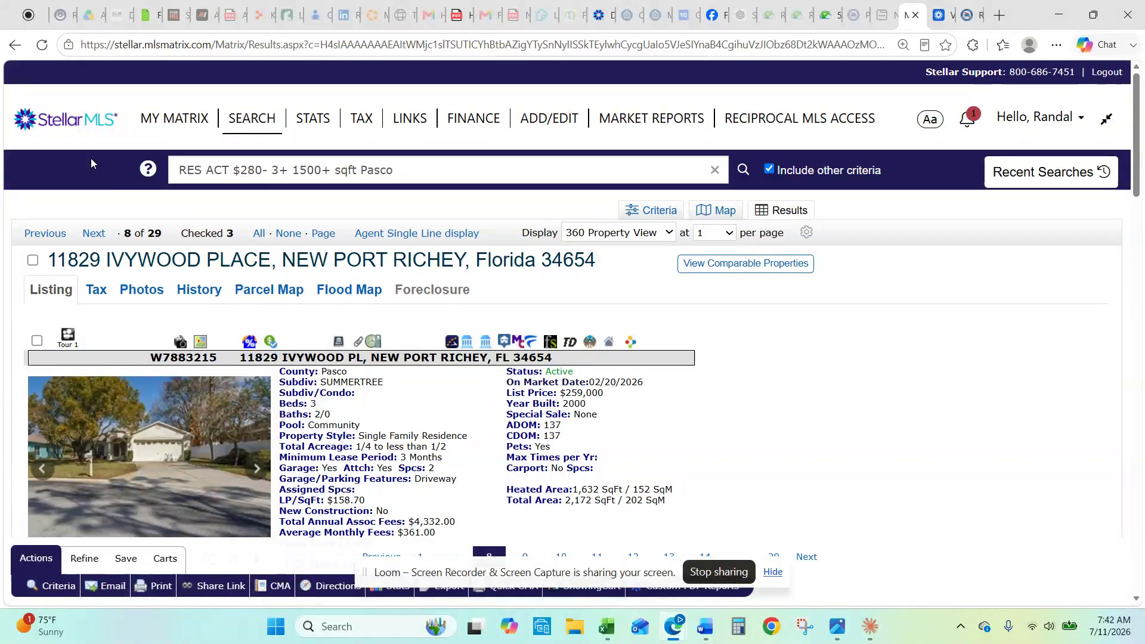
pyautogui.scroll(-1, 91, 159)
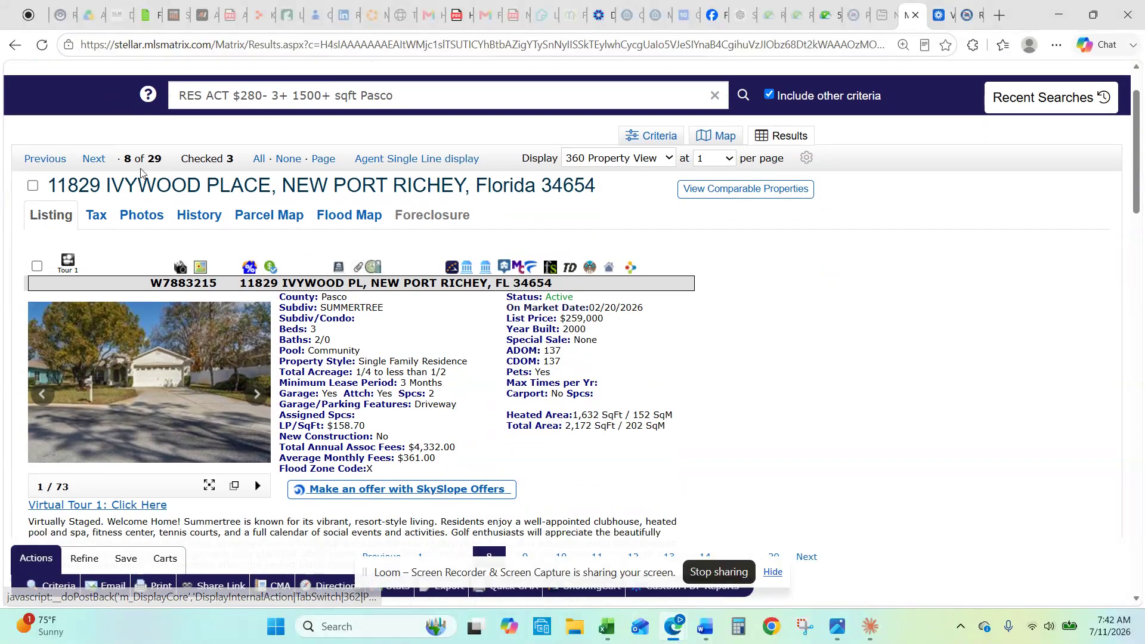
pyautogui.click(101, 160)
pyautogui.scroll(-1, 103, 160)
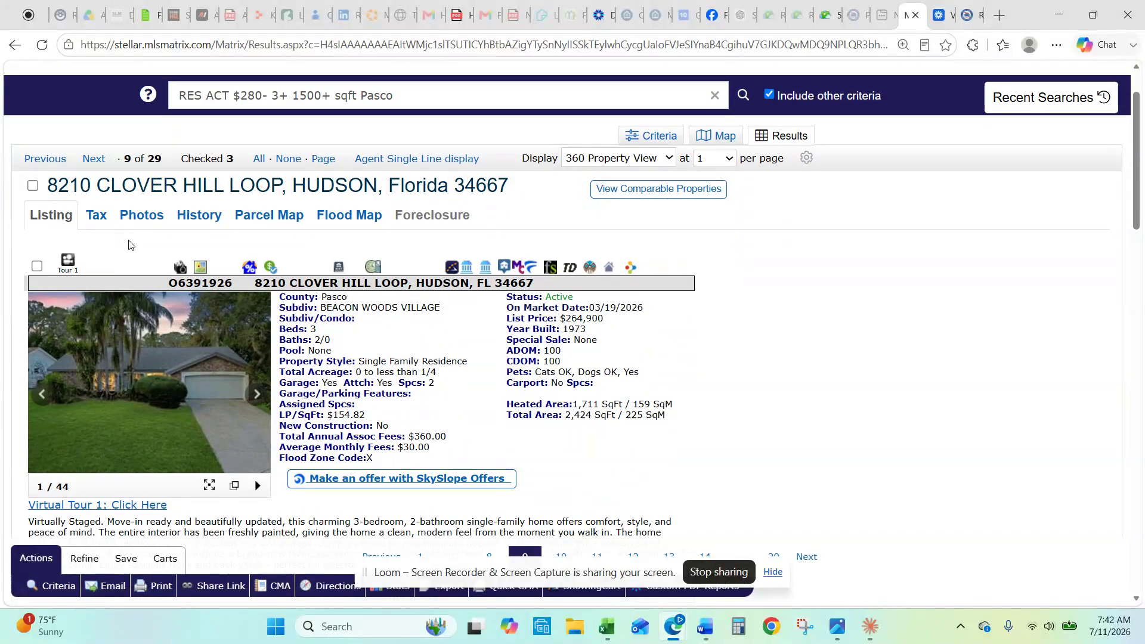
pyautogui.scroll(-1, 128, 245)
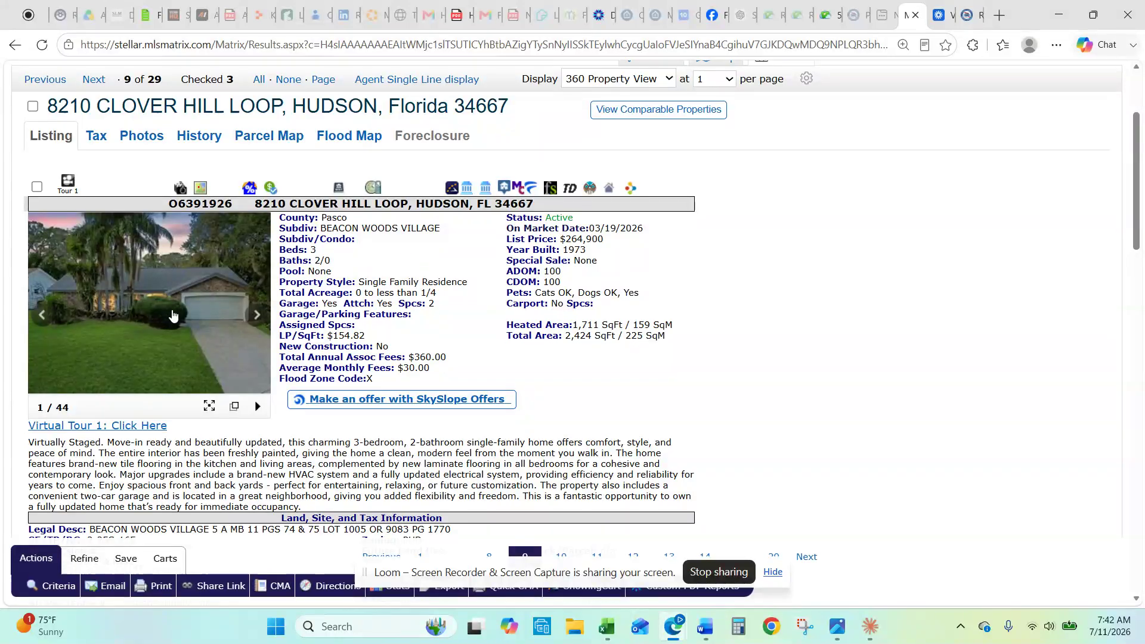
pyautogui.scroll(-2, 172, 315)
pyautogui.scroll(2, 173, 310)
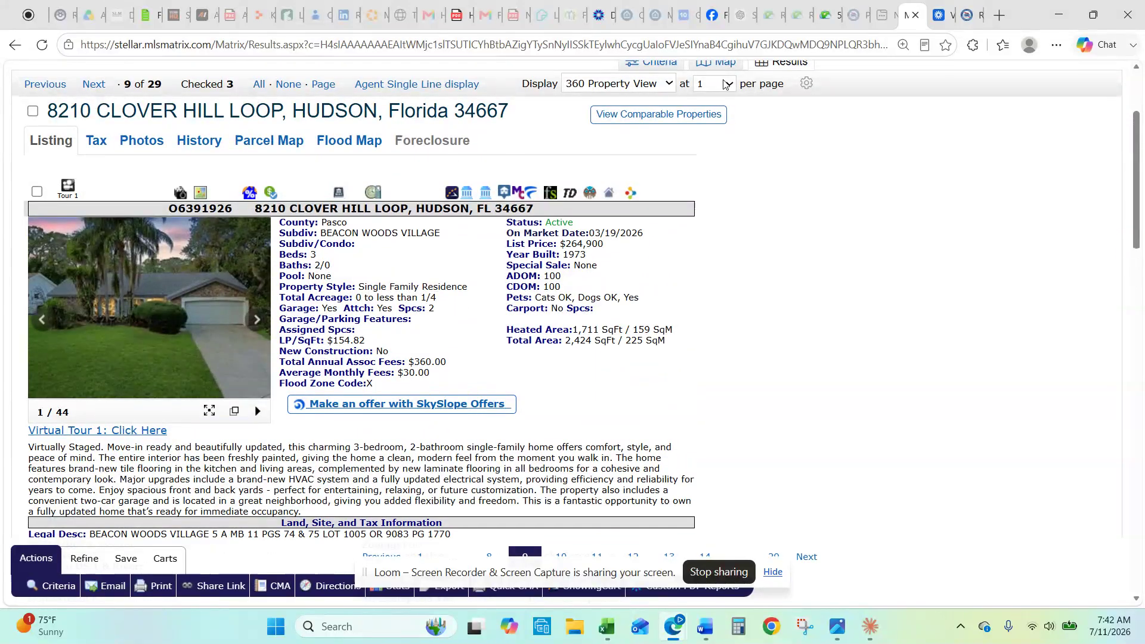
pyautogui.click(964, 15)
pyautogui.moveTo(621, 258)
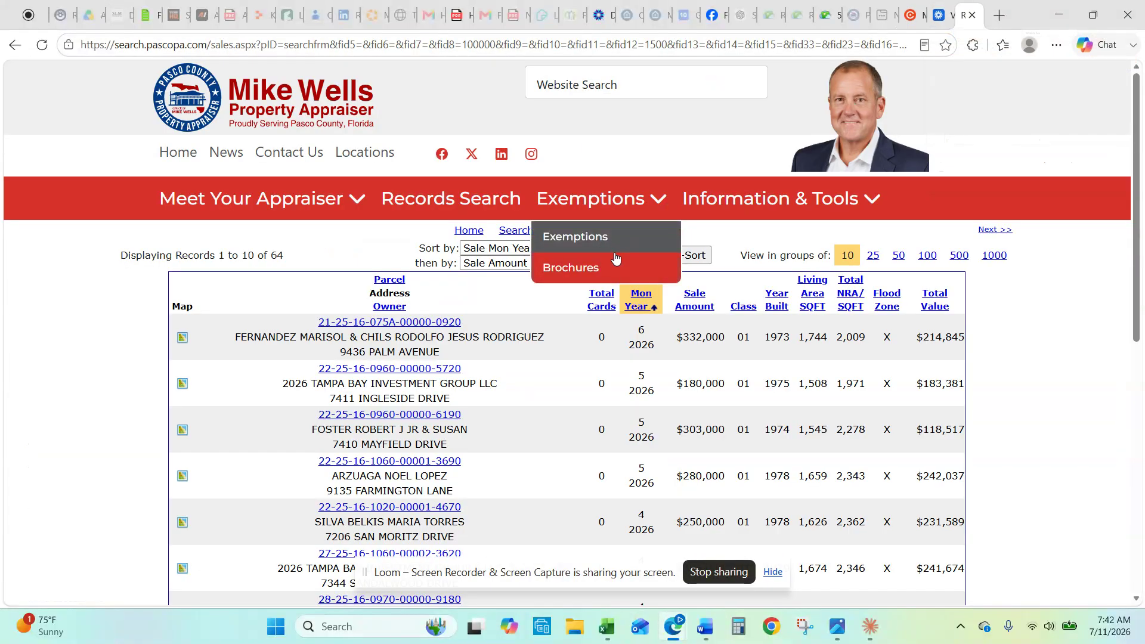
pyautogui.click(16, 49)
pyautogui.click(16, 46)
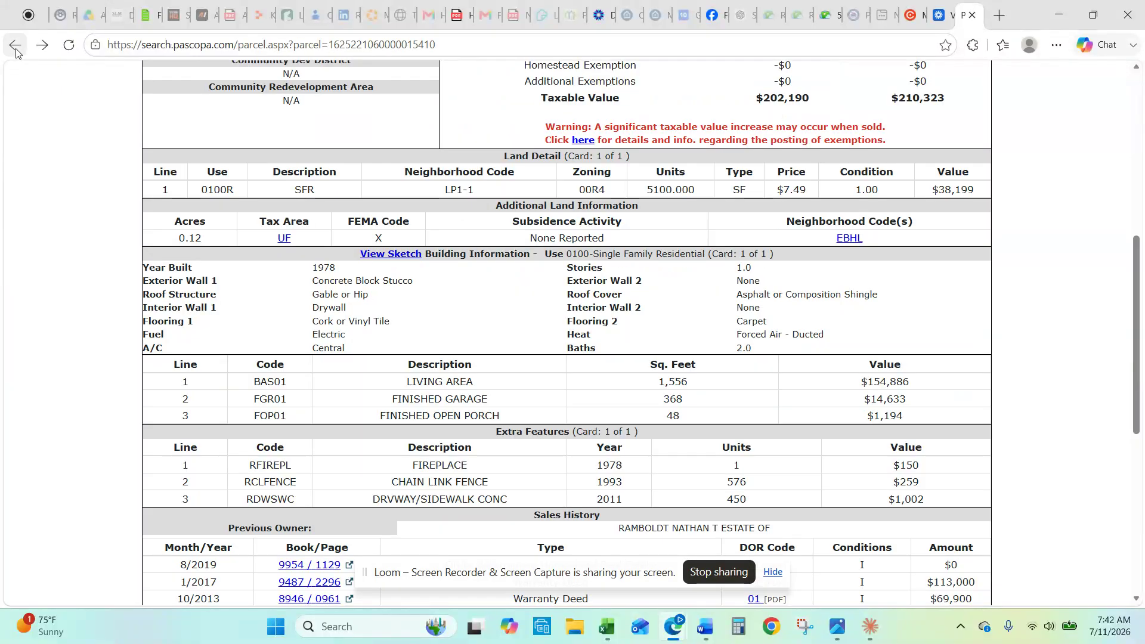
pyautogui.click(16, 46)
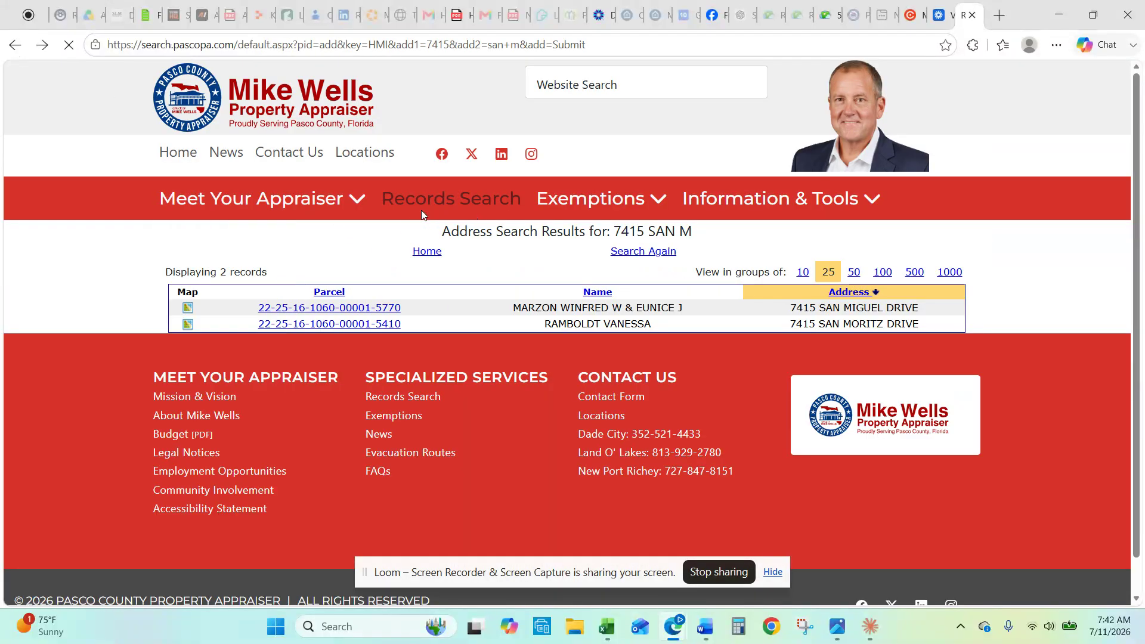
pyautogui.click(426, 201)
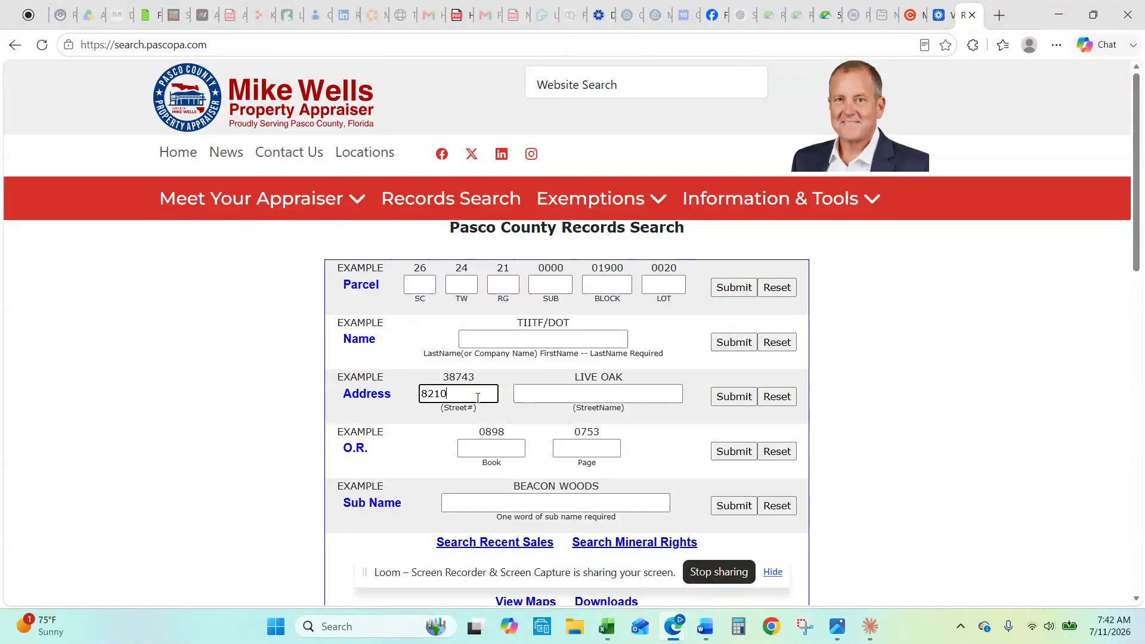
pyautogui.click(551, 399)
pyautogui.write('c')
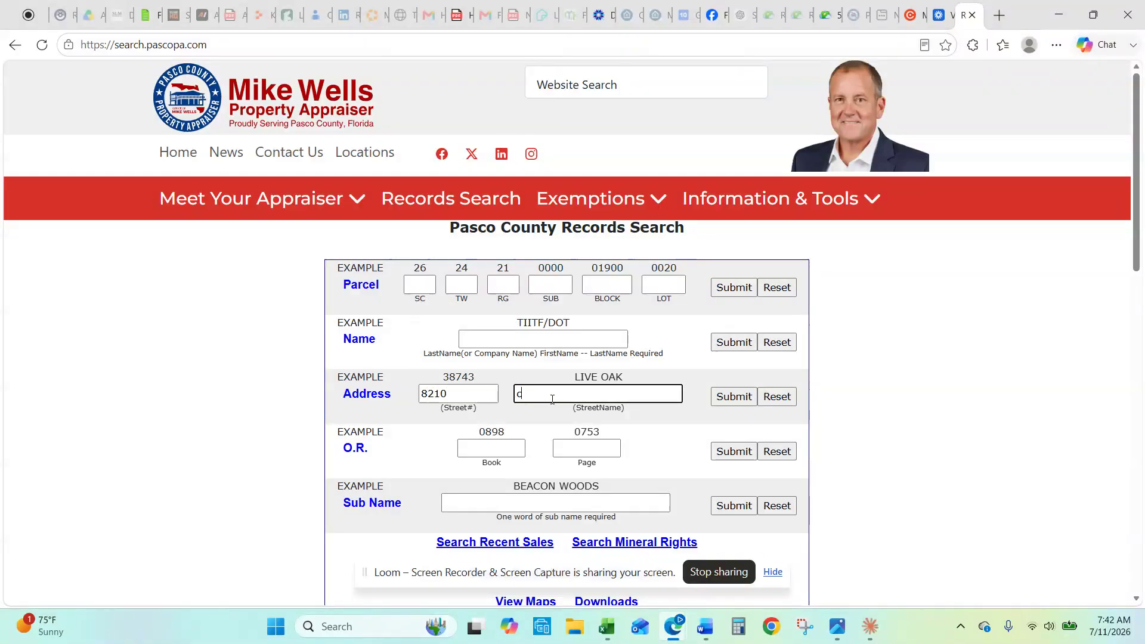
pyautogui.click(731, 395)
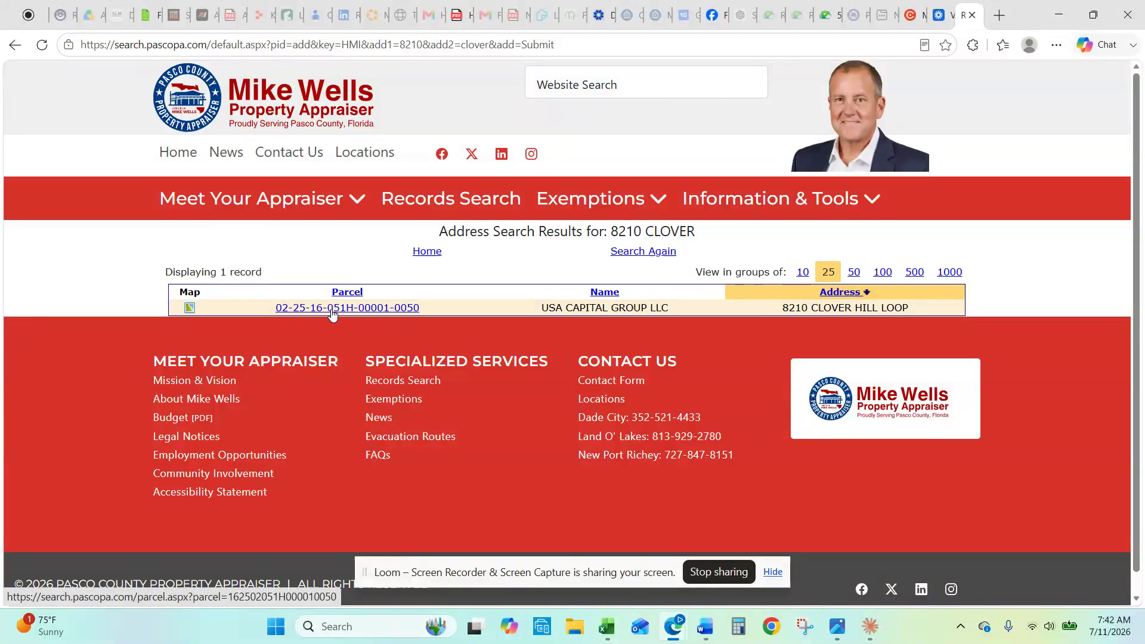
pyautogui.click(332, 307)
pyautogui.scroll(-10, 928, 427)
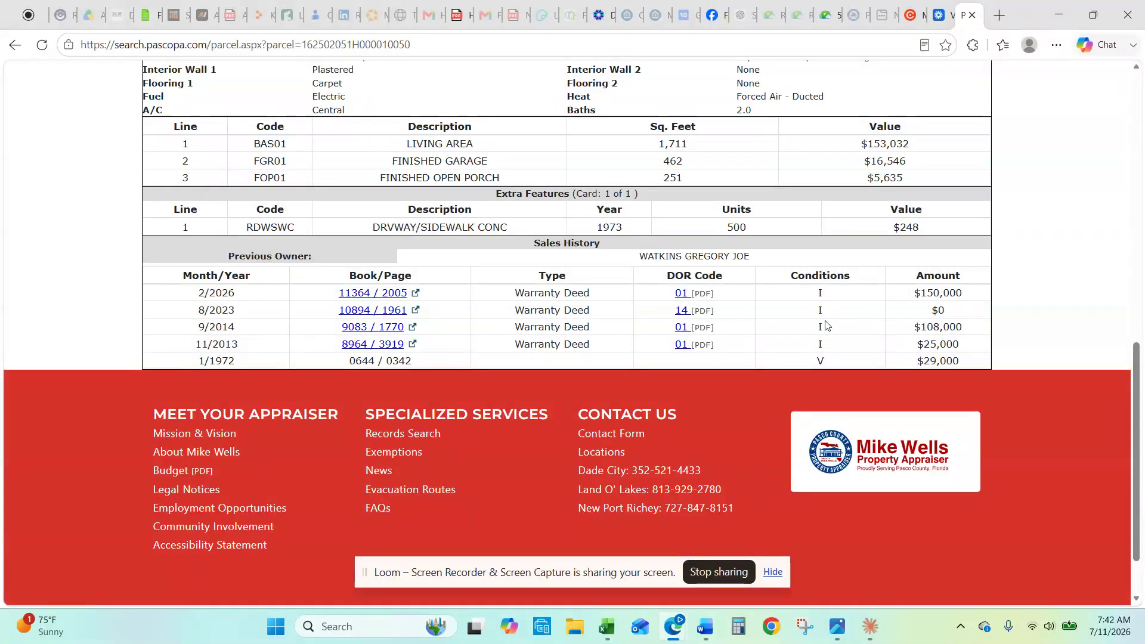
pyautogui.scroll(3, 458, 349)
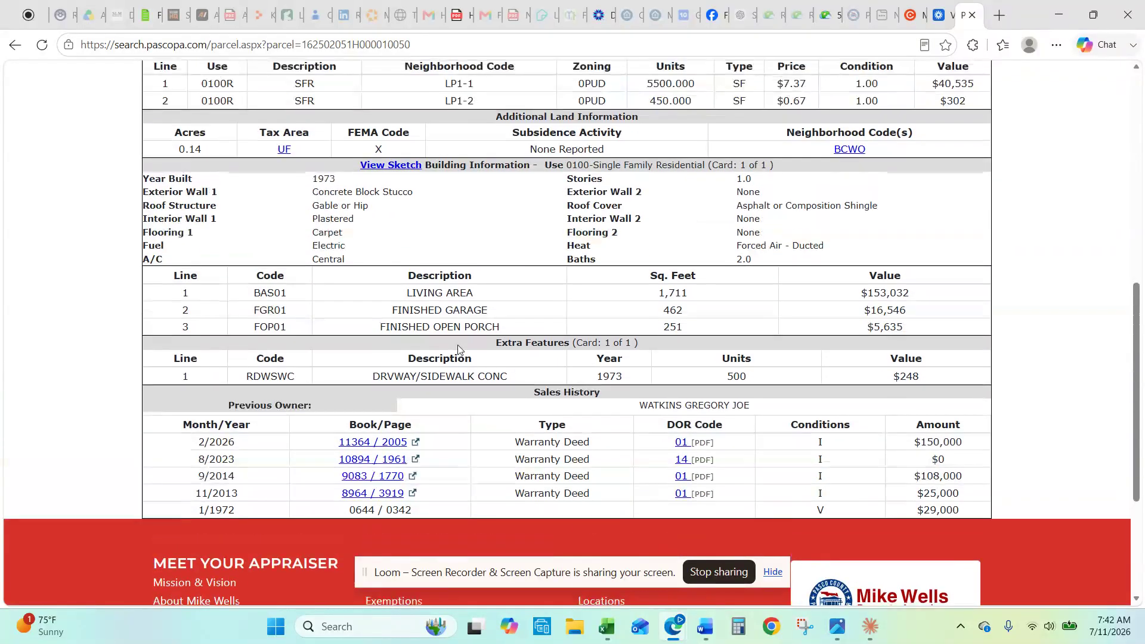
pyautogui.scroll(3, 458, 349)
pyautogui.scroll(2, 458, 349)
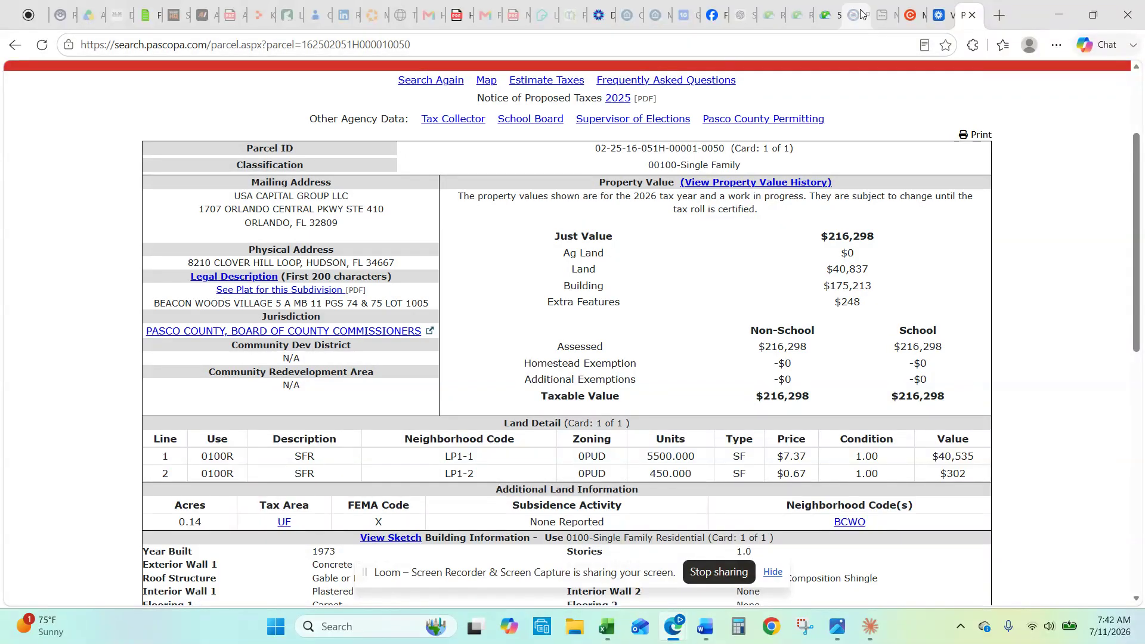
pyautogui.click(912, 15)
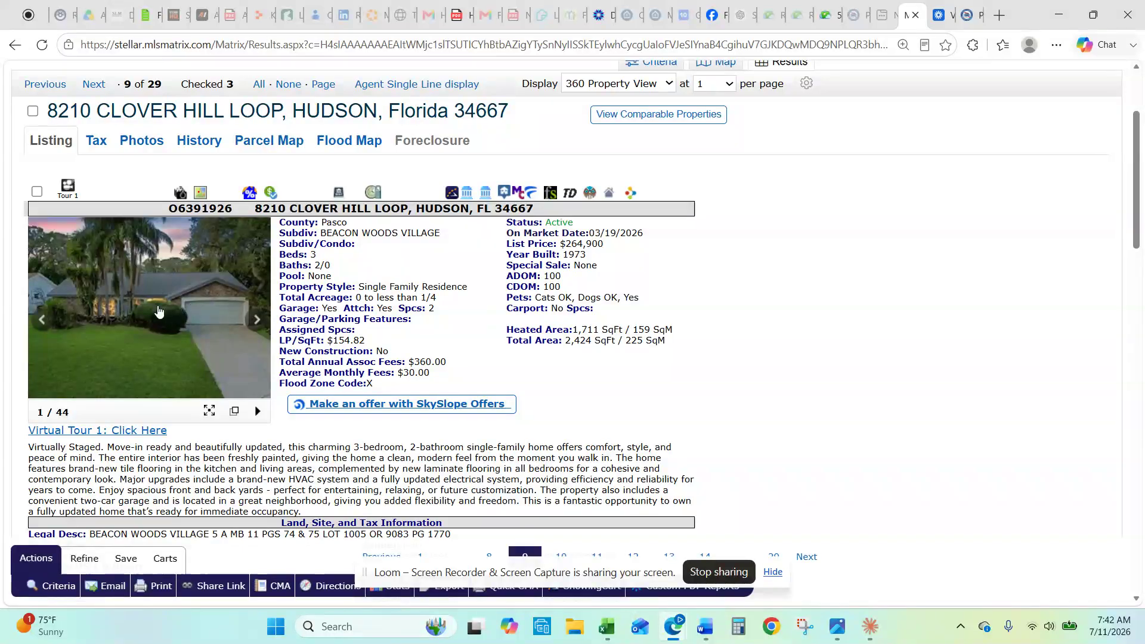
pyautogui.click(159, 312)
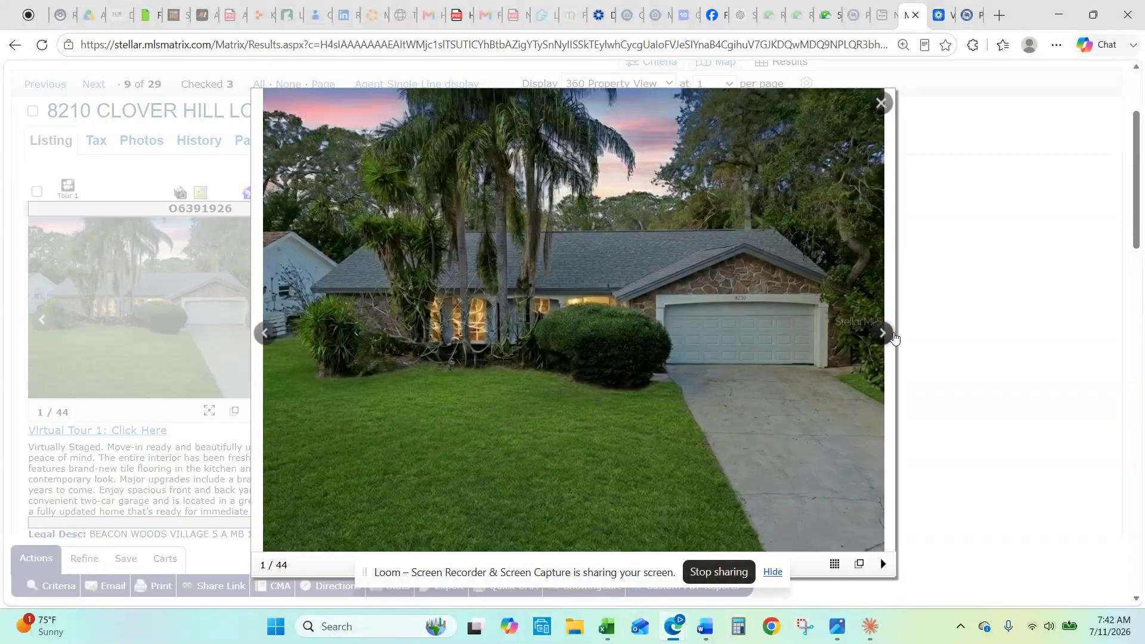
pyautogui.click(883, 334)
pyautogui.click(883, 334)
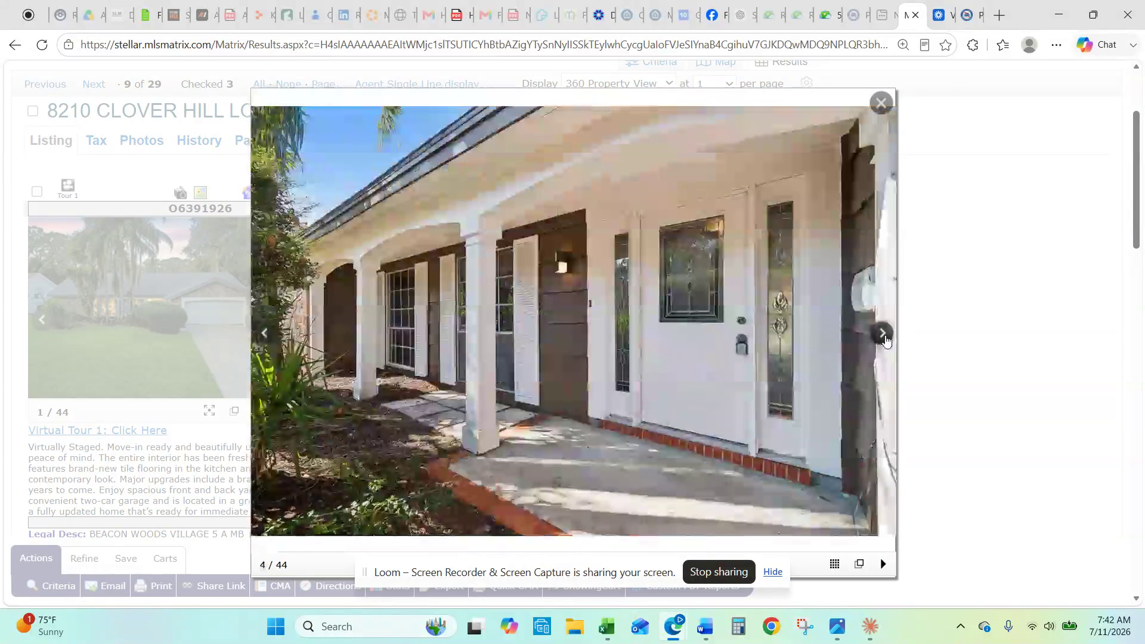
pyautogui.click(883, 334)
pyautogui.click(884, 337)
pyautogui.click(883, 337)
pyautogui.click(883, 342)
pyautogui.click(883, 344)
pyautogui.click(883, 344)
pyautogui.click(883, 344)
pyautogui.click(883, 345)
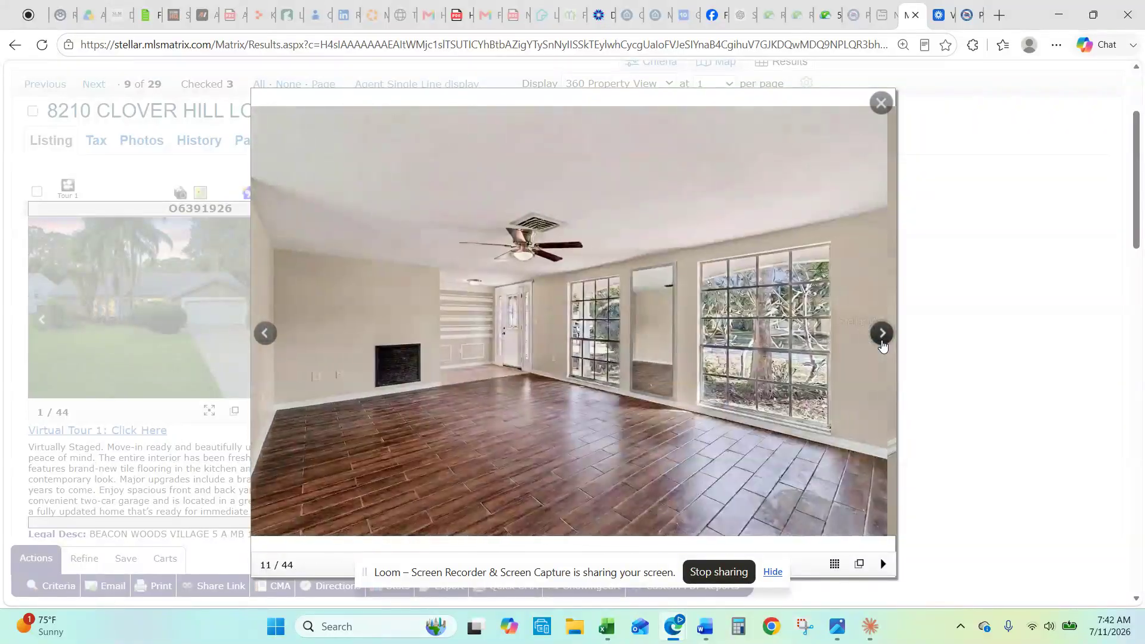
pyautogui.click(884, 345)
pyautogui.click(883, 345)
pyautogui.click(883, 345)
pyautogui.click(883, 345)
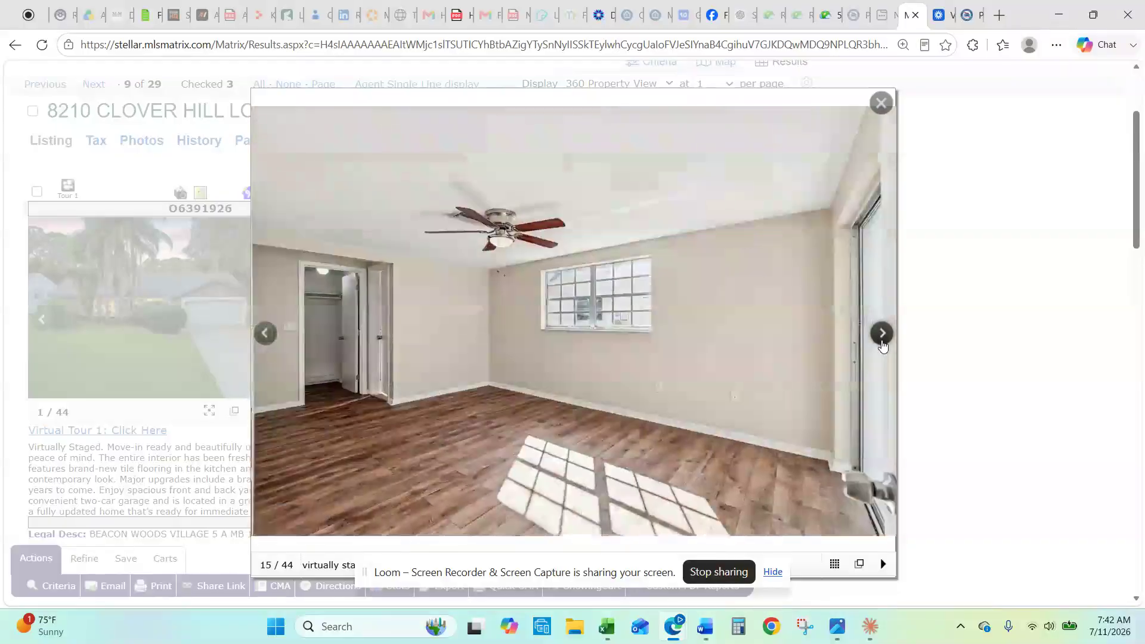
pyautogui.click(883, 345)
pyautogui.click(883, 345)
pyautogui.click(883, 344)
pyautogui.click(883, 345)
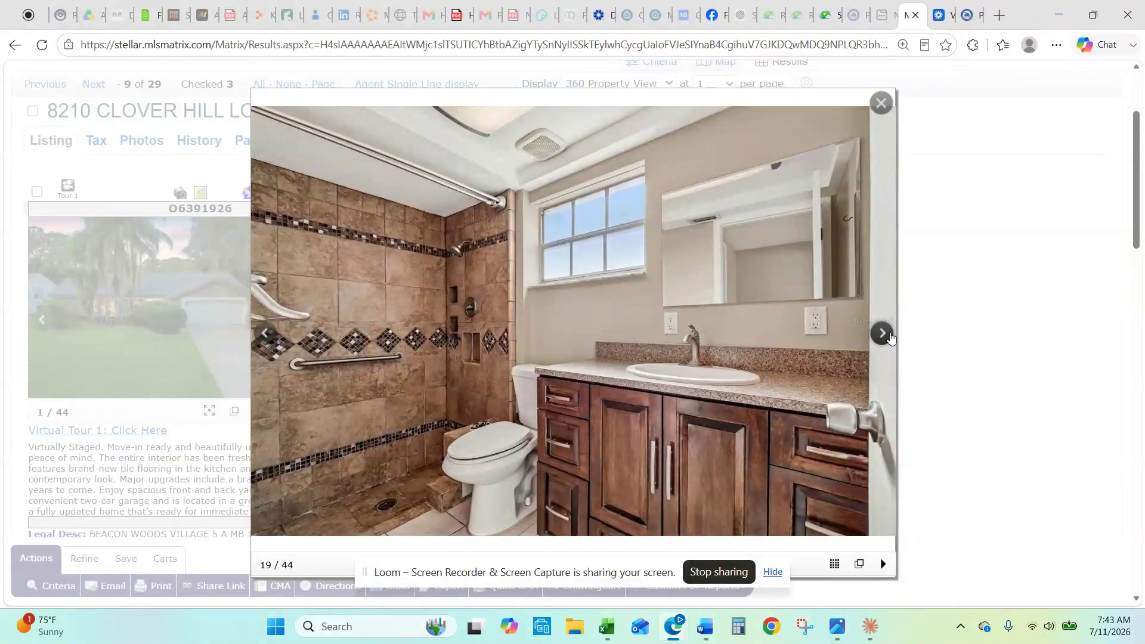
pyautogui.click(887, 339)
pyautogui.click(883, 334)
pyautogui.click(883, 334)
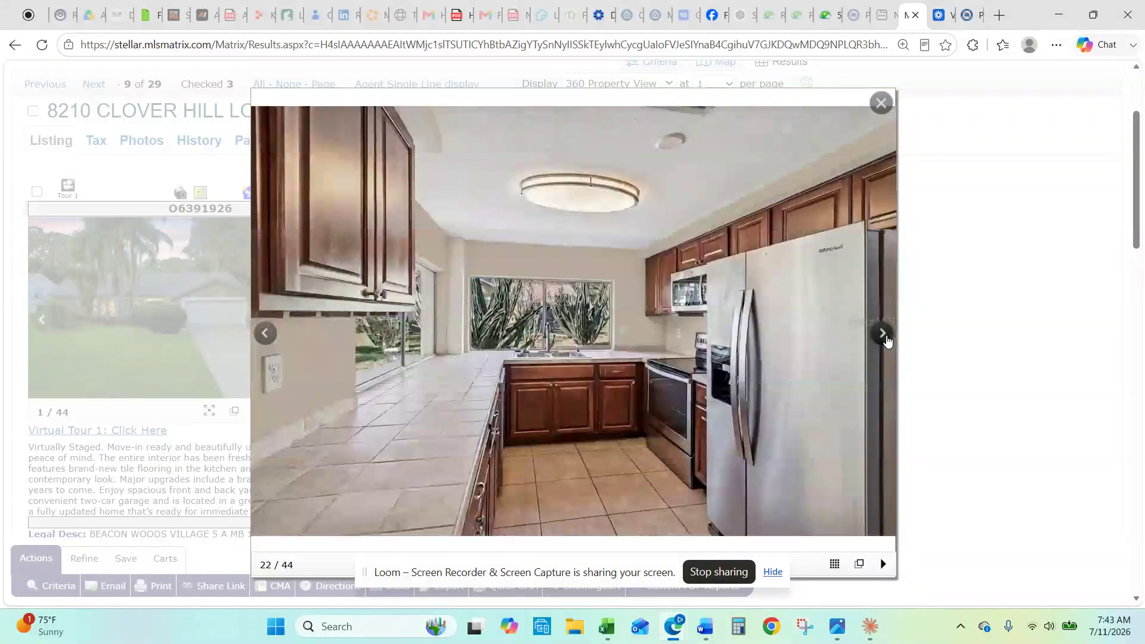
pyautogui.click(883, 333)
pyautogui.click(884, 334)
pyautogui.click(883, 334)
pyautogui.click(881, 103)
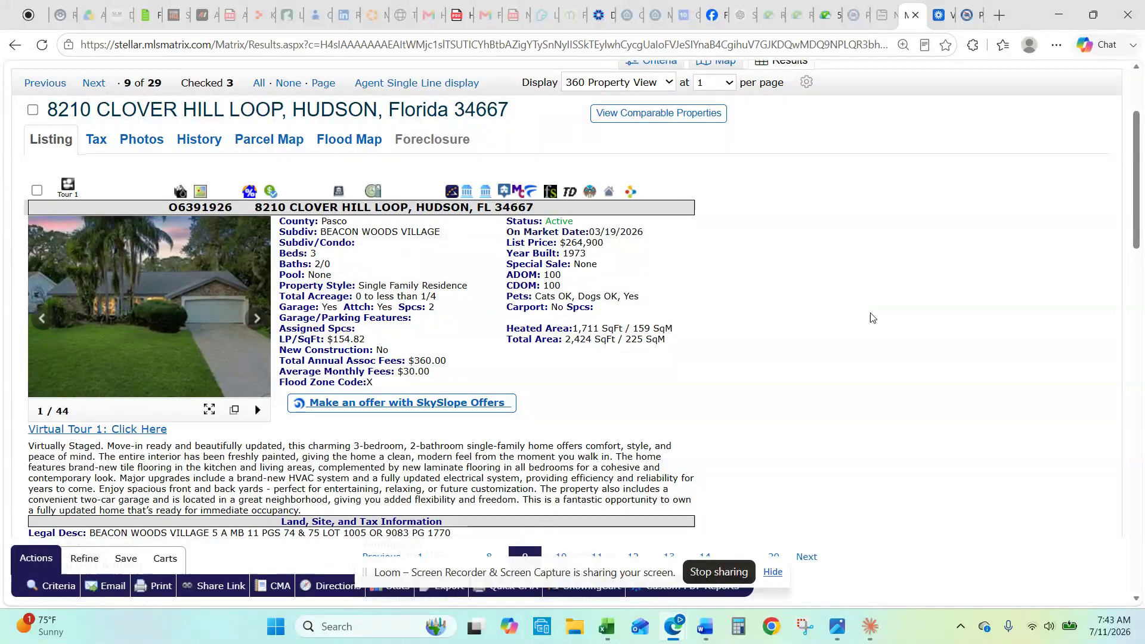
pyautogui.scroll(-1, 871, 317)
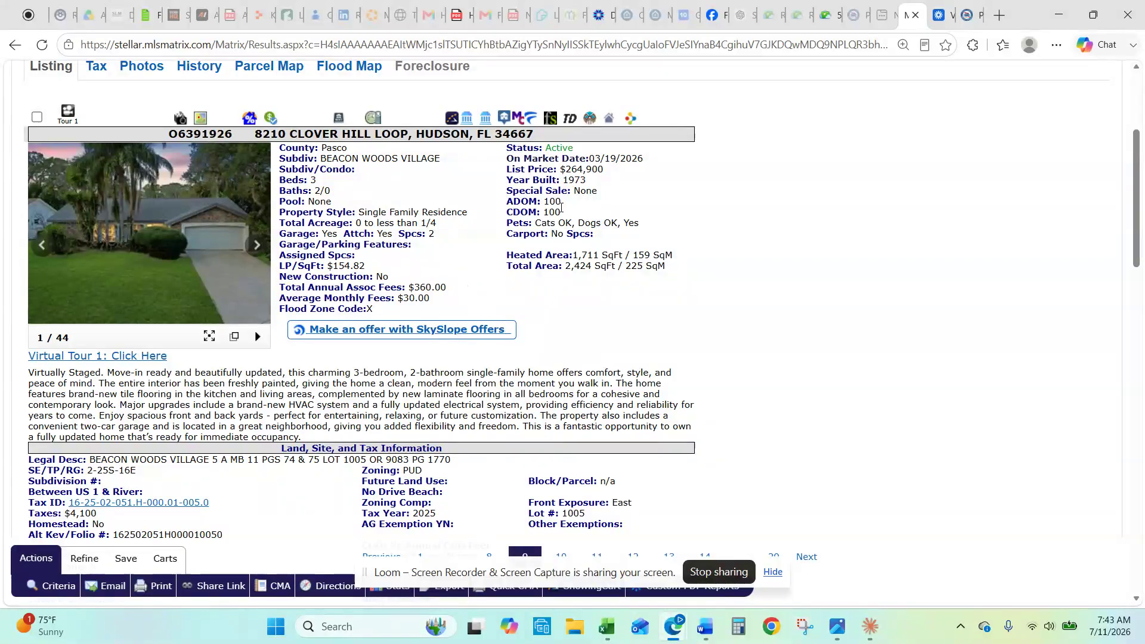
pyautogui.scroll(1, 477, 289)
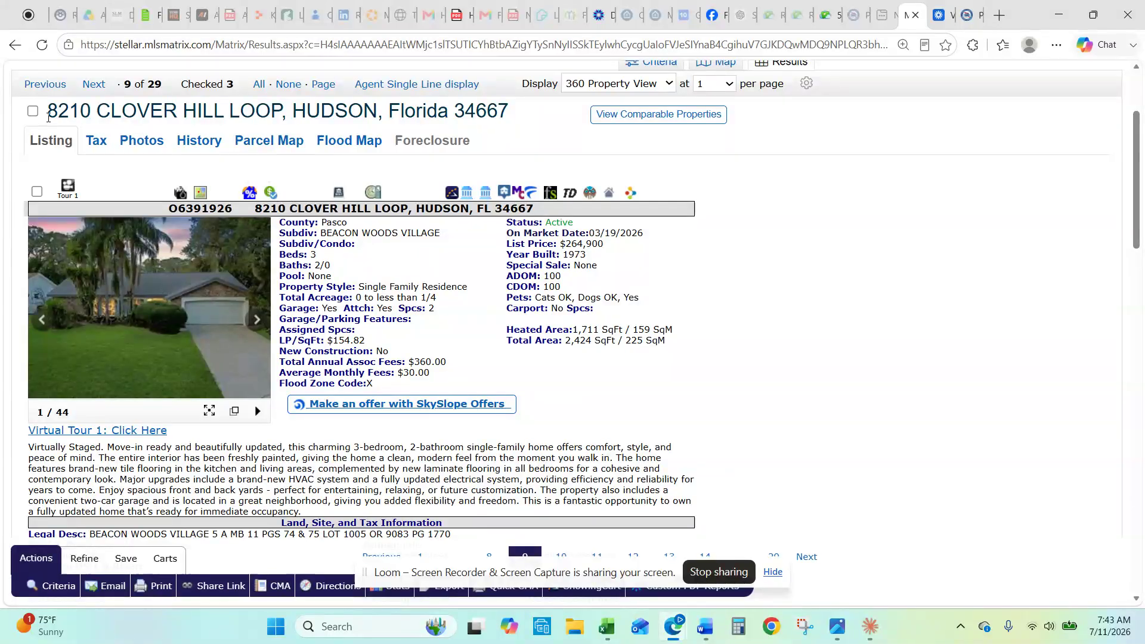
pyautogui.click(34, 112)
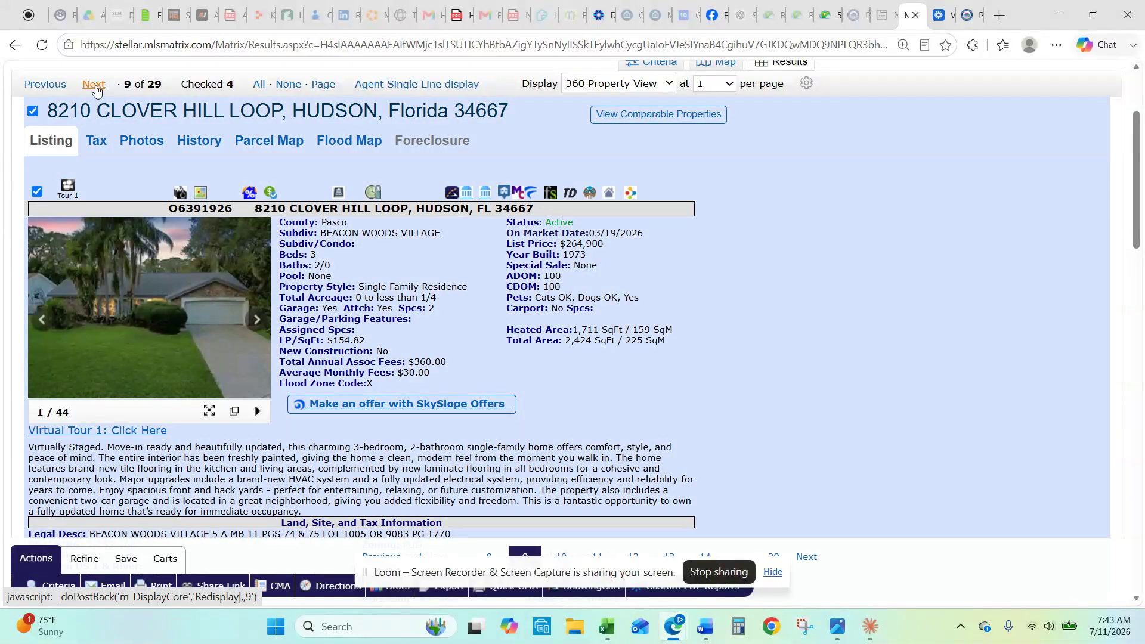
pyautogui.click(94, 85)
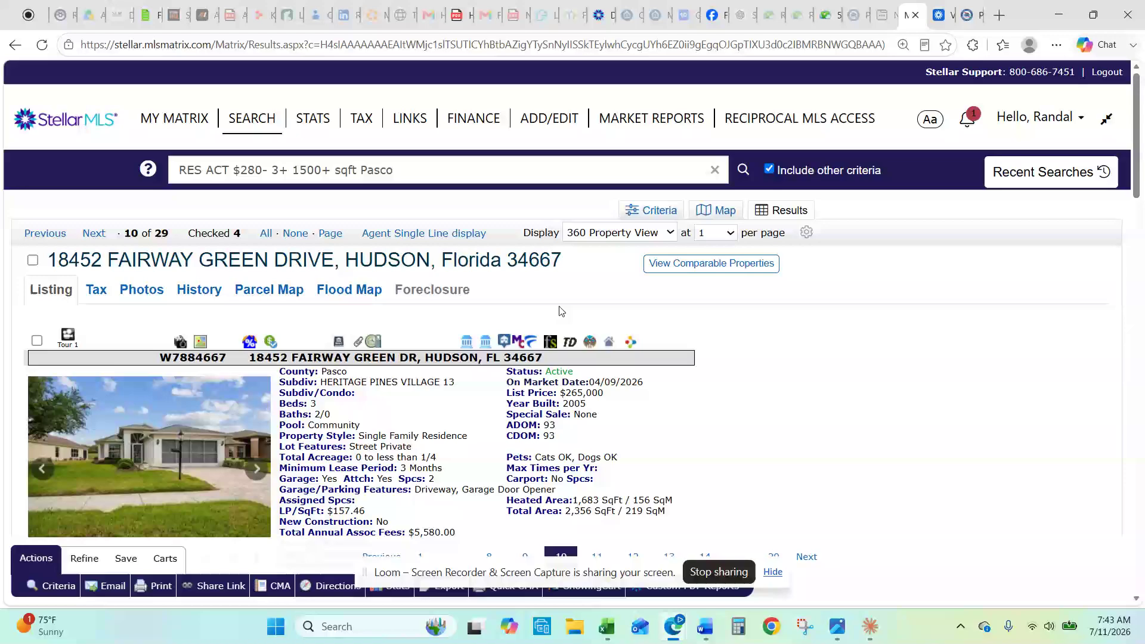
pyautogui.scroll(-2, 561, 306)
pyautogui.scroll(2, 417, 292)
pyautogui.click(95, 237)
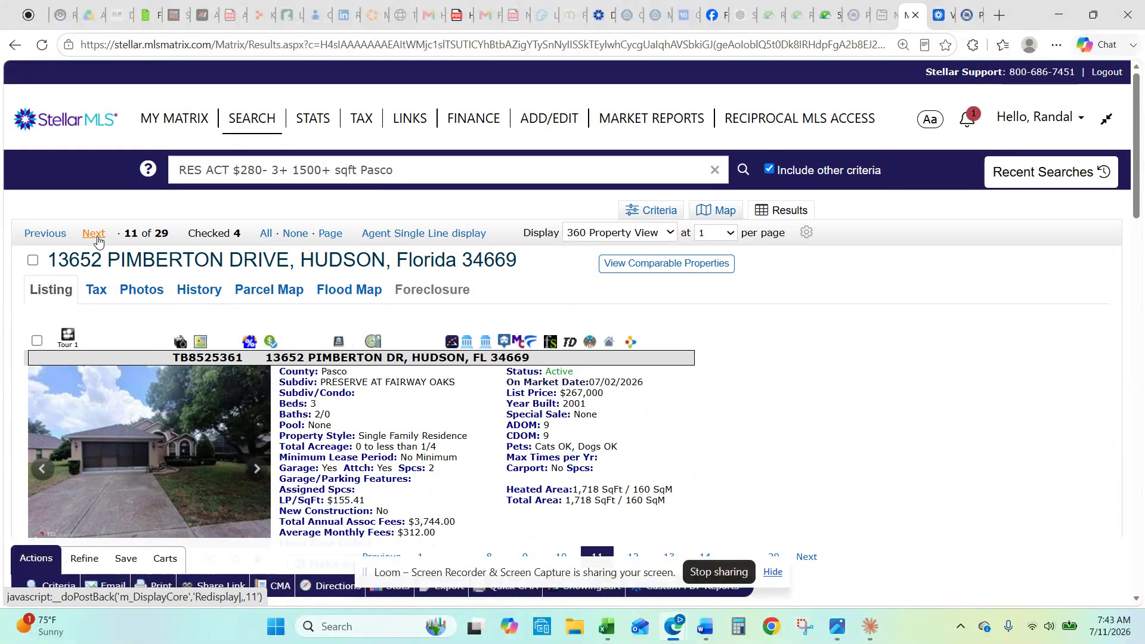
pyautogui.scroll(-2, 404, 377)
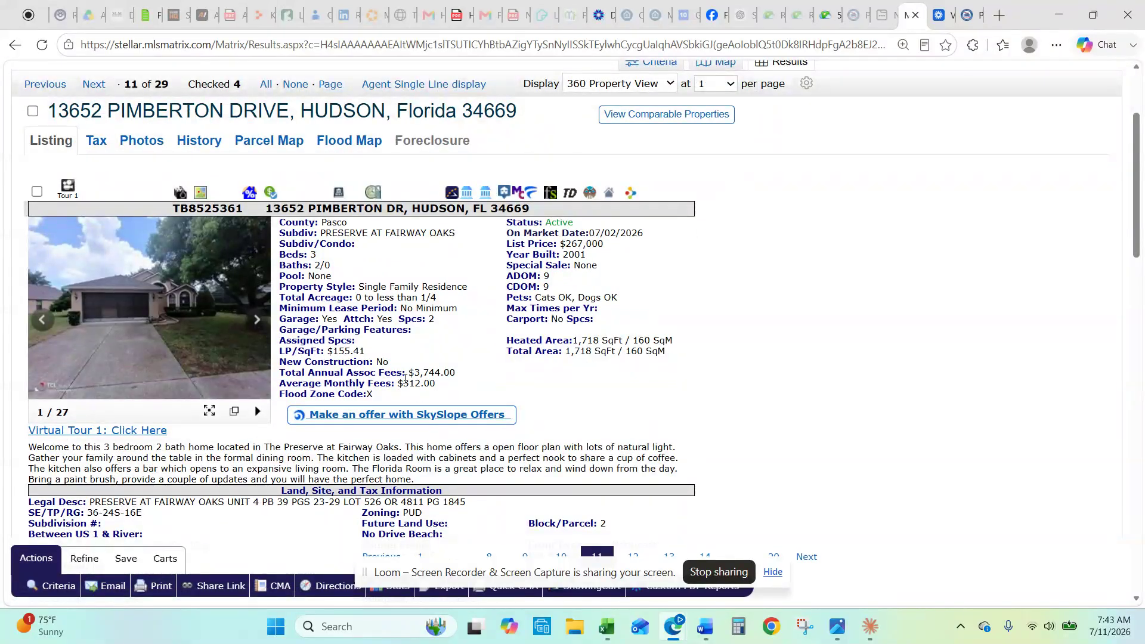
pyautogui.scroll(1, 357, 345)
# Step: Page through ten Pimberton Drive photos in the lightbox, then close it
pyautogui.click(171, 374)
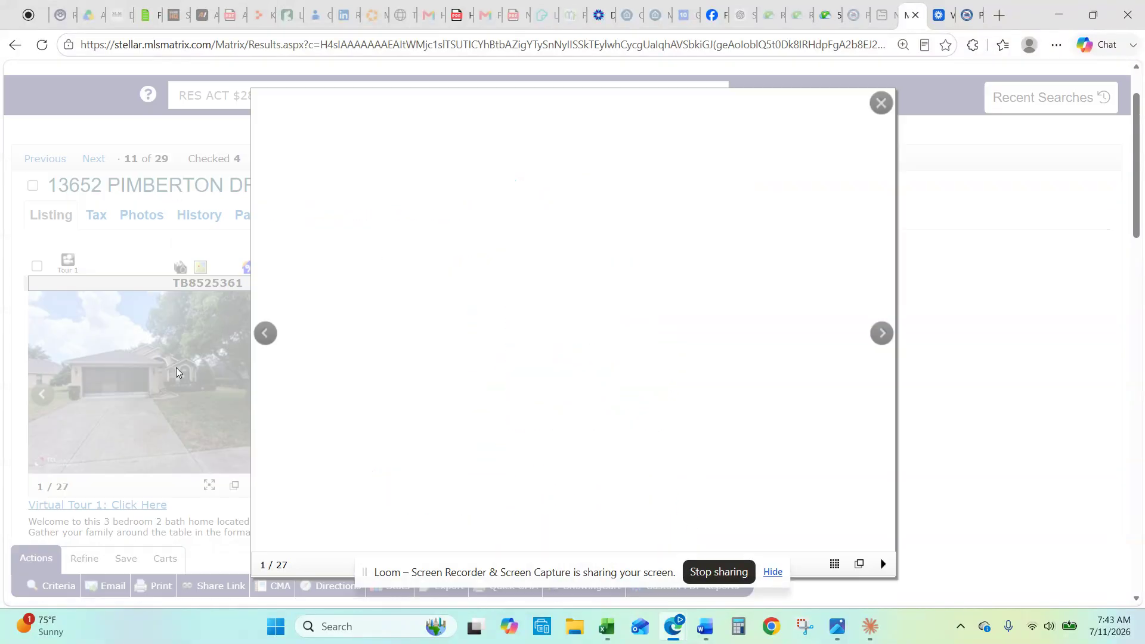
pyautogui.click(883, 335)
pyautogui.click(883, 335)
pyautogui.click(884, 336)
pyautogui.click(883, 335)
pyautogui.click(883, 336)
pyautogui.click(883, 335)
pyautogui.click(883, 335)
pyautogui.click(884, 335)
pyautogui.click(883, 335)
pyautogui.click(883, 335)
pyautogui.click(883, 335)
pyautogui.click(883, 335)
pyautogui.click(883, 336)
pyautogui.click(881, 103)
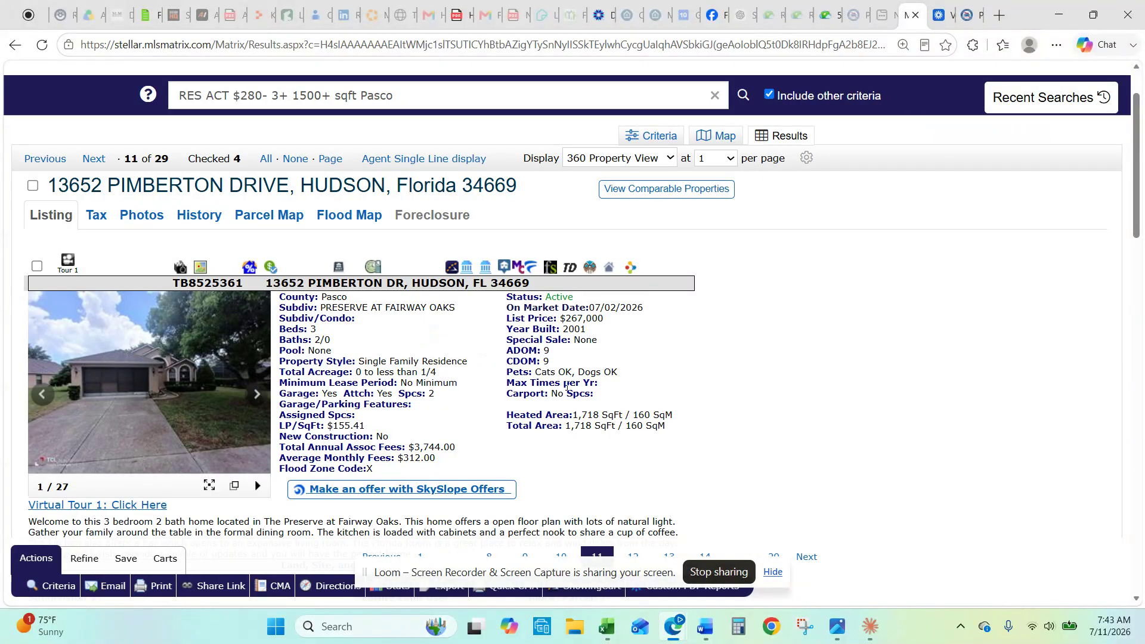
# Step: Scroll through the Pimberton Drive listing details: $267,000, 3 beds, 1,718 sq ft
pyautogui.scroll(-1, 581, 391)
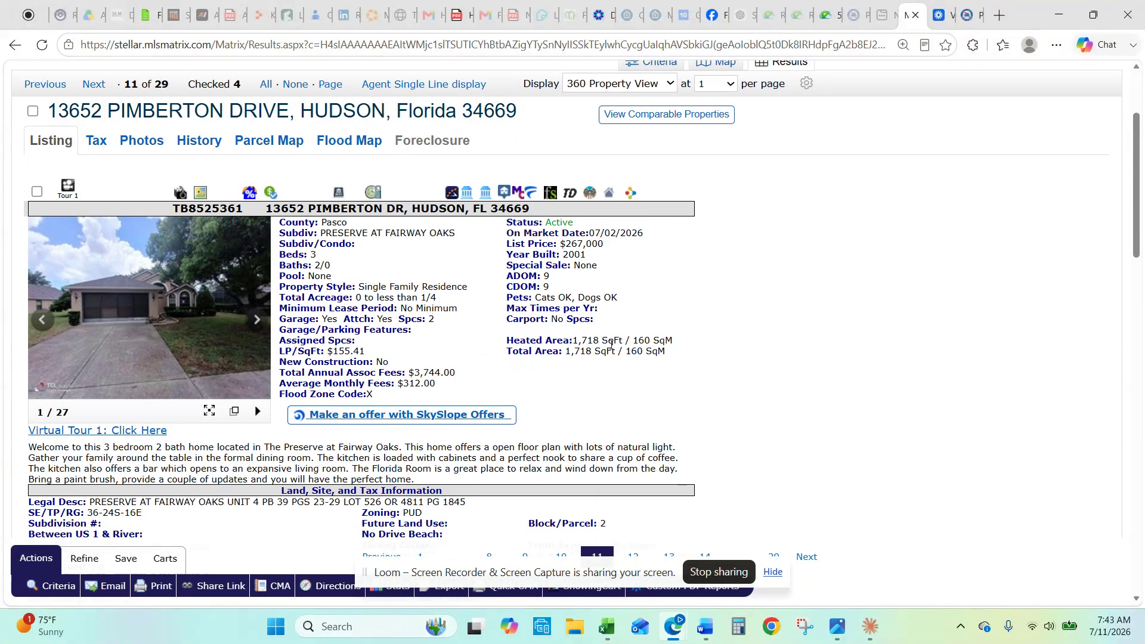
pyautogui.scroll(-2, 562, 362)
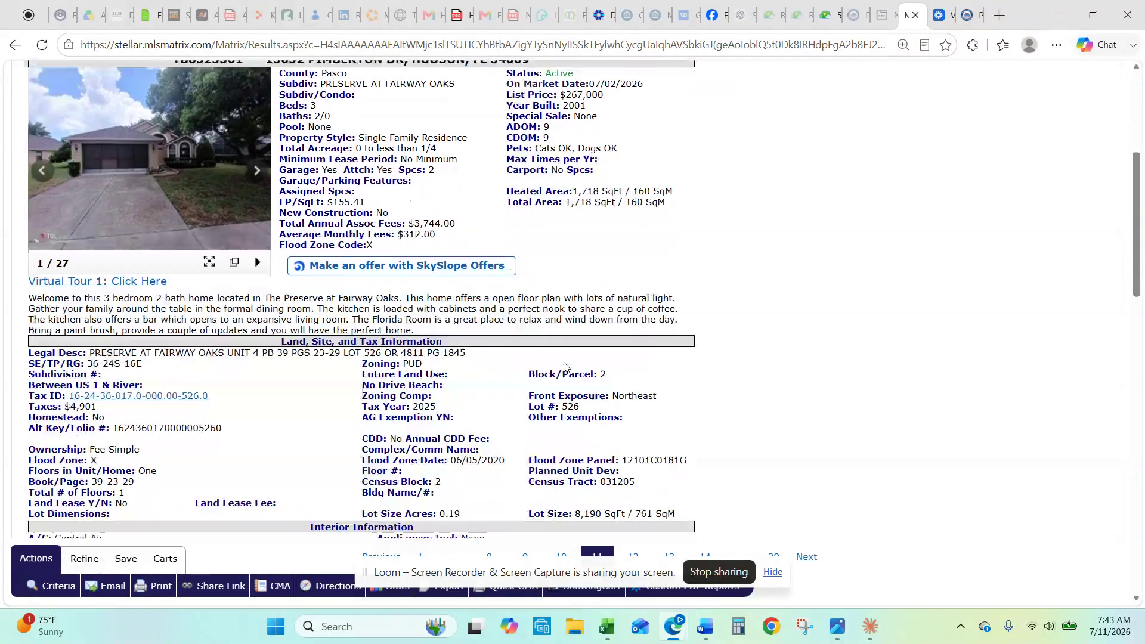
pyautogui.scroll(3, 564, 365)
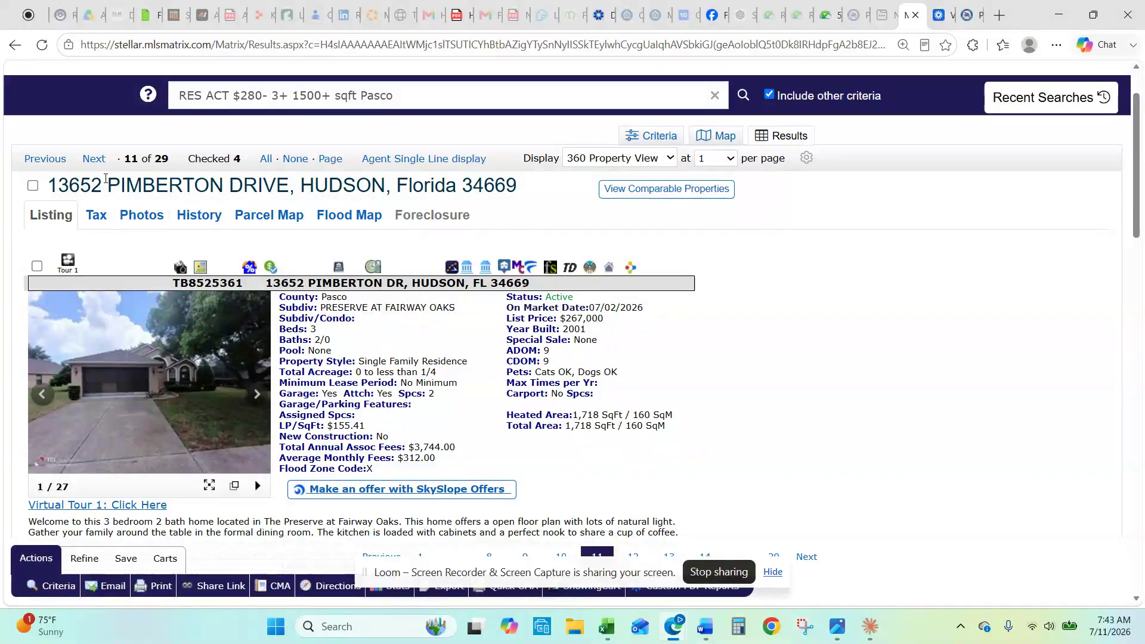
pyautogui.scroll(-8, 548, 553)
pyautogui.scroll(-4, 549, 554)
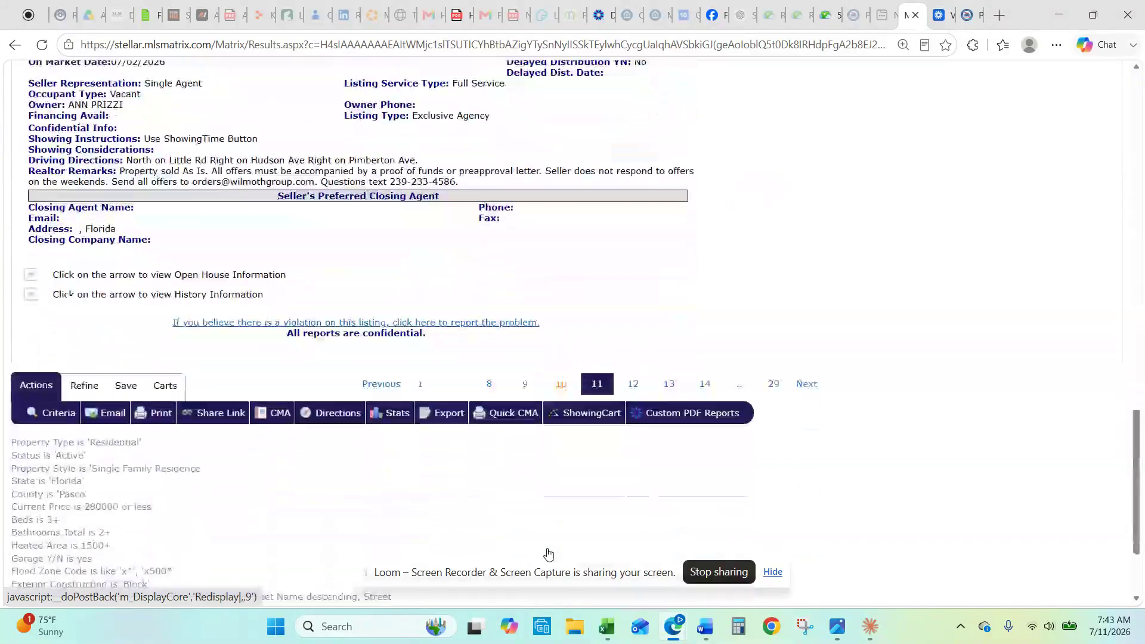
pyautogui.scroll(12, 549, 553)
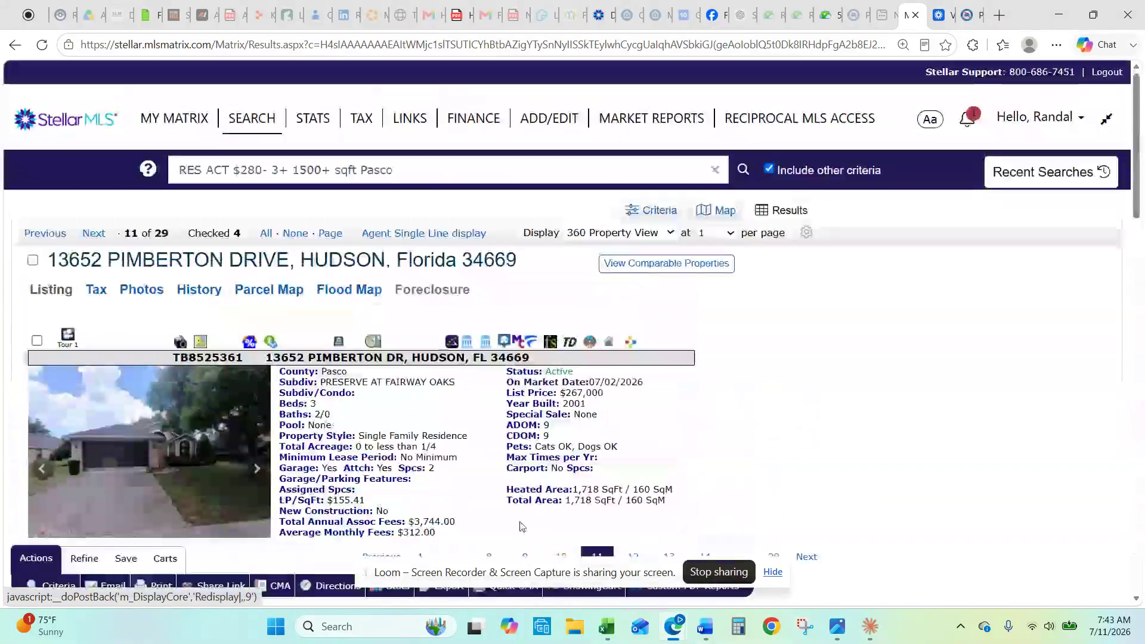
pyautogui.click(96, 234)
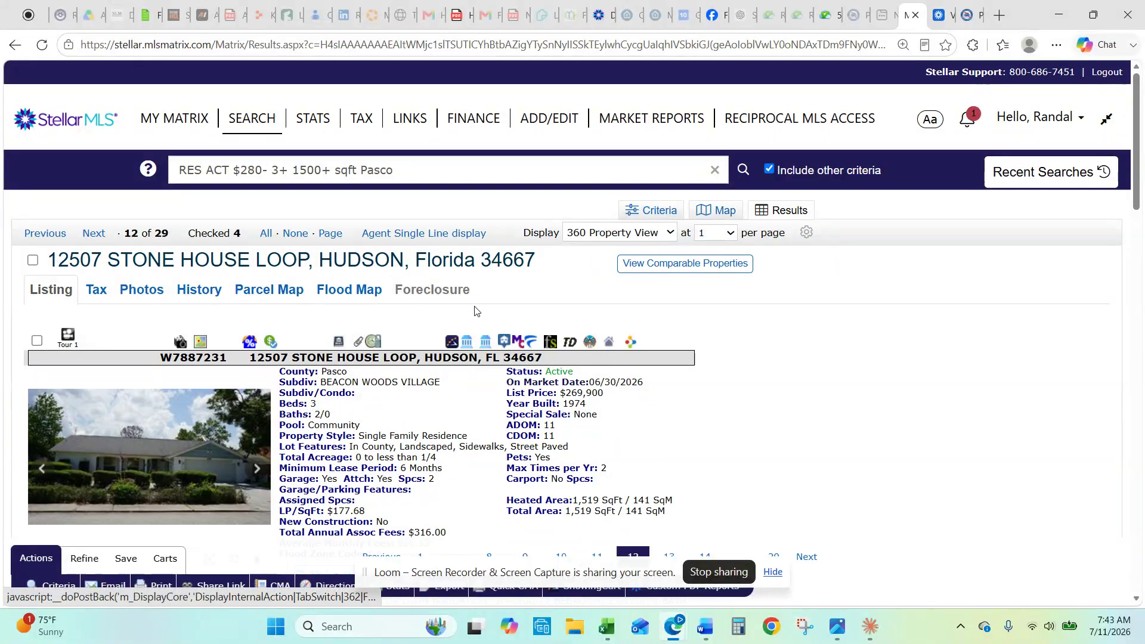
pyautogui.scroll(-1, 582, 406)
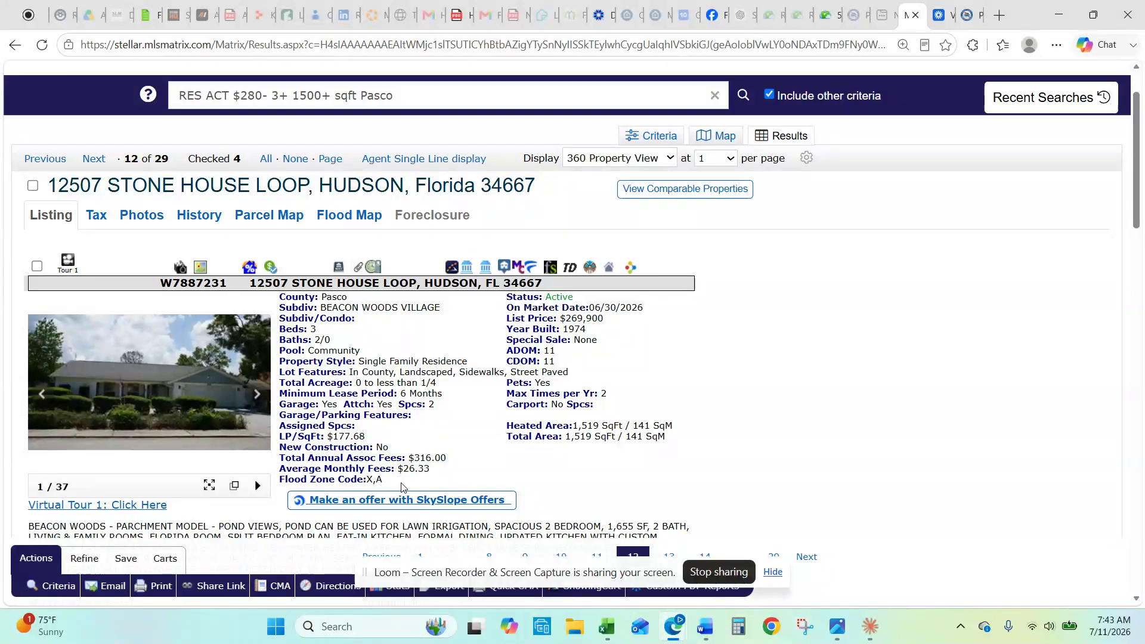
pyautogui.click(201, 267)
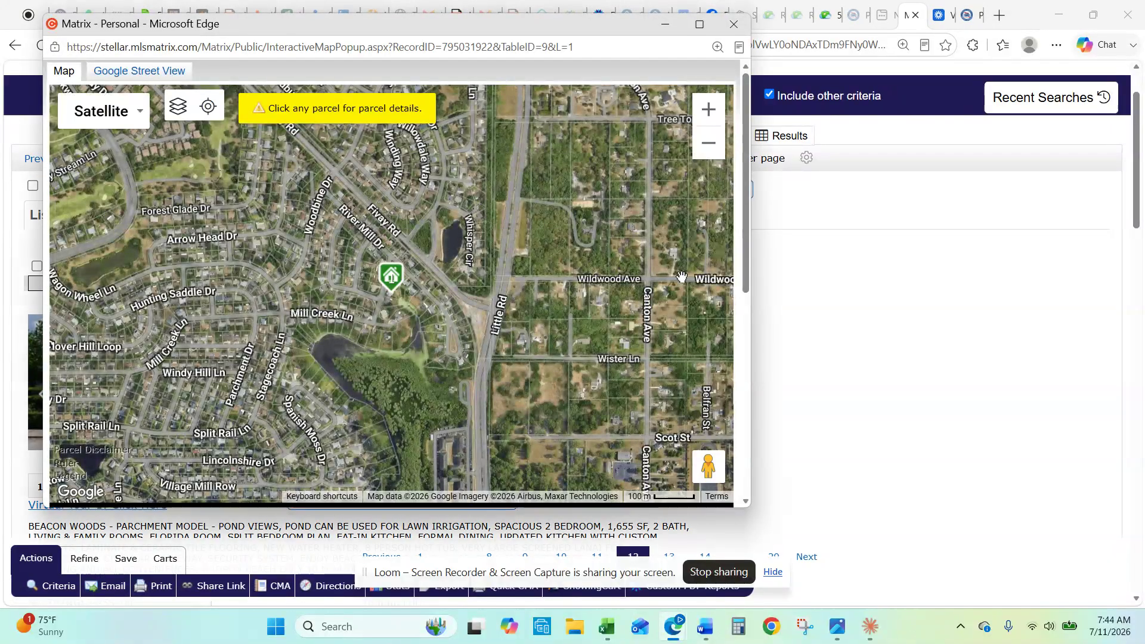
pyautogui.scroll(5, 644, 358)
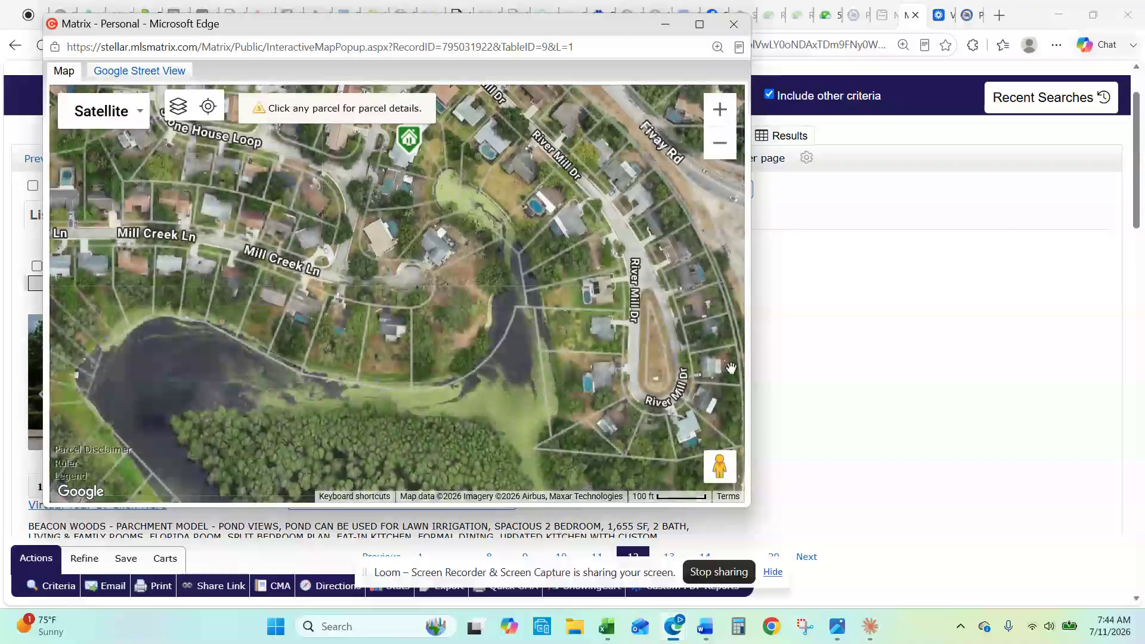
pyautogui.scroll(3, 805, 441)
pyautogui.scroll(2, 713, 179)
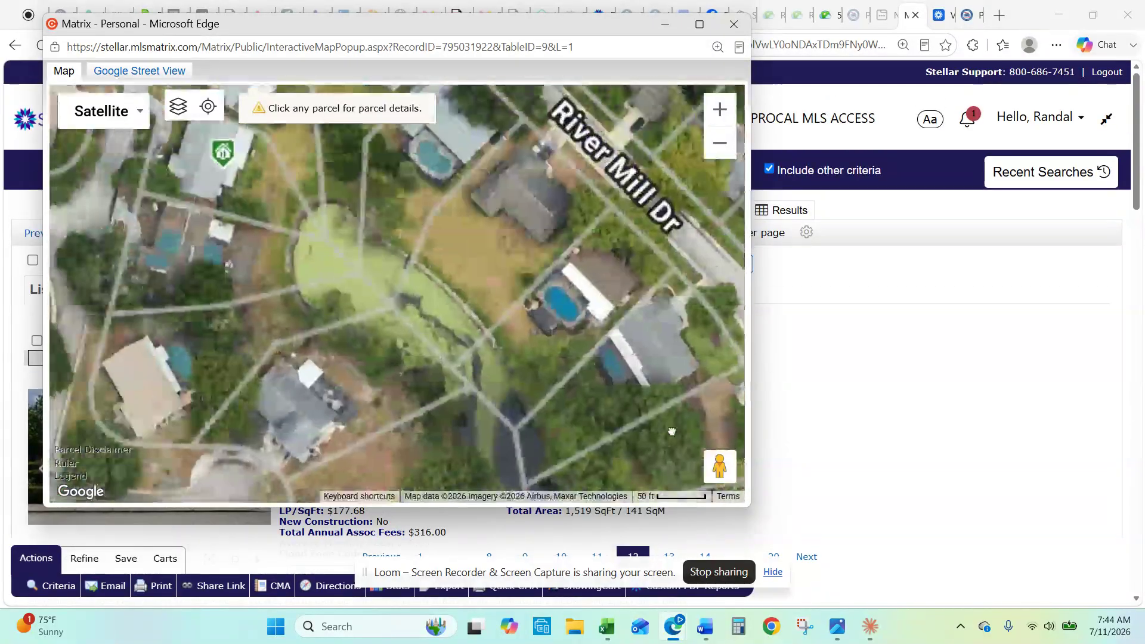
pyautogui.click(733, 24)
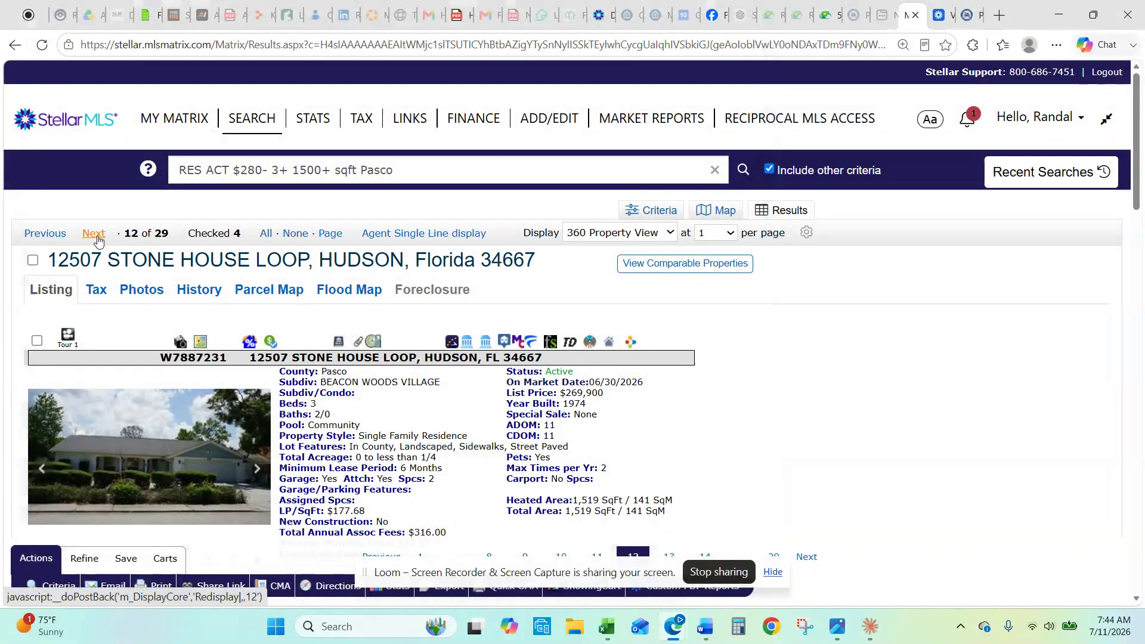
pyautogui.click(94, 233)
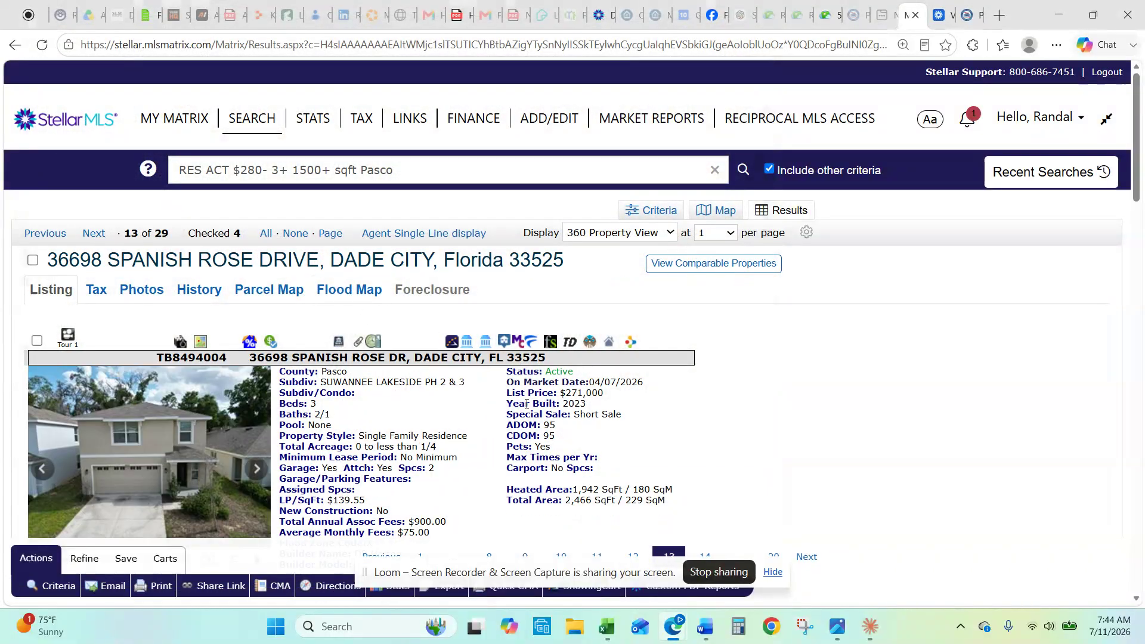
# Step: View the Spanish Rose Drive photo full size, then close it
pyautogui.scroll(-1, 523, 415)
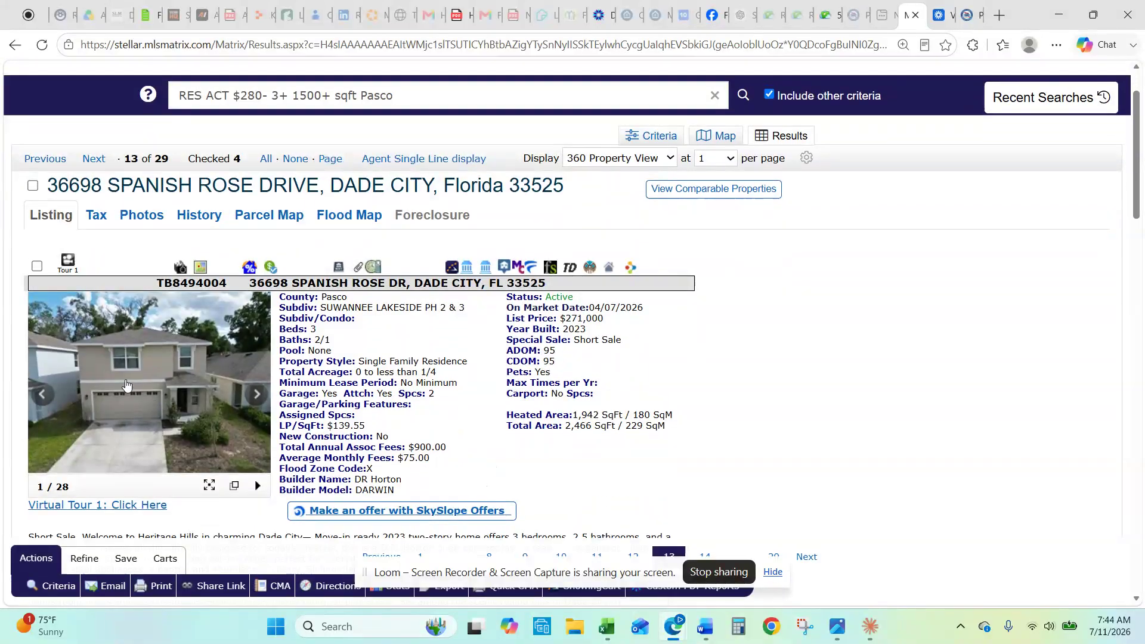
pyautogui.click(126, 385)
pyautogui.click(888, 102)
pyautogui.click(93, 159)
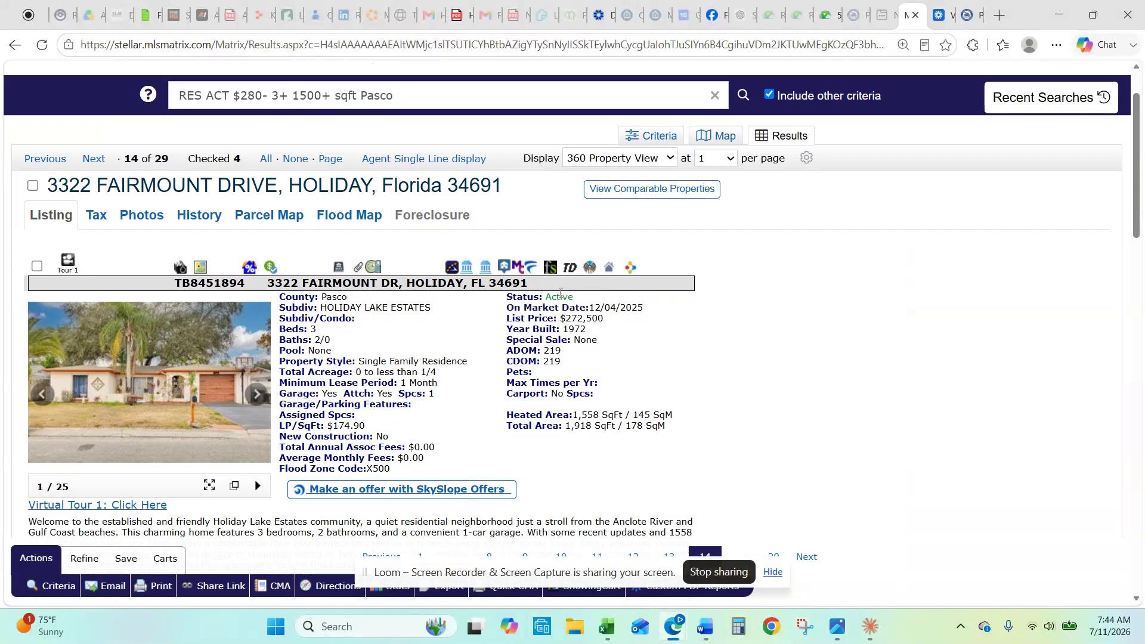
pyautogui.scroll(-1, 517, 332)
pyautogui.scroll(-1, 528, 300)
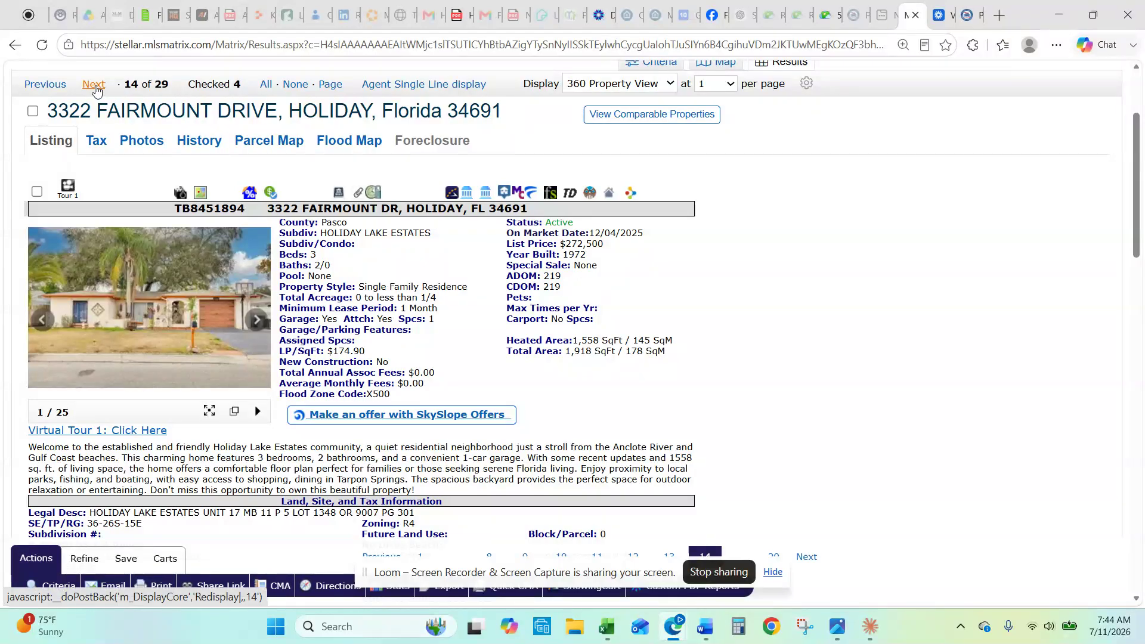
pyautogui.click(93, 85)
pyautogui.scroll(-1, 411, 409)
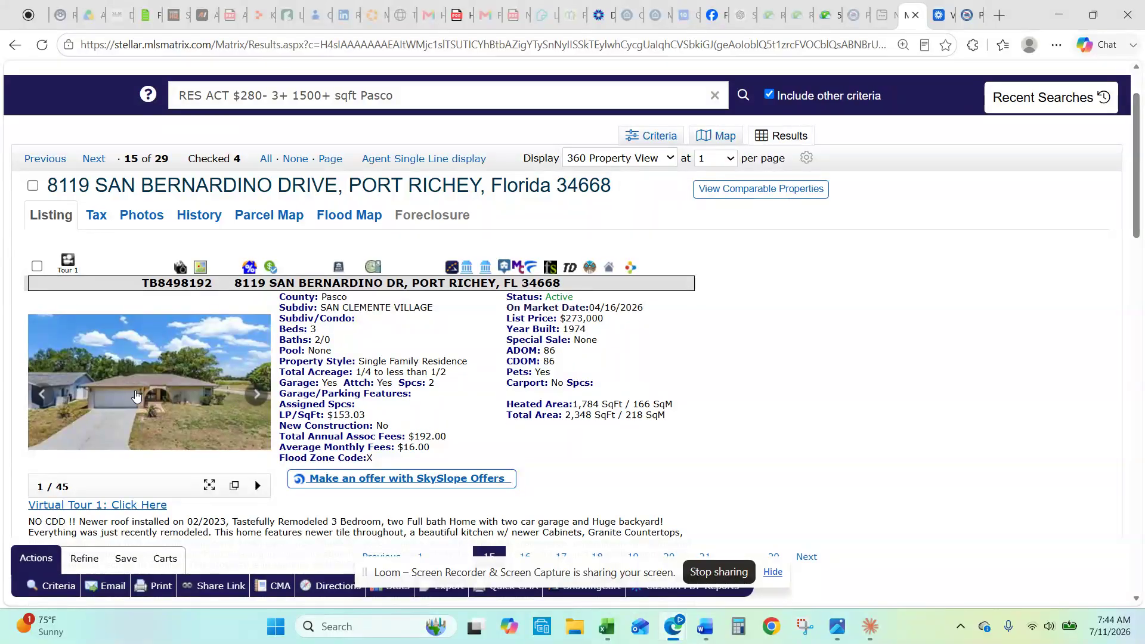
pyautogui.click(136, 396)
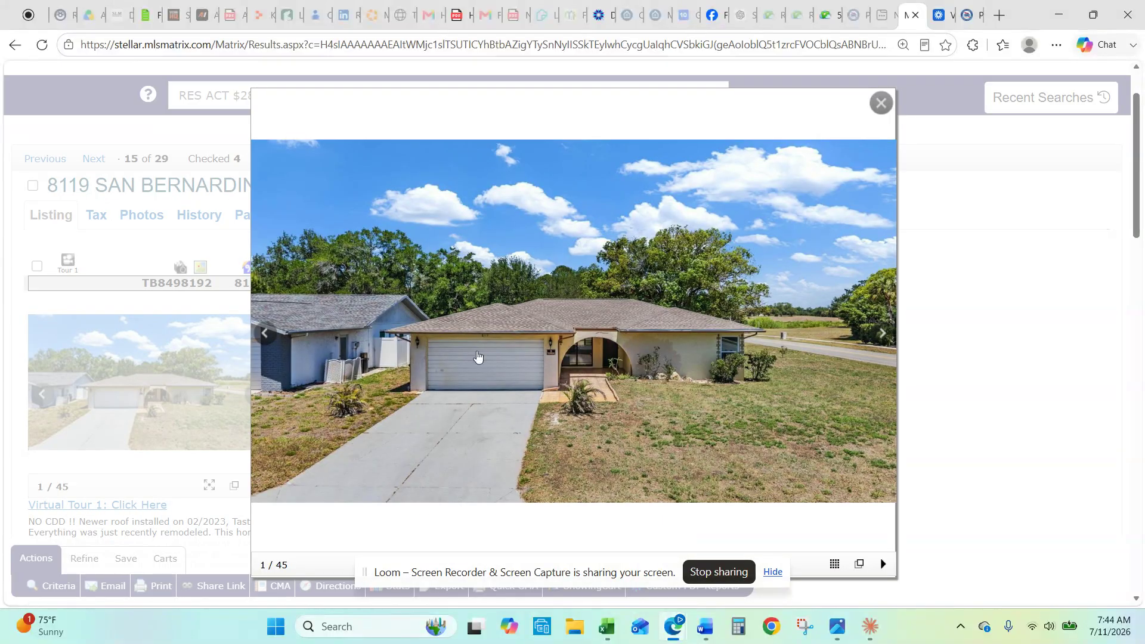
pyautogui.click(884, 346)
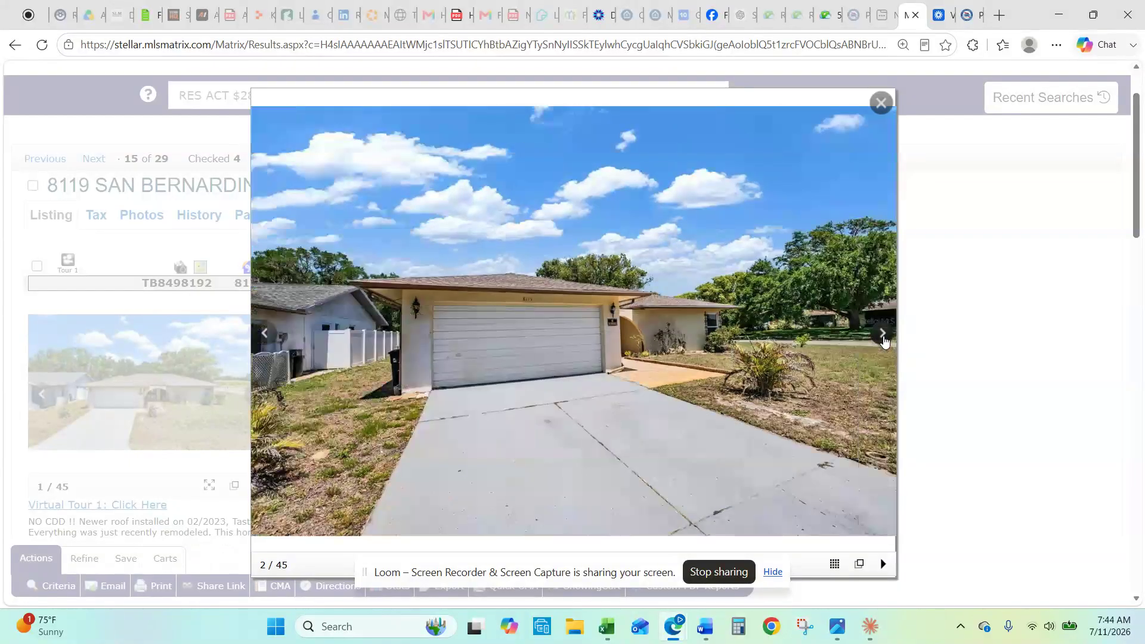
pyautogui.click(884, 340)
pyautogui.click(884, 340)
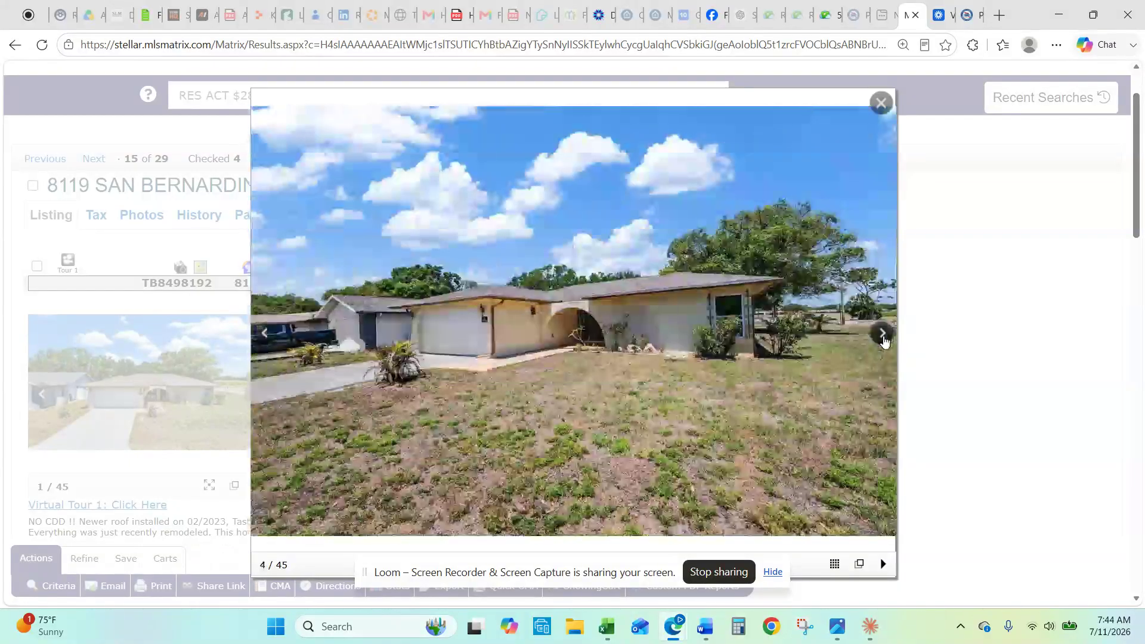
pyautogui.click(884, 340)
pyautogui.click(884, 340)
pyautogui.click(884, 340)
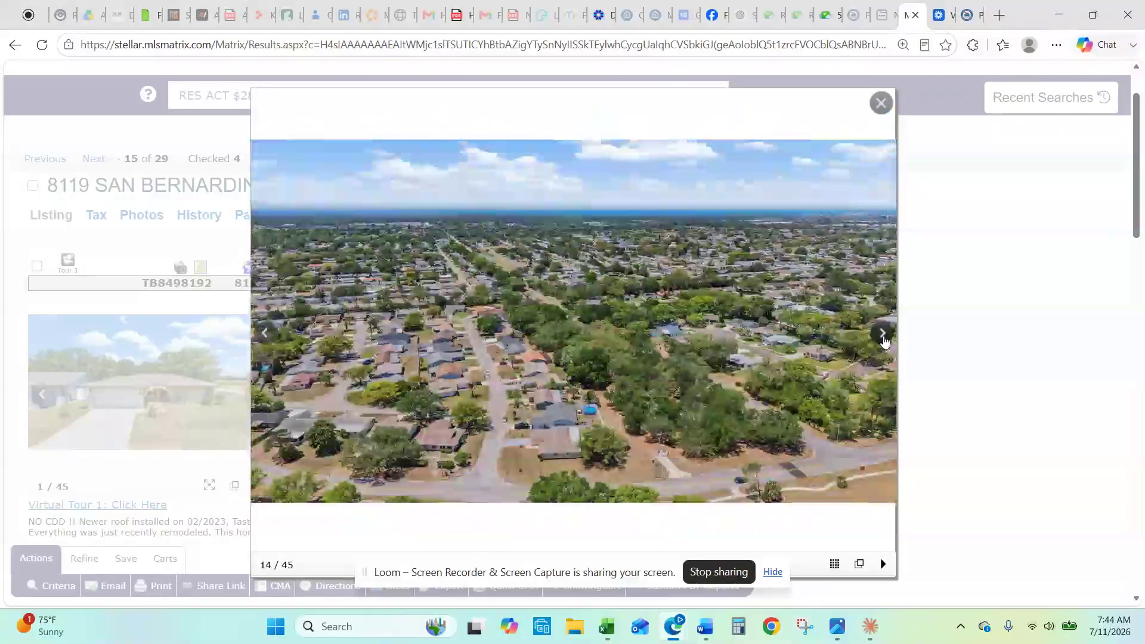
# Step: Page through the interior, bathroom, sunroom and kitchen photos, then close the gallery
pyautogui.click(884, 339)
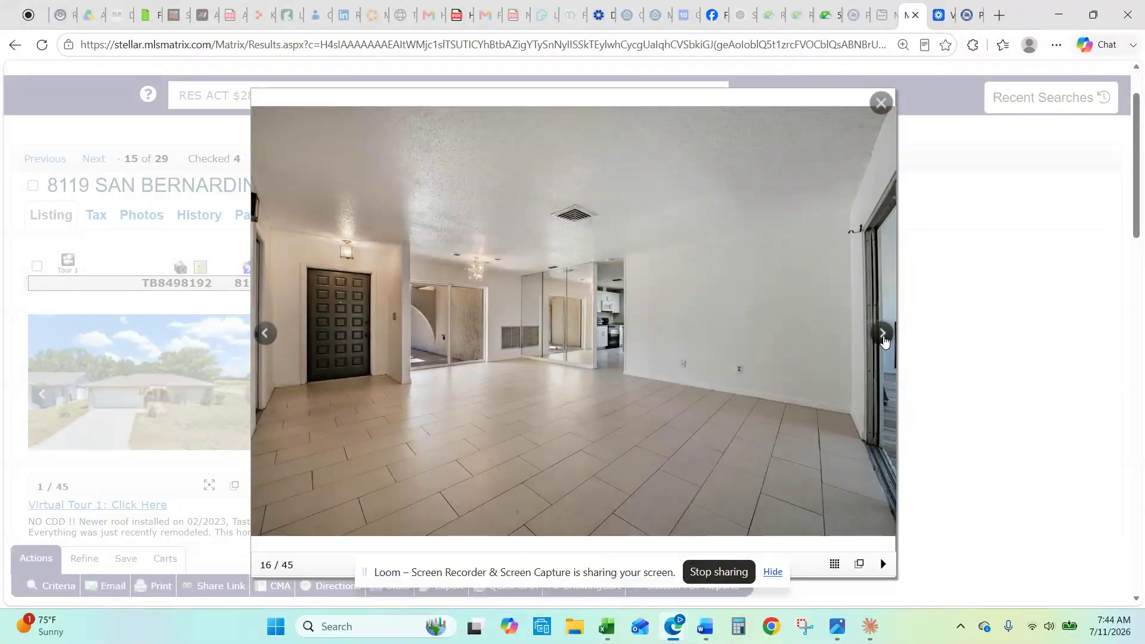
pyautogui.click(884, 340)
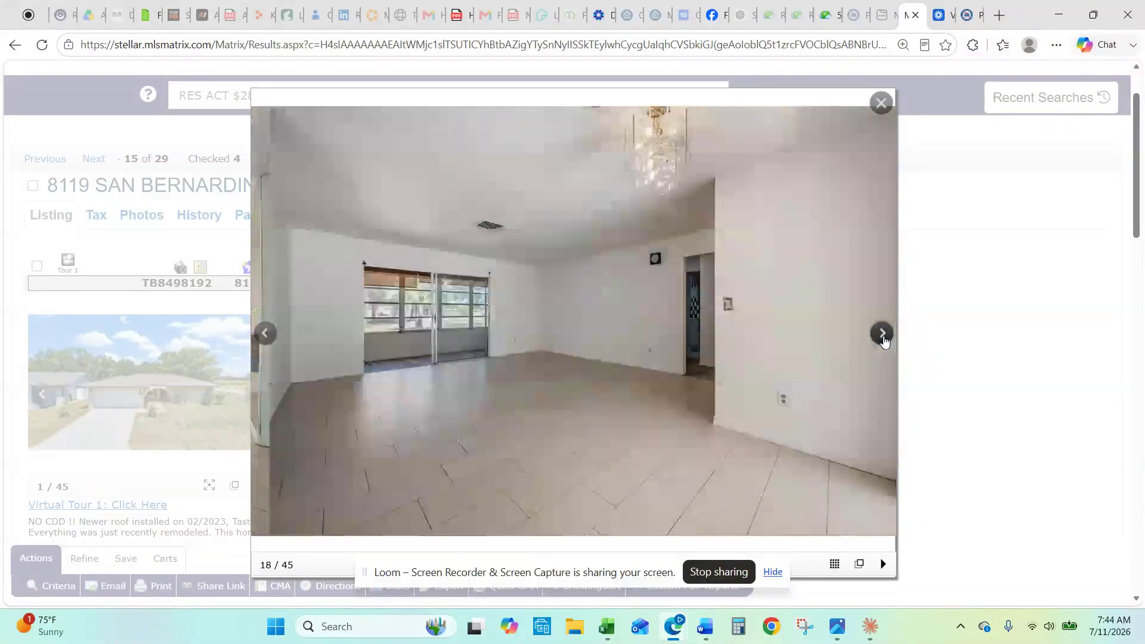
pyautogui.click(884, 340)
pyautogui.click(884, 340)
pyautogui.click(883, 340)
pyautogui.click(884, 340)
pyautogui.click(884, 340)
pyautogui.click(884, 340)
pyautogui.click(884, 340)
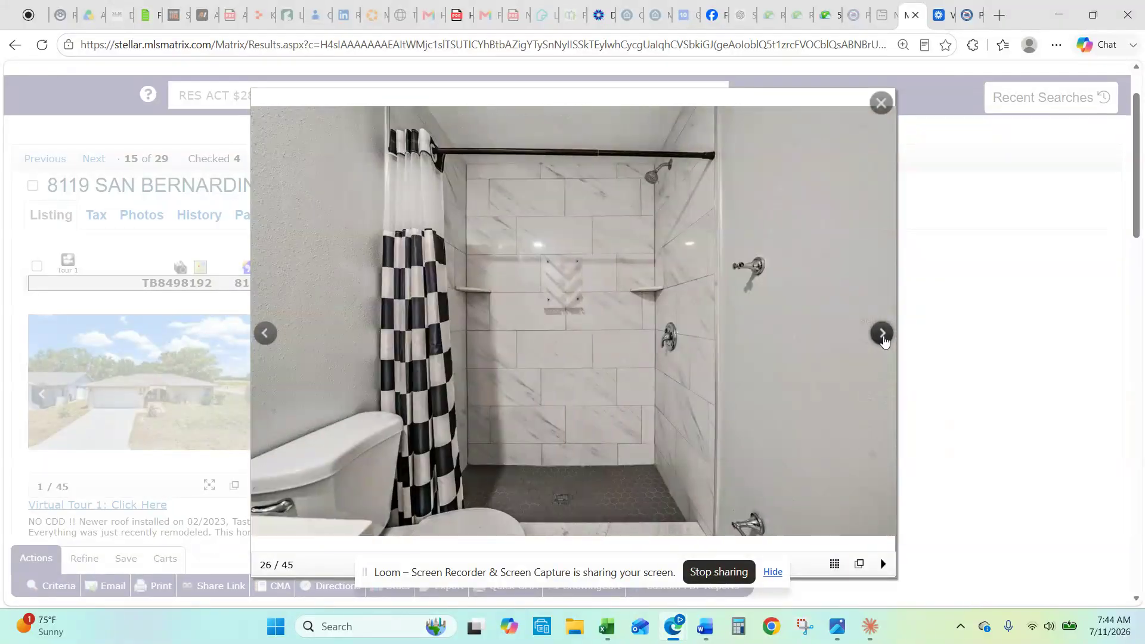
pyautogui.click(884, 340)
pyautogui.click(883, 340)
pyautogui.click(884, 340)
pyautogui.click(884, 340)
pyautogui.click(884, 340)
pyautogui.click(884, 340)
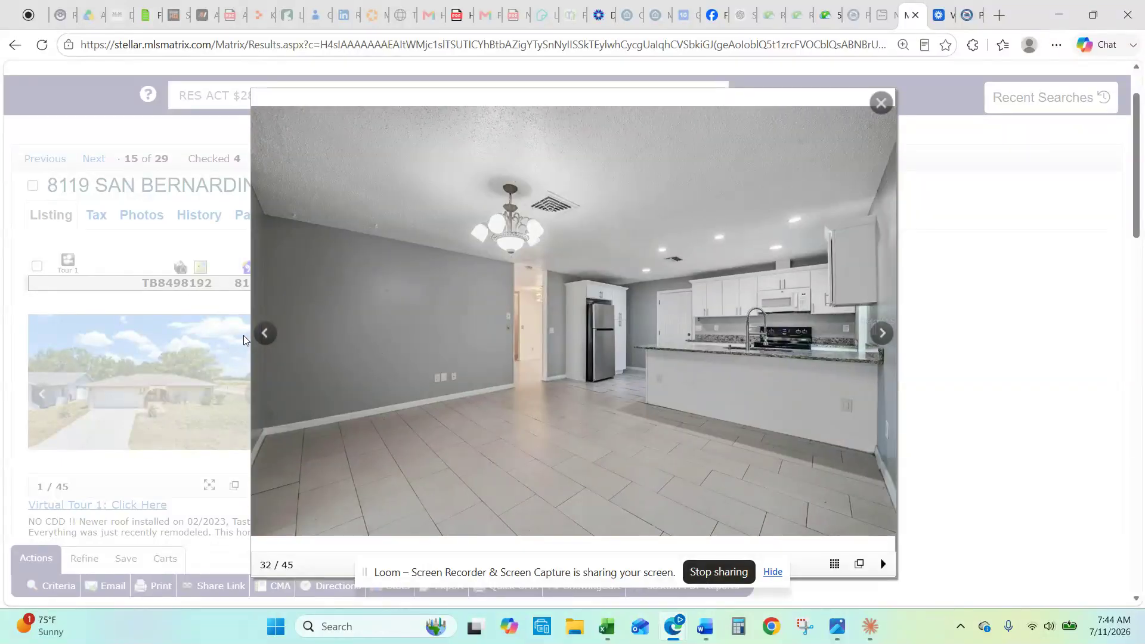
pyautogui.click(264, 333)
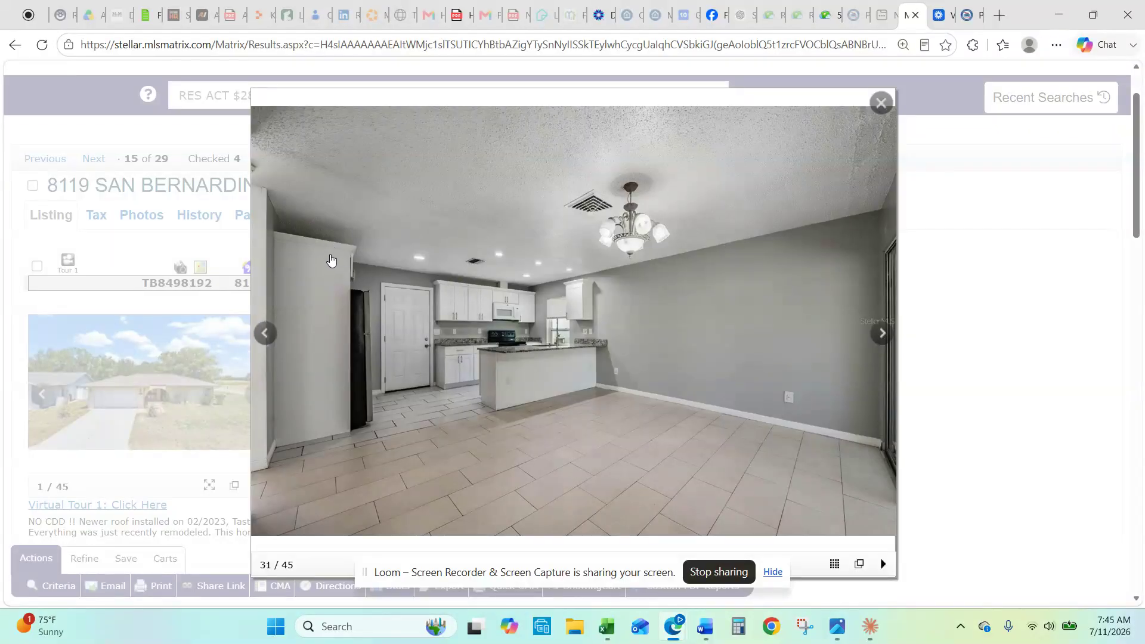
pyautogui.click(882, 105)
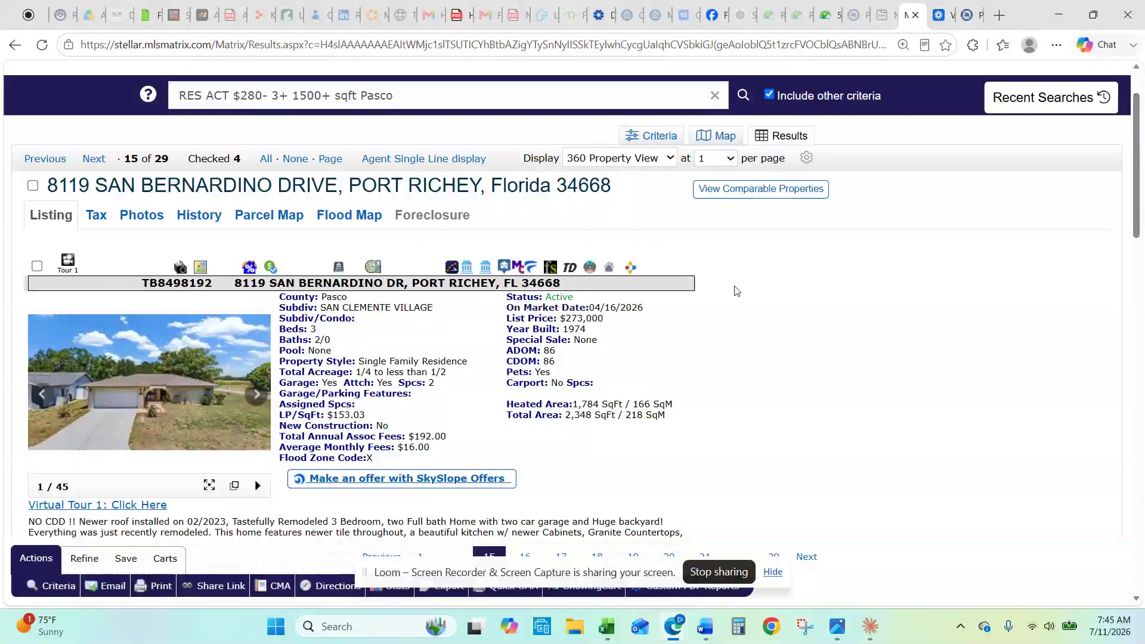
pyautogui.scroll(-3, 757, 357)
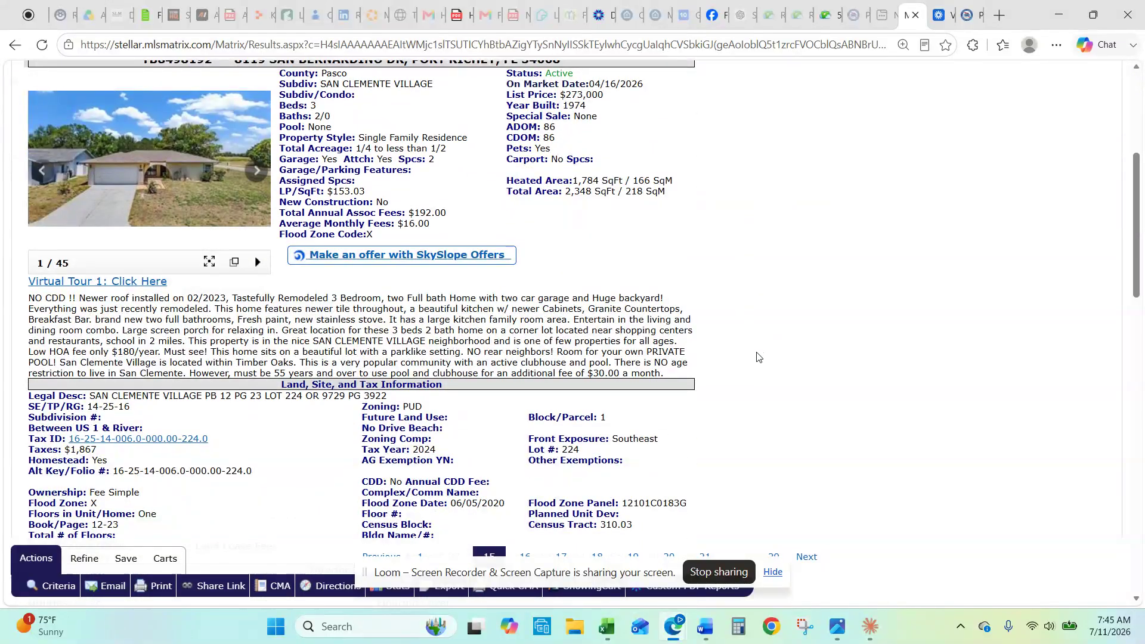
pyautogui.scroll(4, 355, 396)
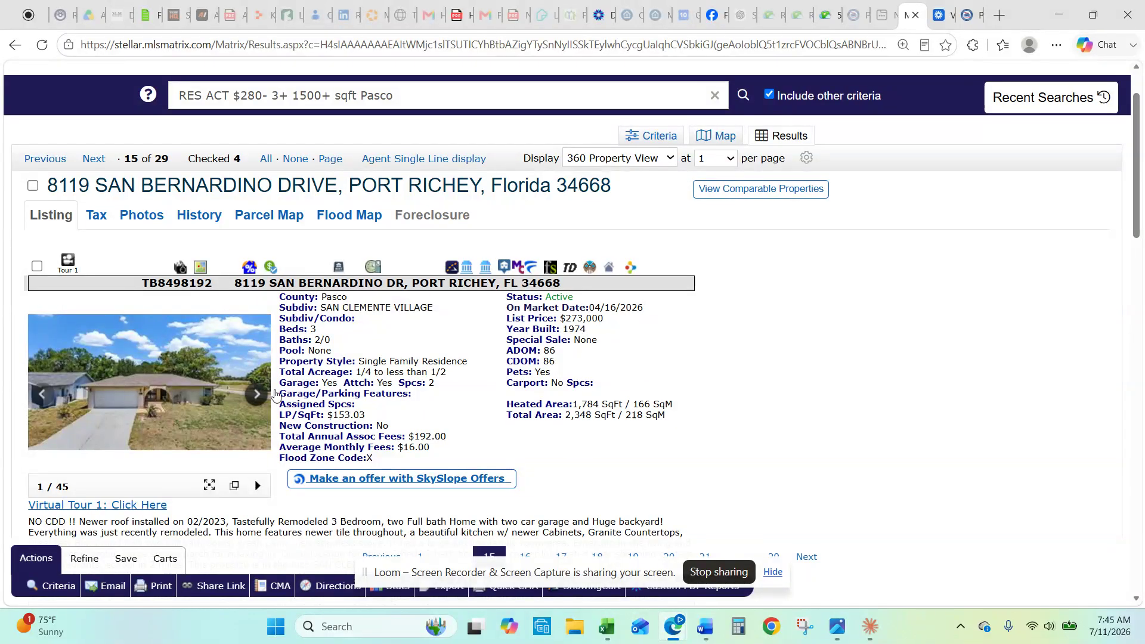
pyautogui.scroll(-3, 232, 451)
pyautogui.scroll(1, 232, 450)
pyautogui.scroll(-1, 232, 451)
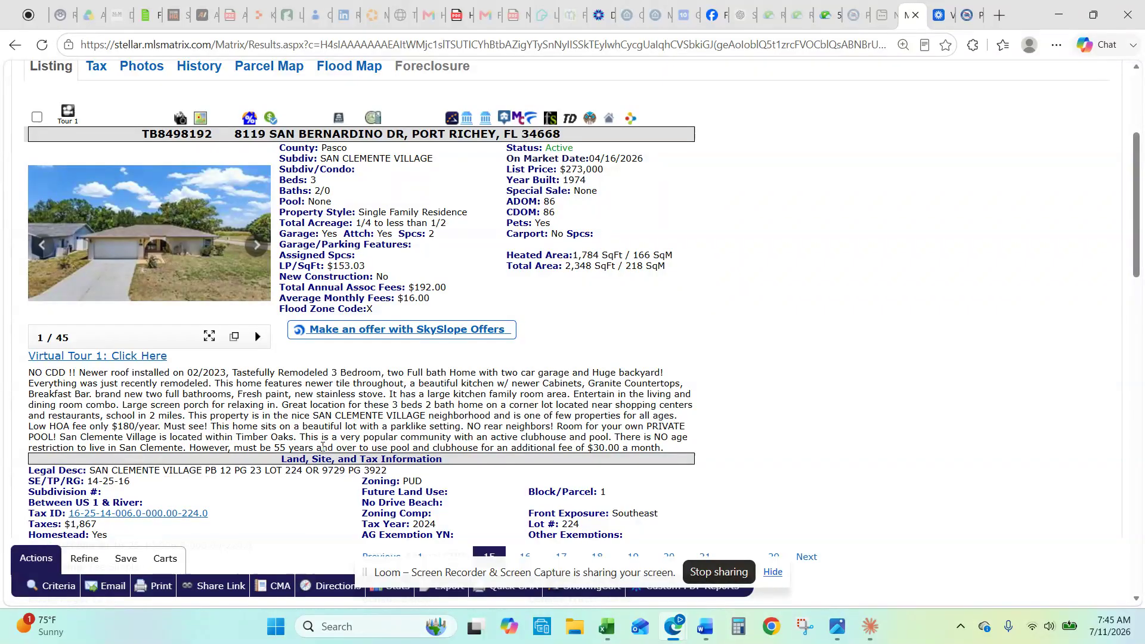
pyautogui.scroll(-2, 734, 449)
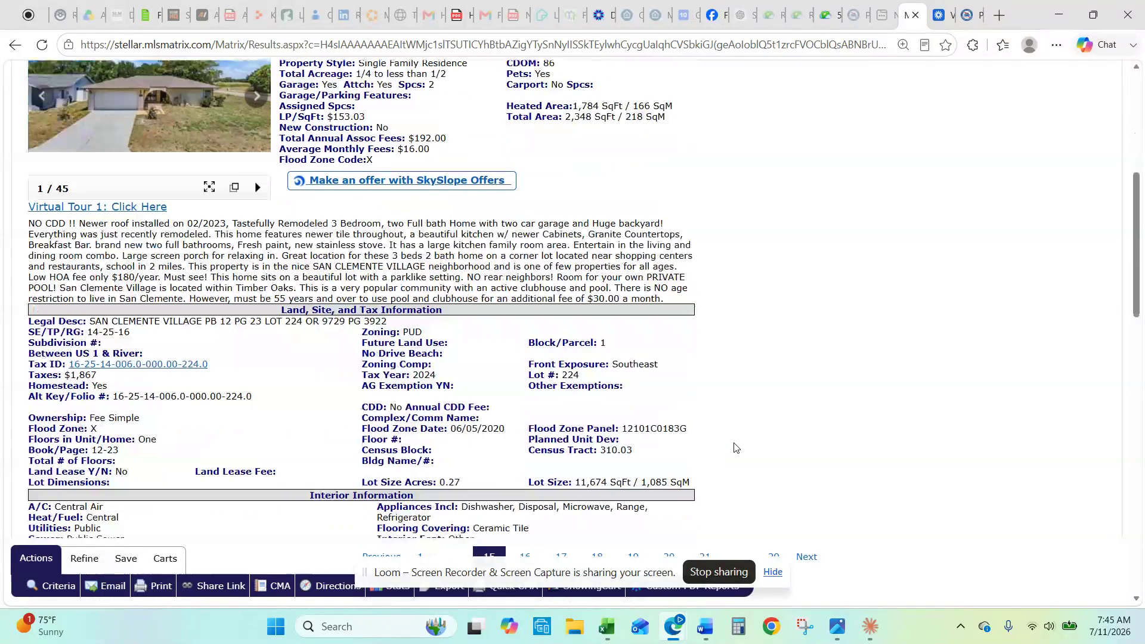
pyautogui.scroll(2, 734, 447)
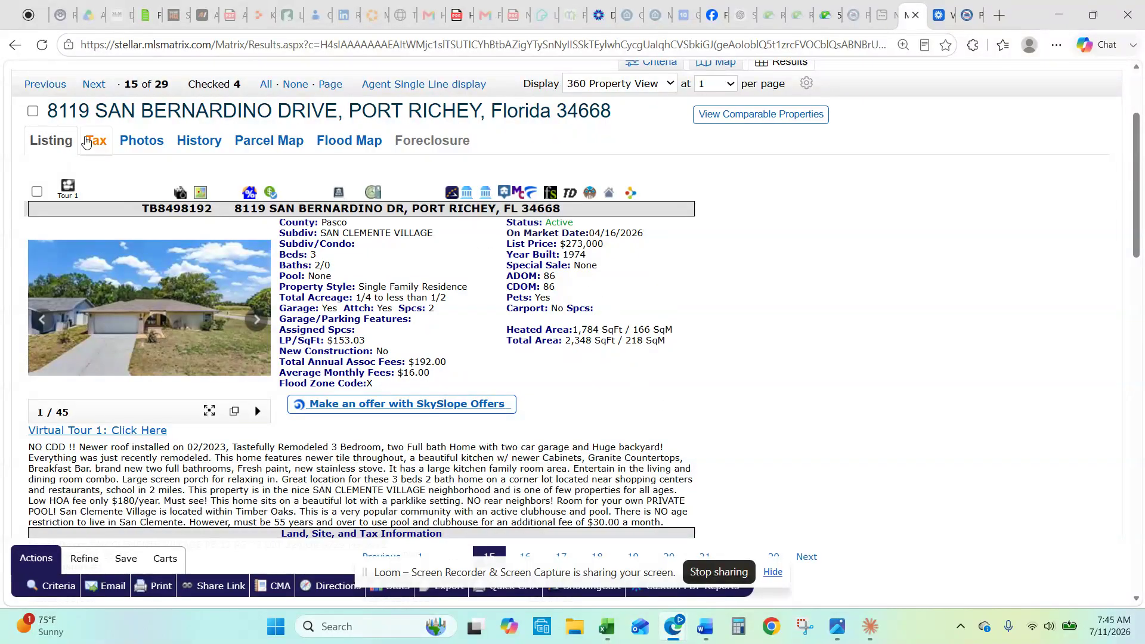
pyautogui.click(32, 113)
pyautogui.click(94, 84)
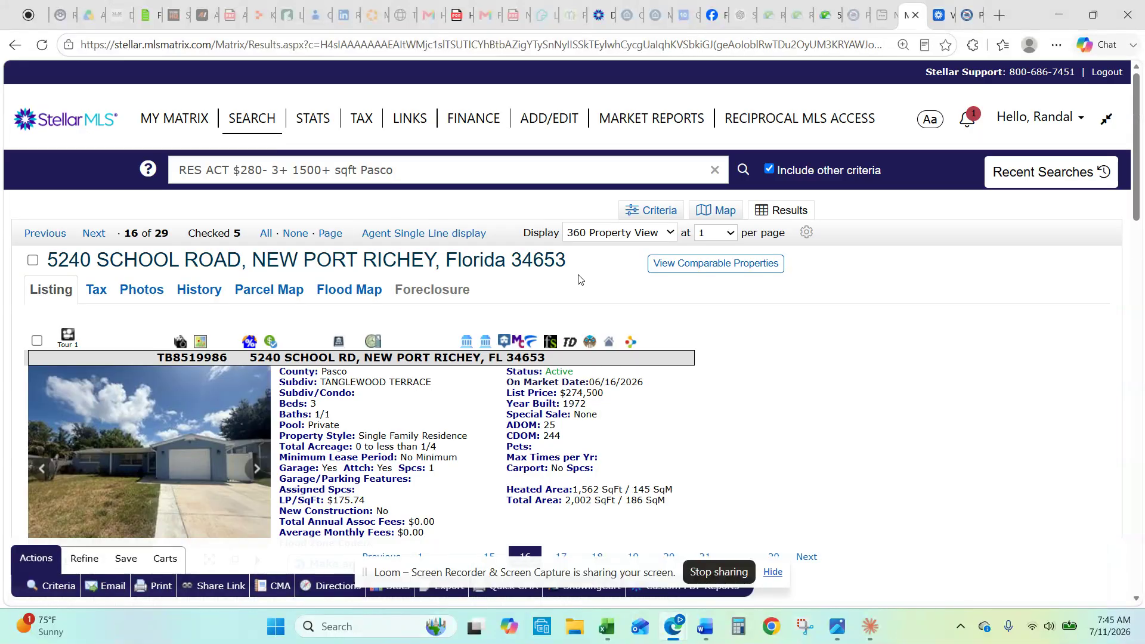
pyautogui.scroll(-2, 634, 370)
pyautogui.scroll(1, 634, 374)
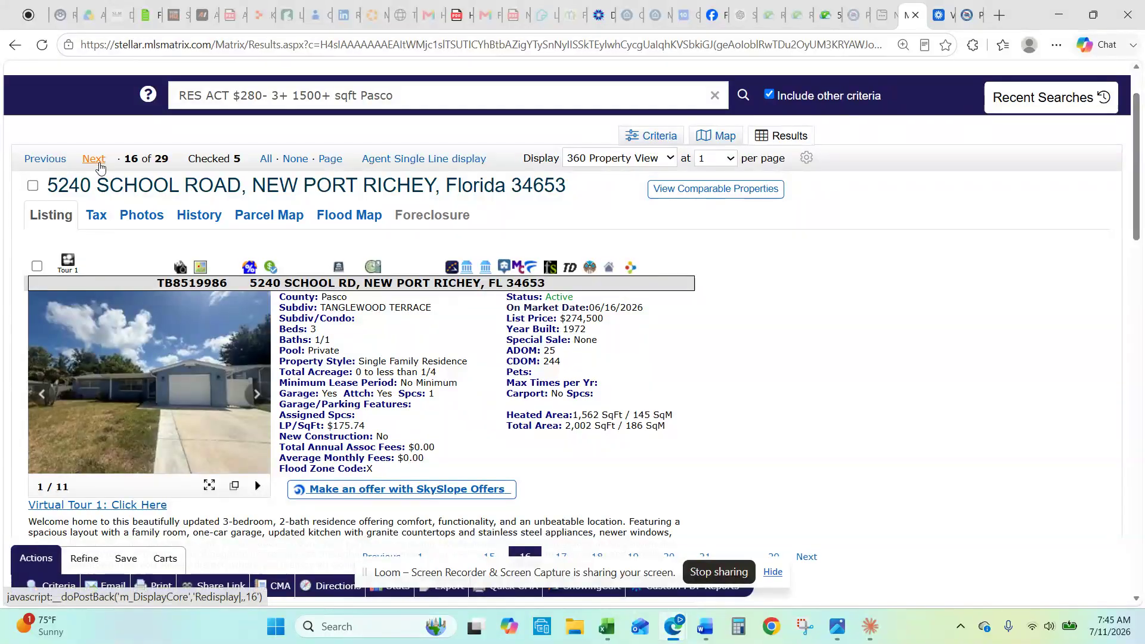
pyautogui.click(94, 158)
pyautogui.scroll(-2, 242, 368)
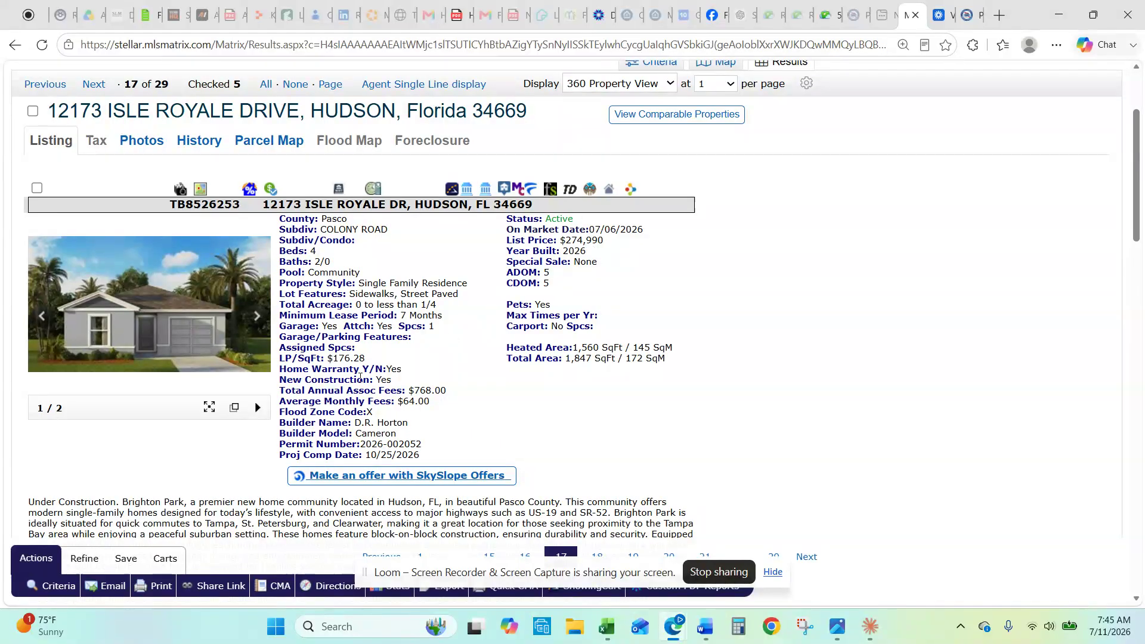
pyautogui.scroll(-1, 354, 374)
pyautogui.scroll(1, 360, 379)
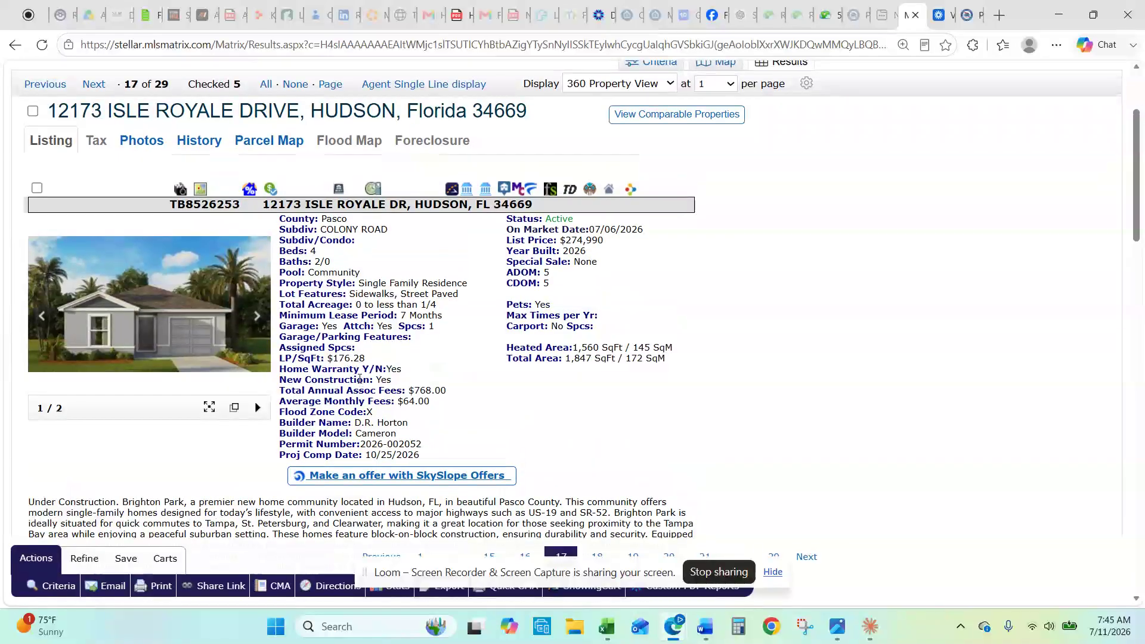
# Step: View the two Isle Royale Drive images, including the floor plan, and close the gallery
pyautogui.click(149, 313)
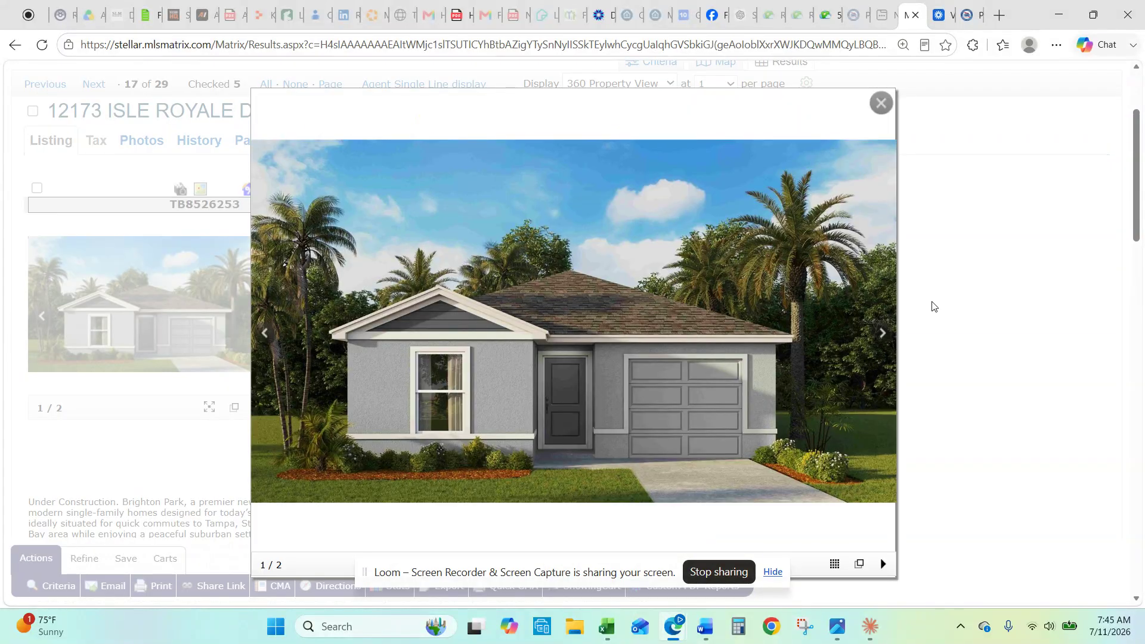
pyautogui.click(883, 334)
pyautogui.click(882, 333)
pyautogui.click(882, 332)
pyautogui.click(880, 102)
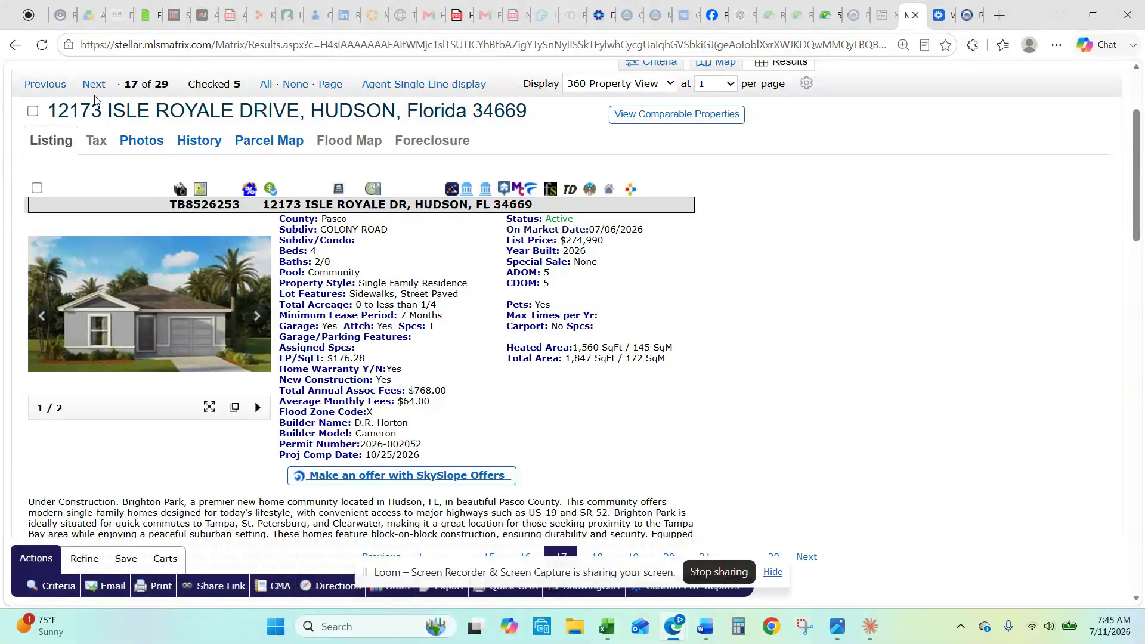
pyautogui.click(93, 85)
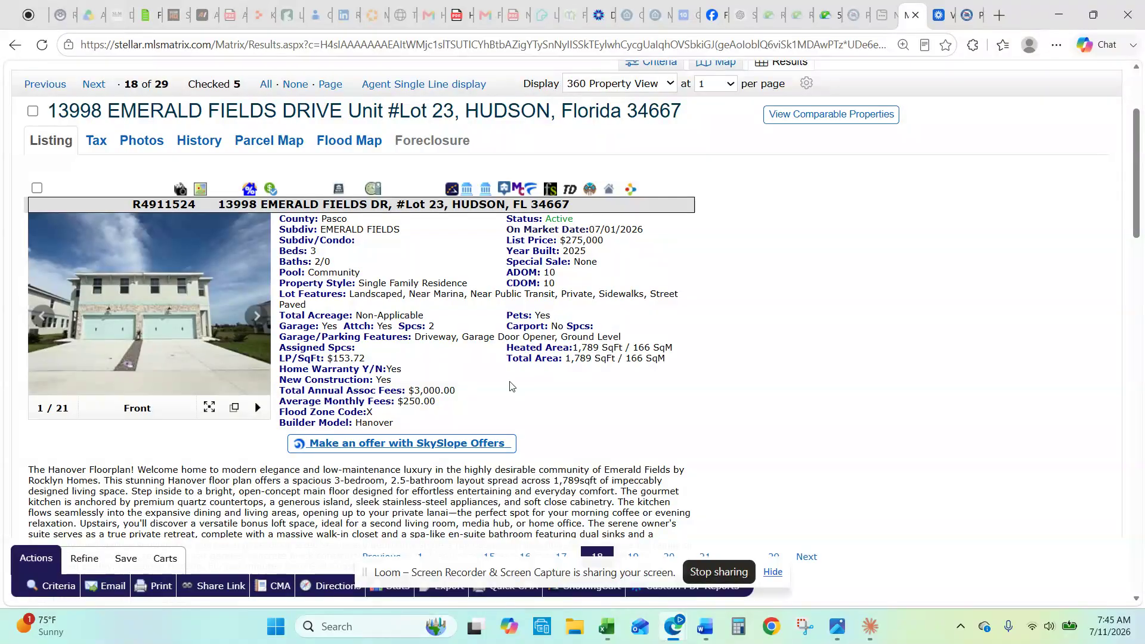
pyautogui.click(125, 324)
pyautogui.click(883, 333)
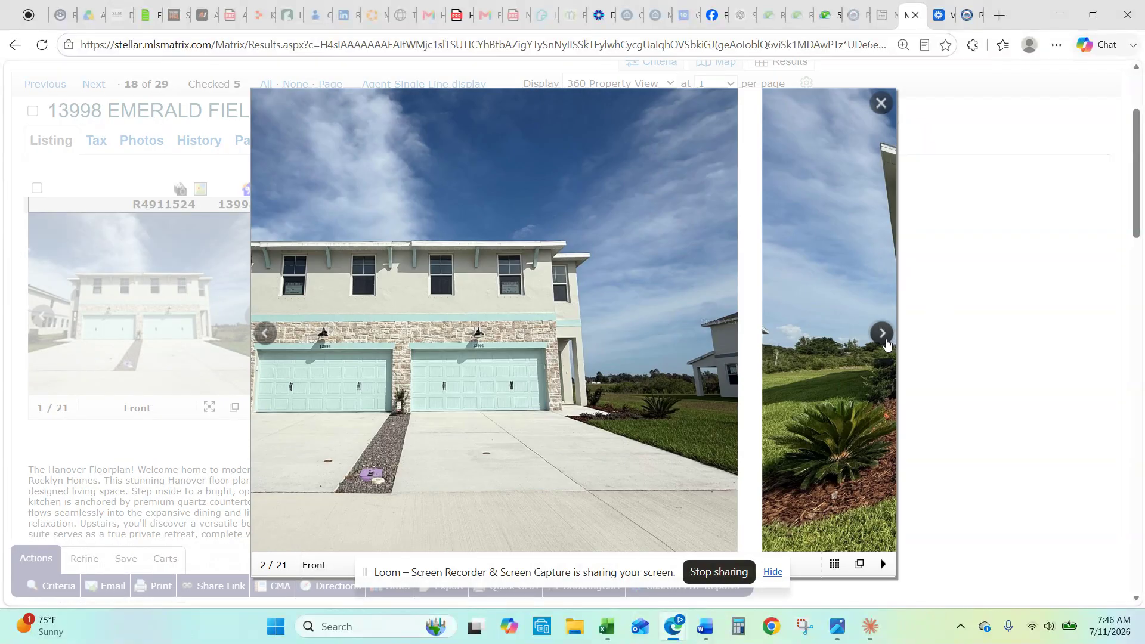
pyautogui.click(883, 333)
pyautogui.click(883, 333)
pyautogui.click(882, 332)
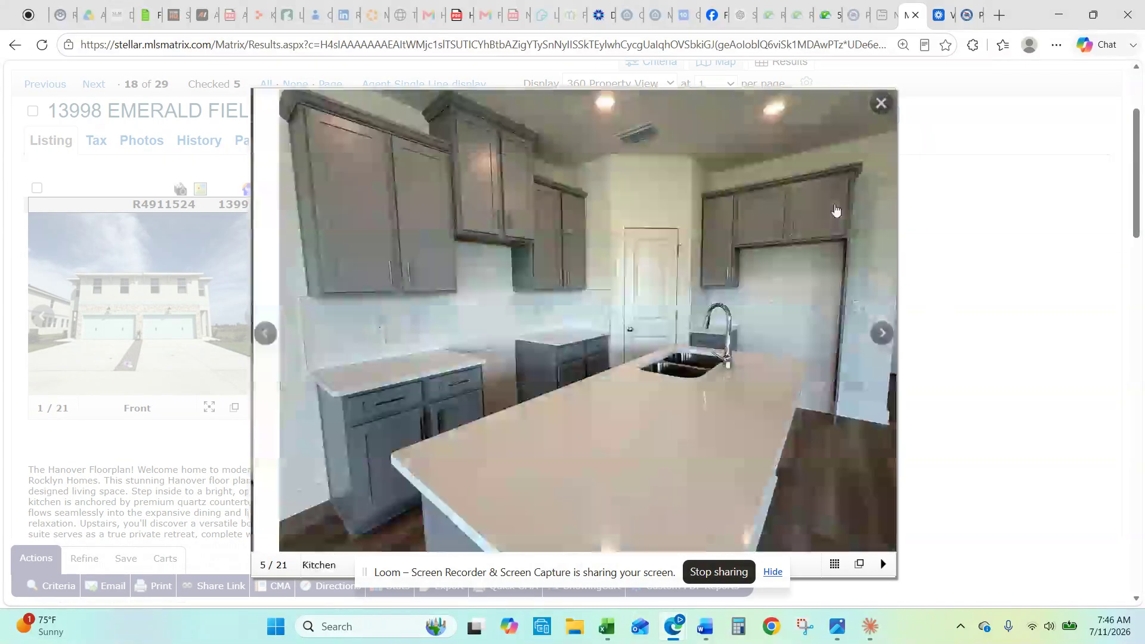
pyautogui.click(880, 105)
pyautogui.scroll(-1, 463, 395)
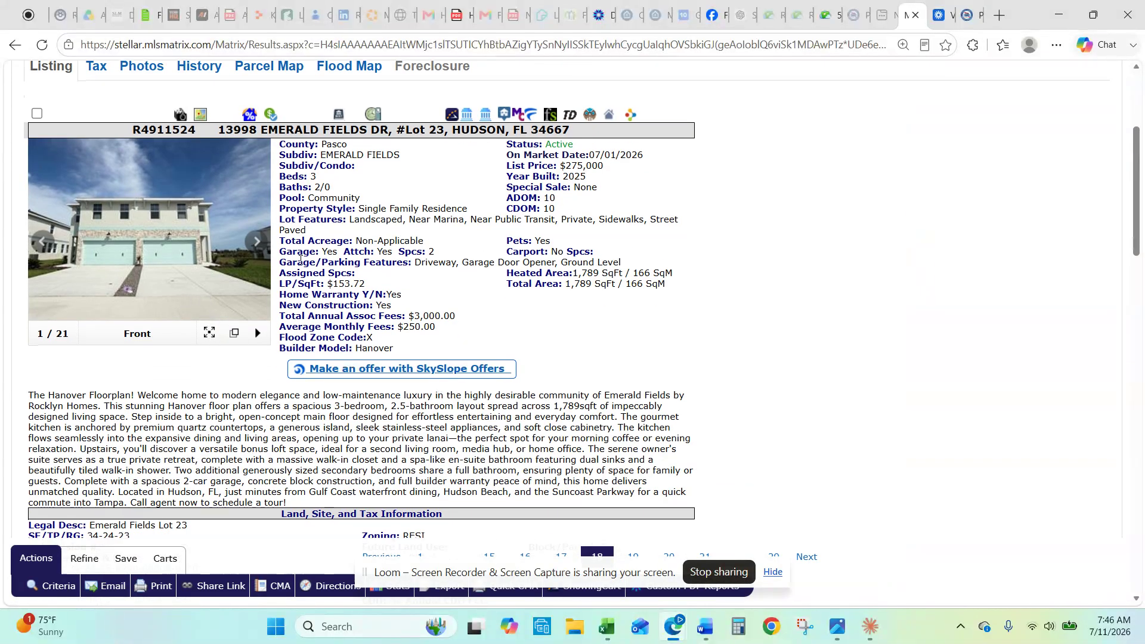
pyautogui.scroll(-1, 379, 317)
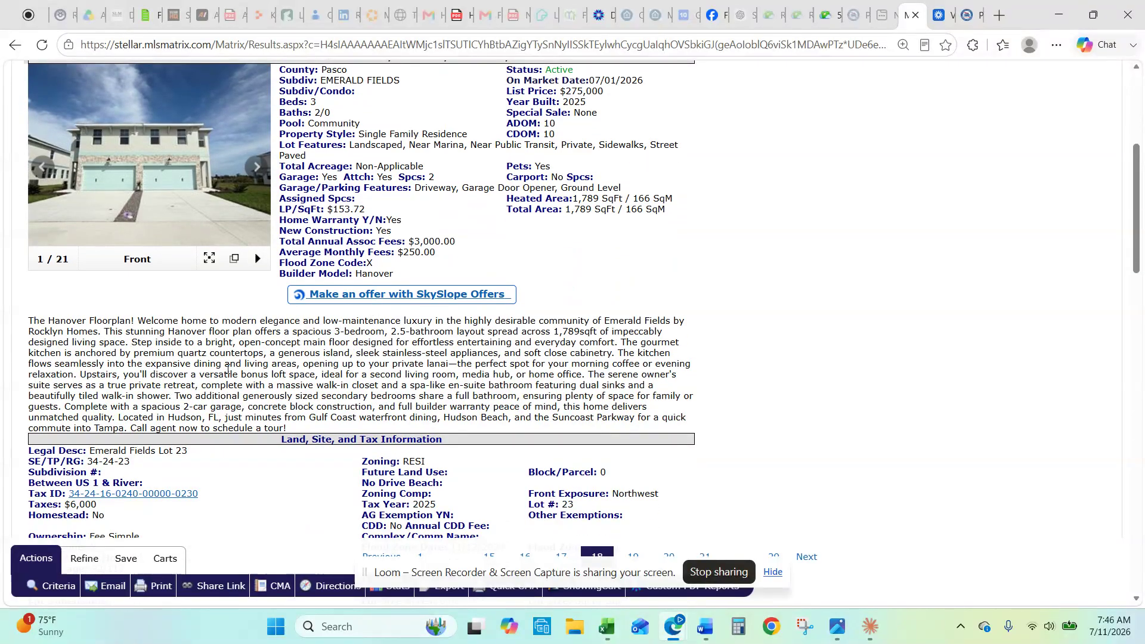
pyautogui.scroll(2, 376, 370)
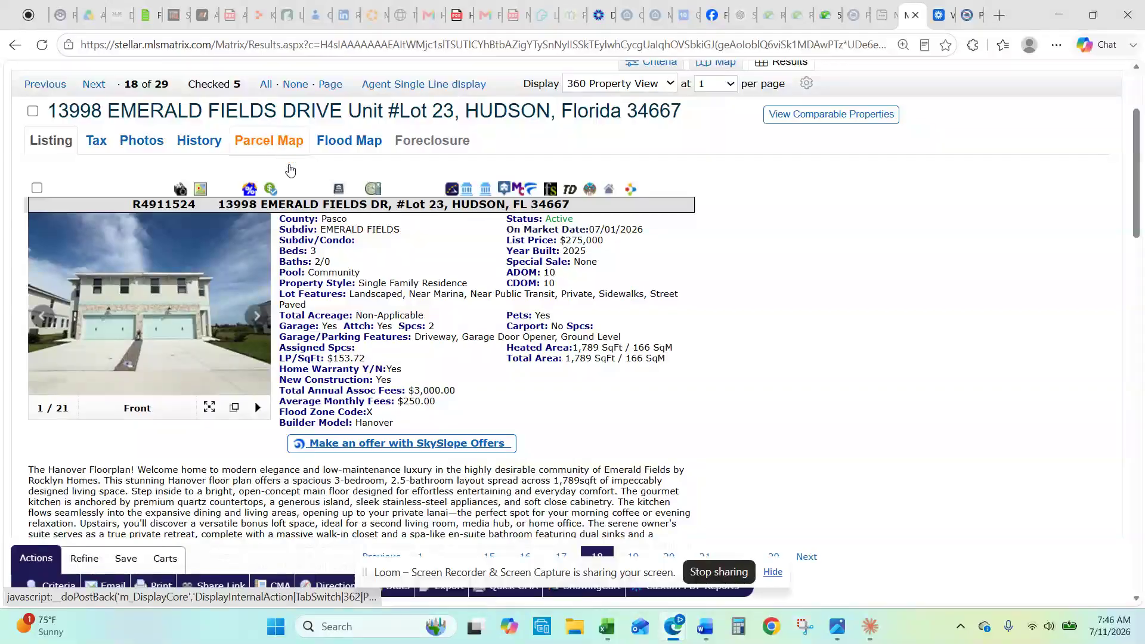
# Step: Open the Emerald Fields Drive location map, zoom and pan the satellite view, then close it
pyautogui.click(199, 190)
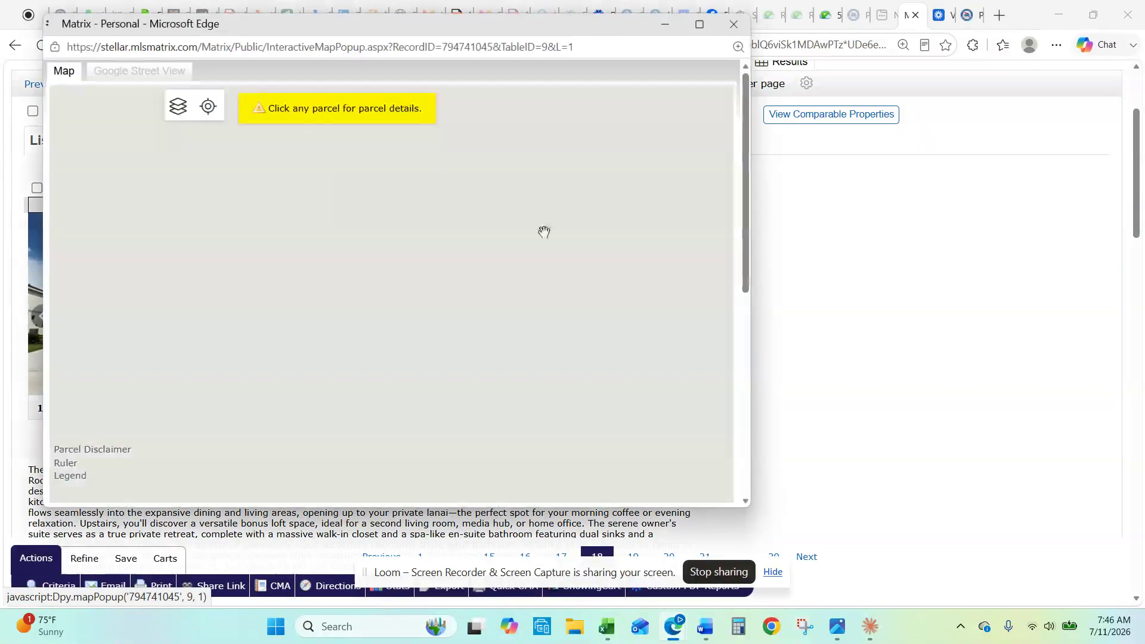
pyautogui.scroll(-2, 569, 323)
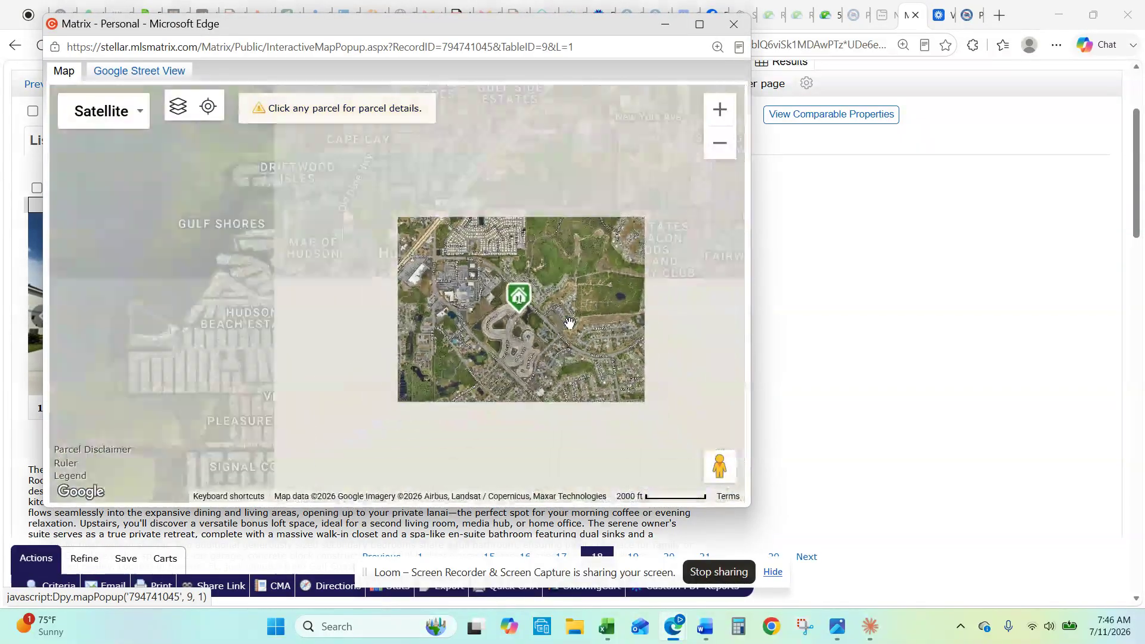
pyautogui.scroll(3, 570, 323)
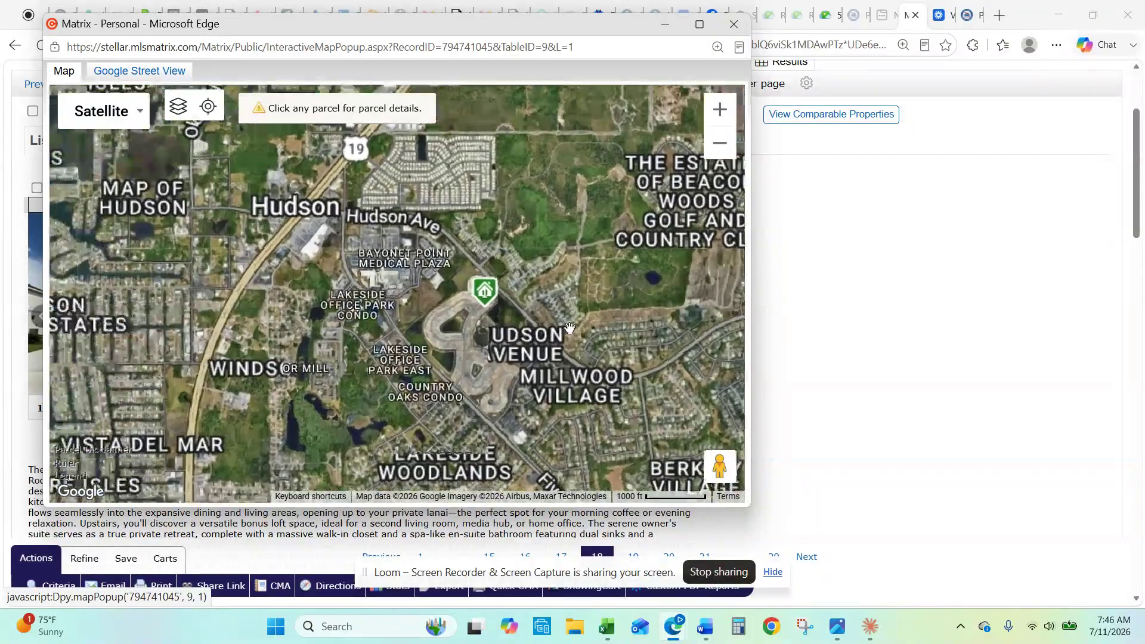
pyautogui.scroll(1, 431, 353)
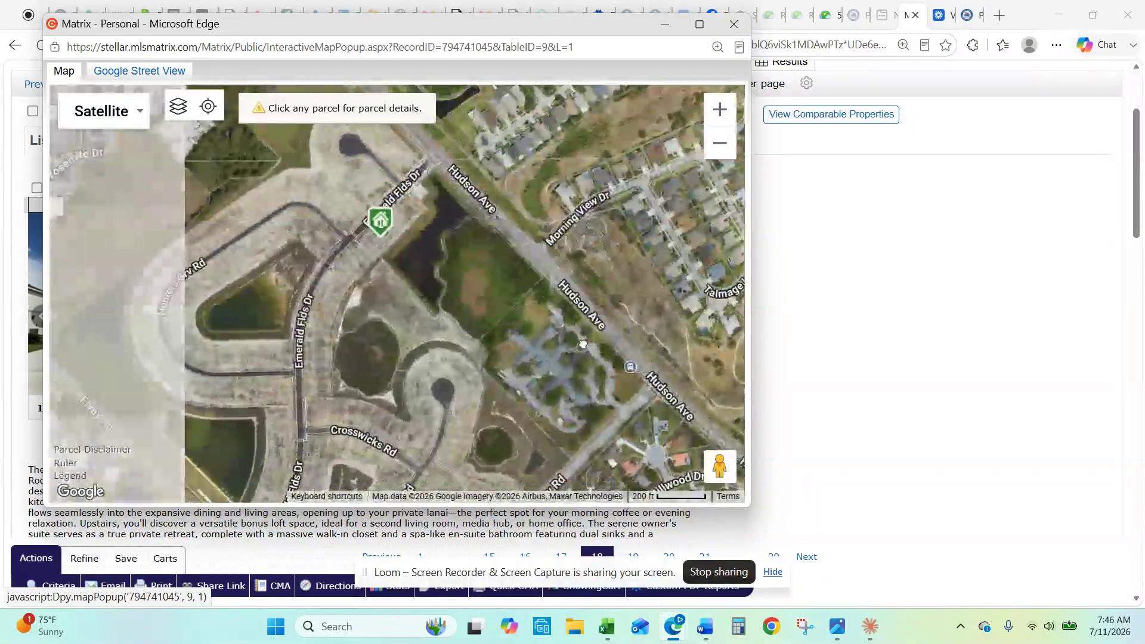
pyautogui.scroll(-2, 609, 402)
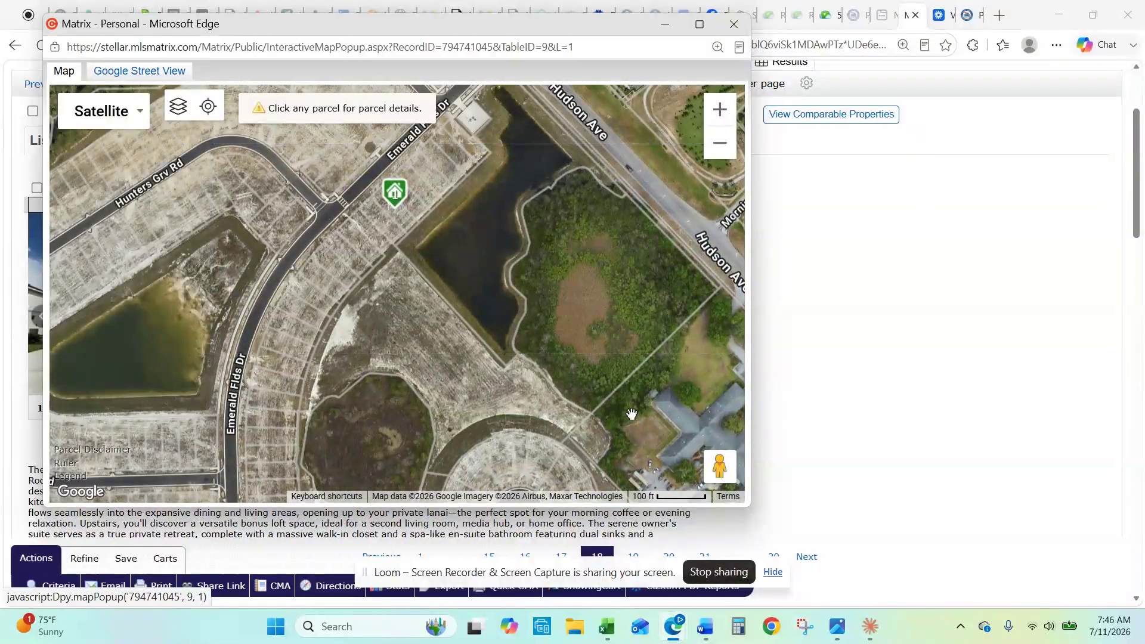
pyautogui.scroll(-2, 622, 374)
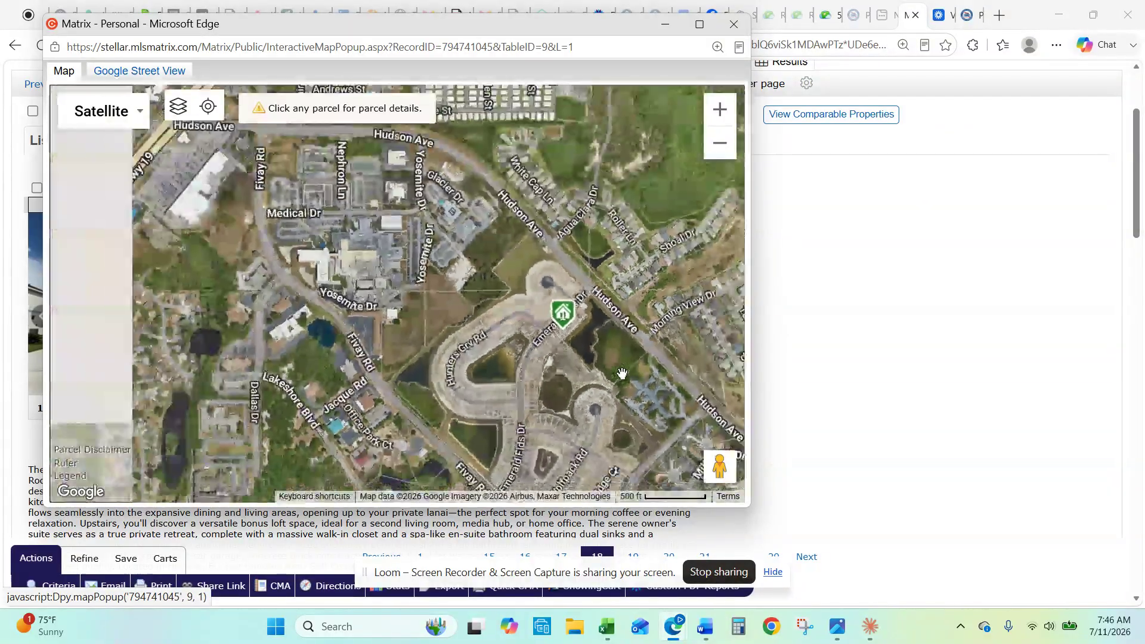
pyautogui.moveTo(594, 412)
pyautogui.mouseDown()
pyautogui.moveTo(614, 332)
pyautogui.moveTo(626, 398)
pyautogui.moveTo(602, 442)
pyautogui.mouseUp()
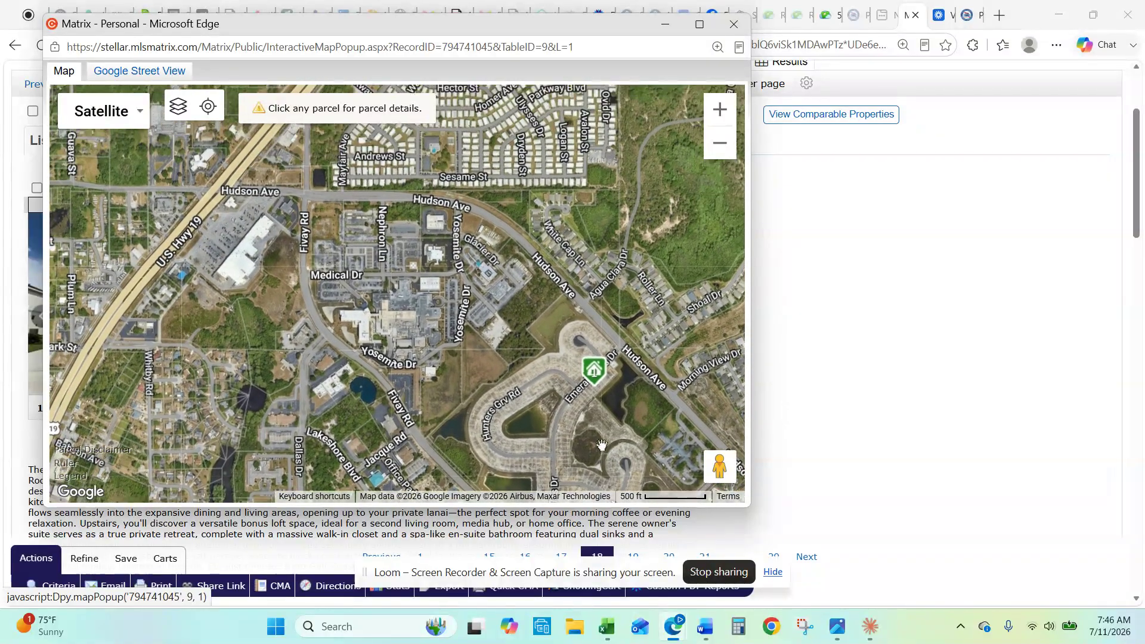
pyautogui.moveTo(587, 380)
pyautogui.click(734, 24)
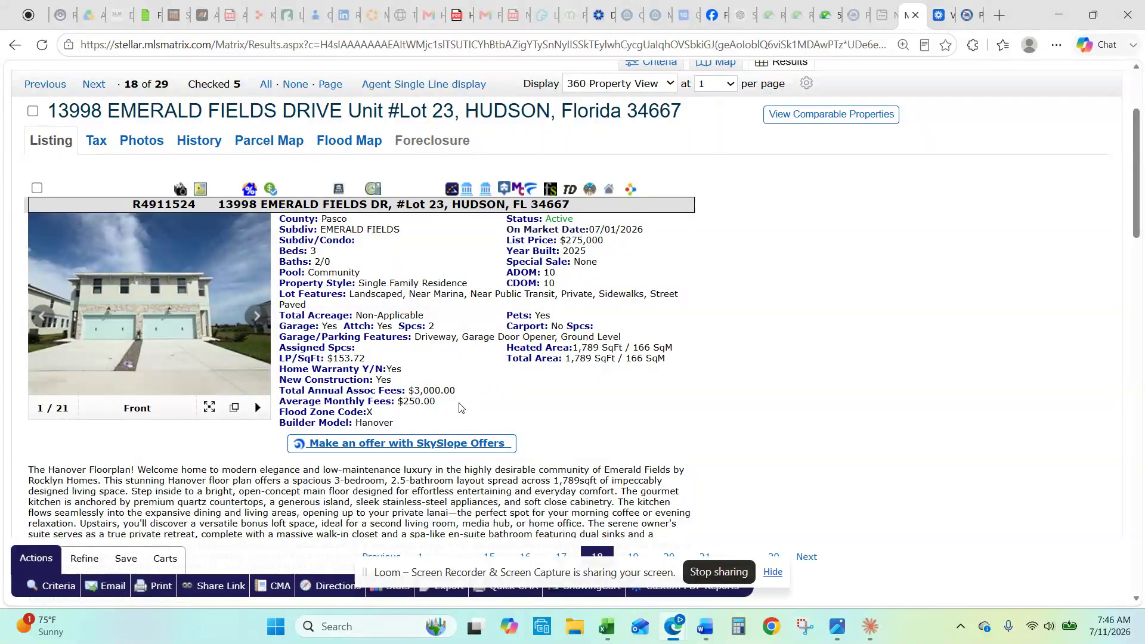
# Step: Page forward through the results from listing 19 to listing 23
pyautogui.click(94, 84)
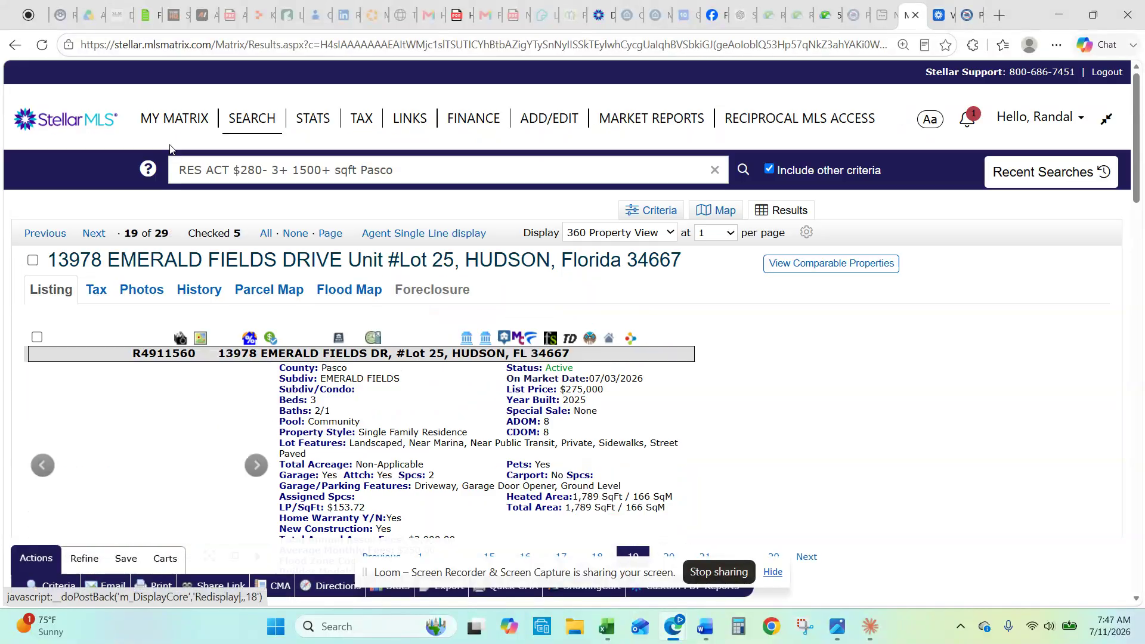
pyautogui.scroll(-1, 169, 173)
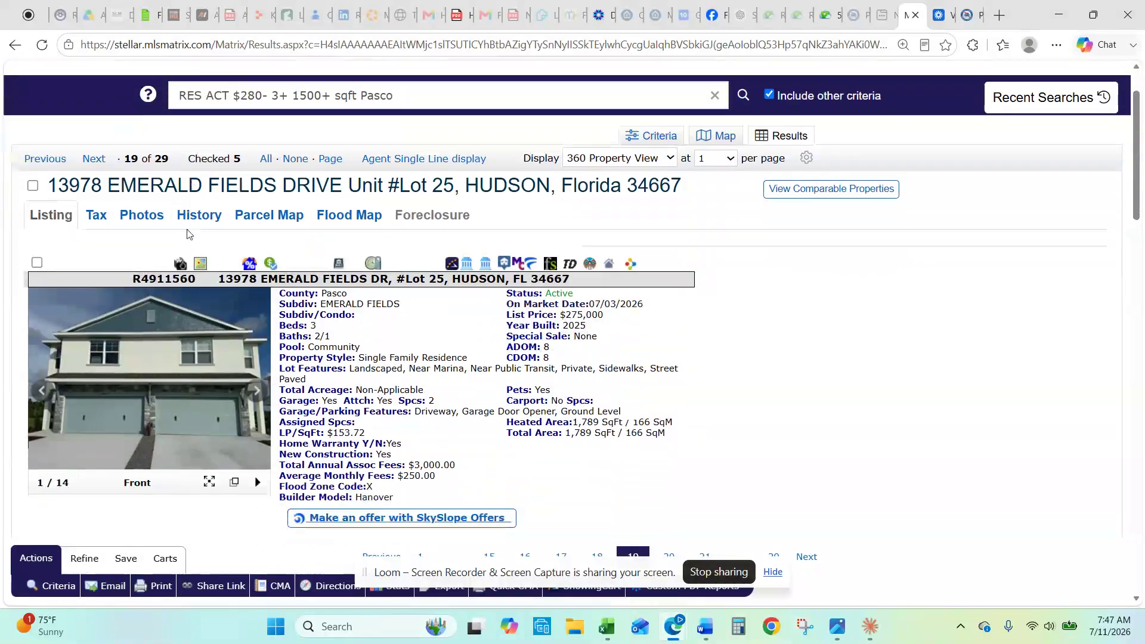
pyautogui.click(93, 160)
pyautogui.scroll(-2, 200, 210)
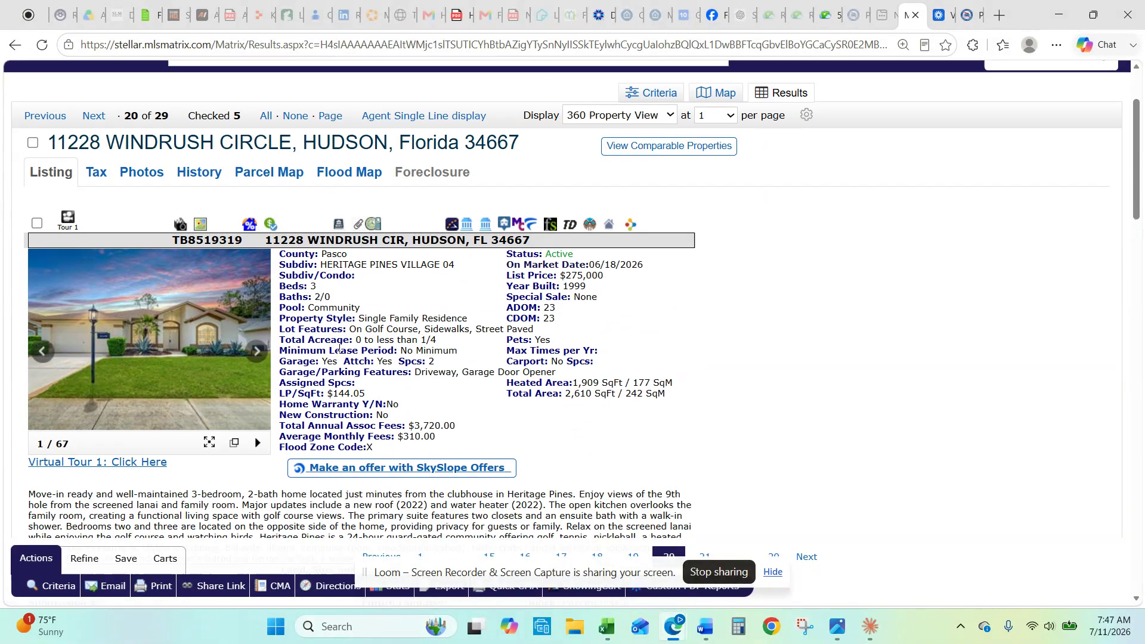
pyautogui.scroll(3, 200, 210)
pyautogui.click(94, 234)
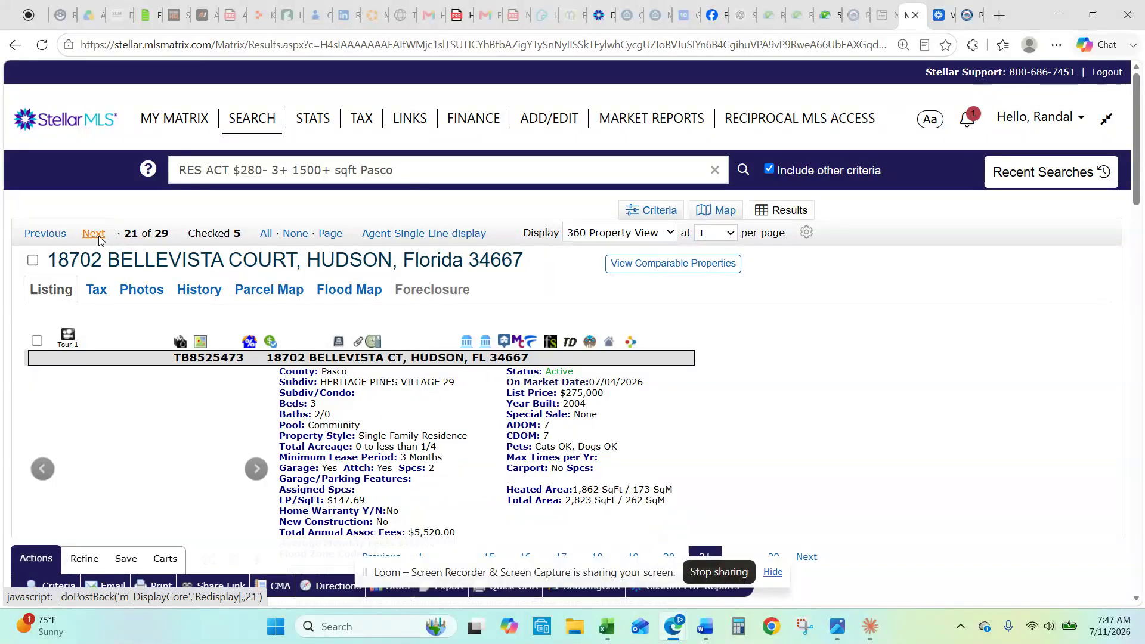
pyautogui.click(94, 234)
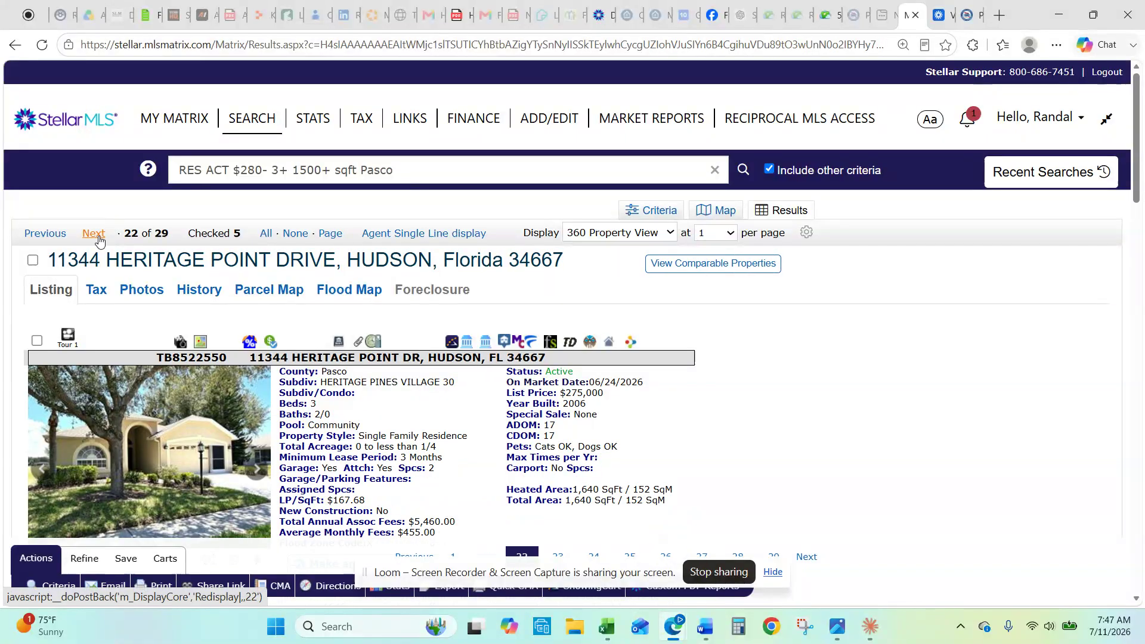
pyautogui.click(94, 233)
pyautogui.scroll(-3, 222, 324)
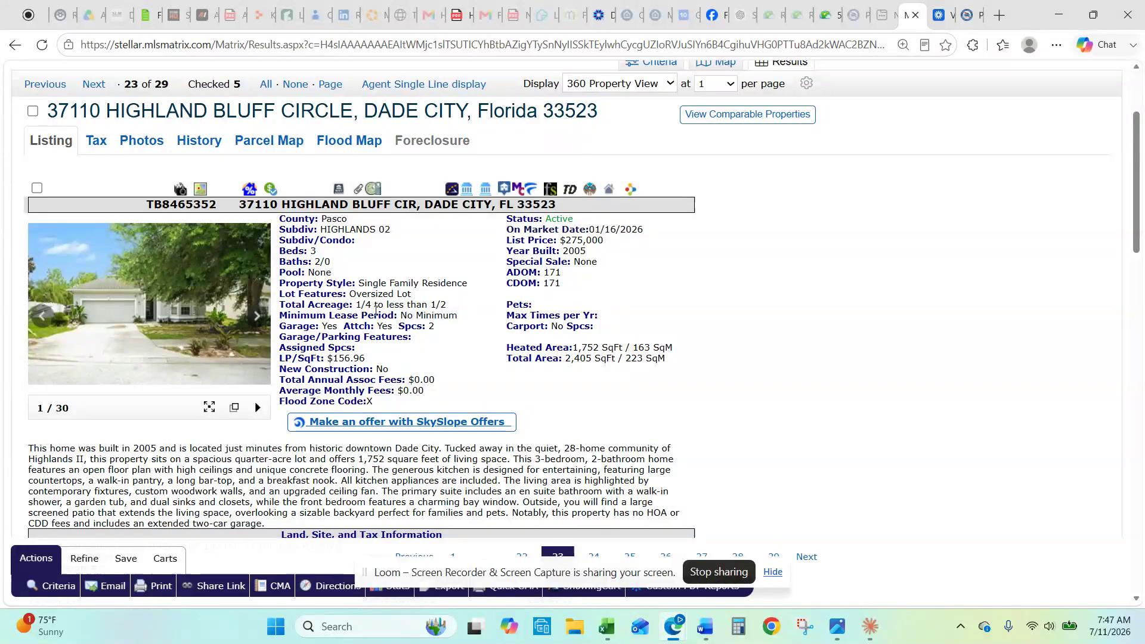
pyautogui.scroll(3, 376, 307)
pyautogui.click(91, 233)
pyautogui.scroll(-3, 256, 324)
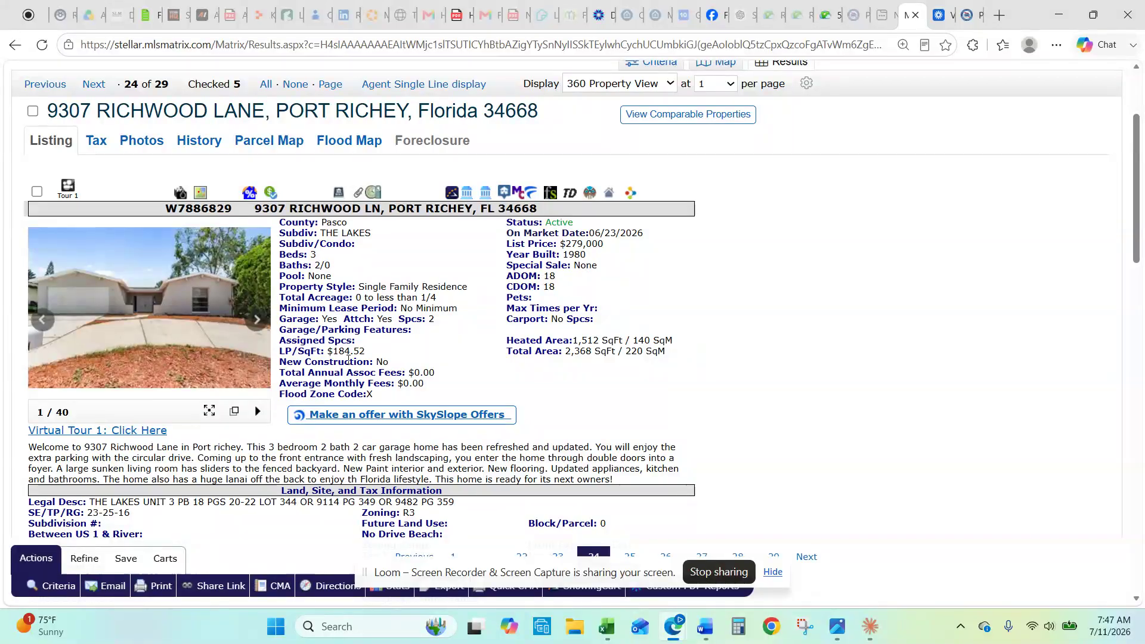
pyautogui.click(96, 86)
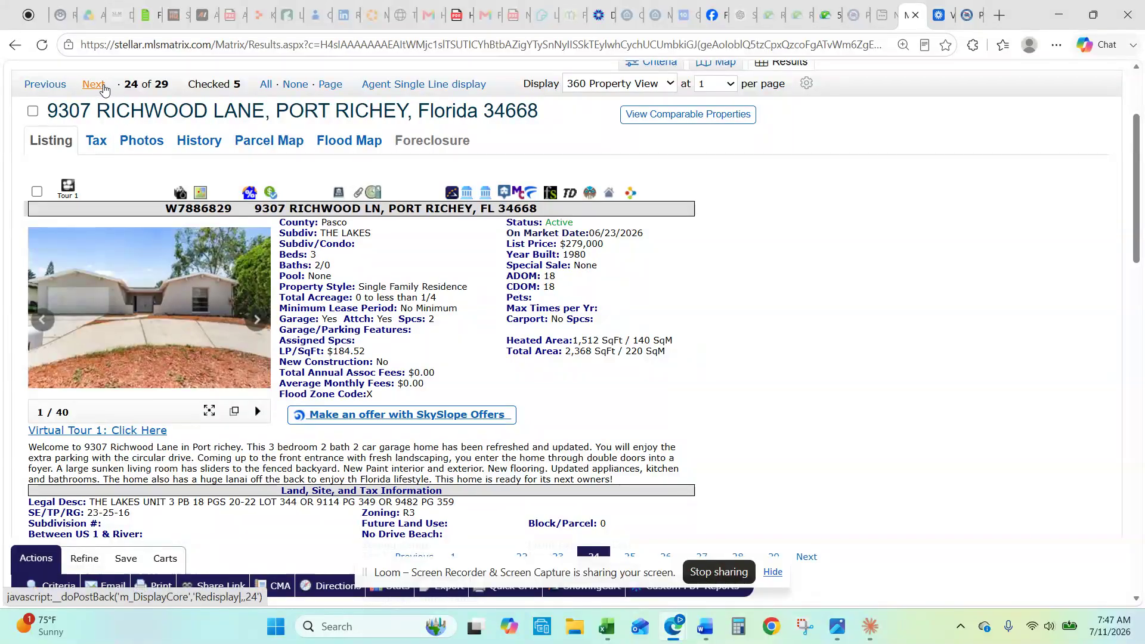
pyautogui.scroll(-2, 99, 89)
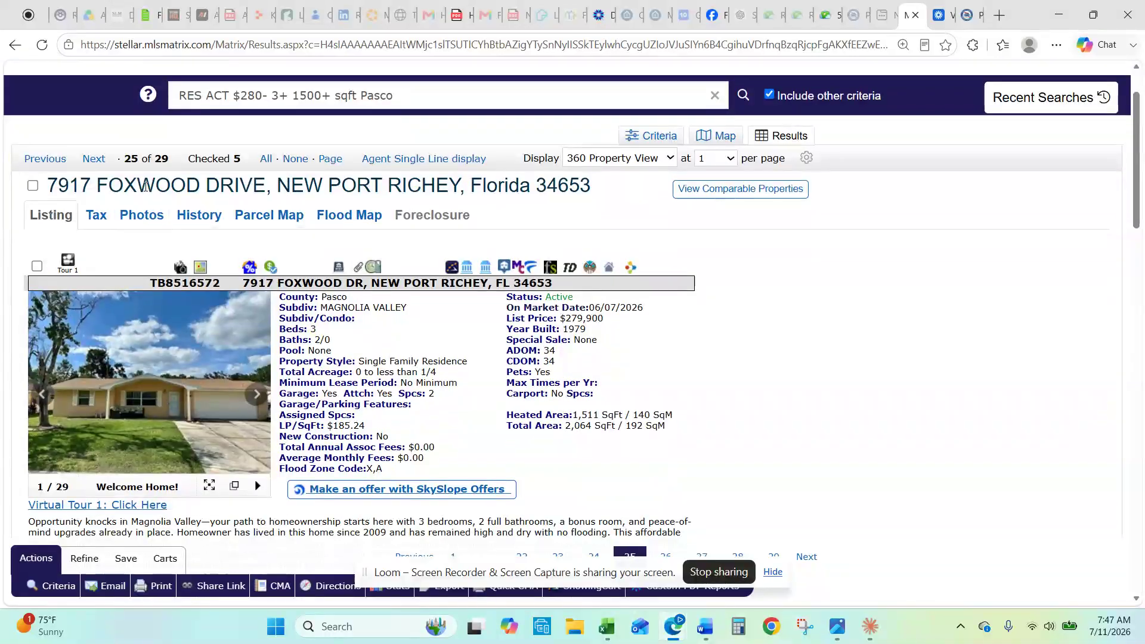
pyautogui.click(89, 158)
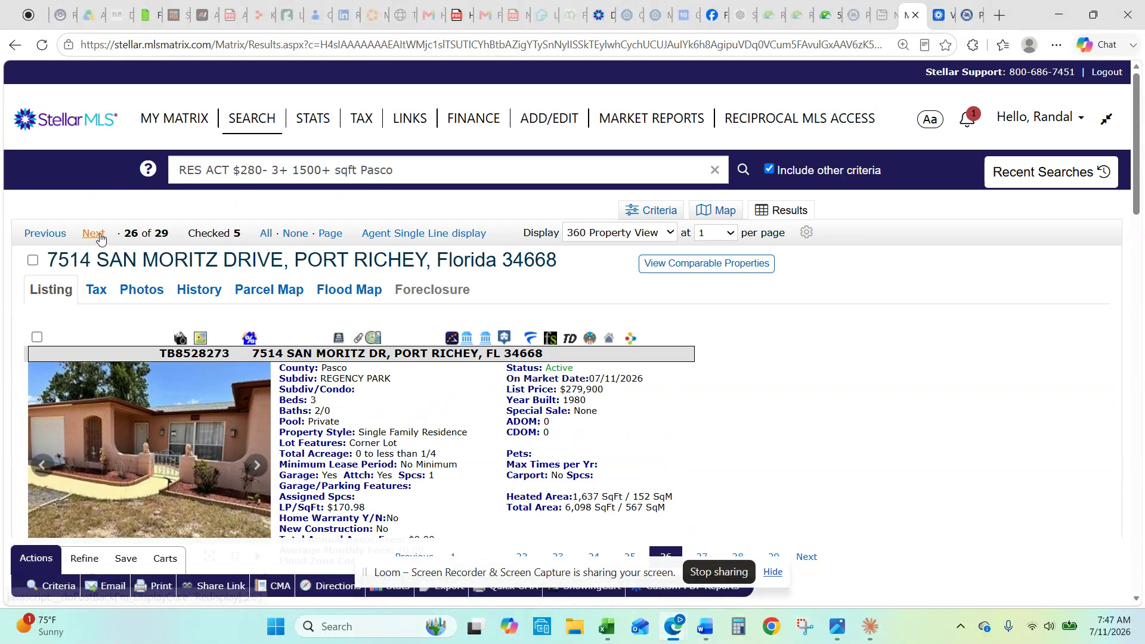
pyautogui.scroll(-1, 348, 453)
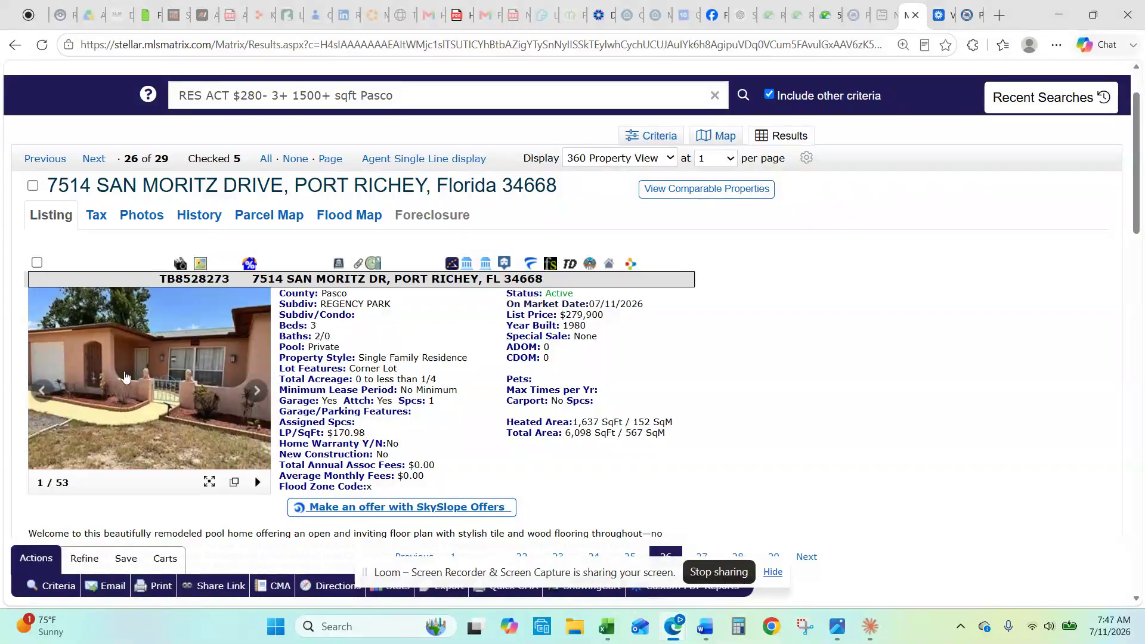
pyautogui.click(142, 372)
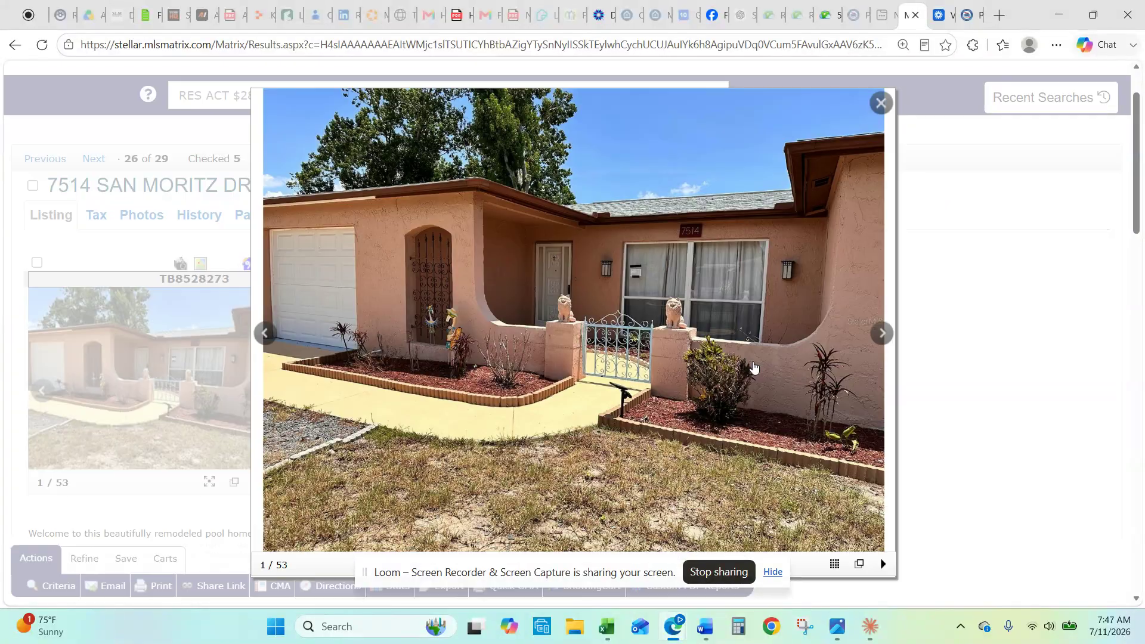
pyautogui.click(872, 341)
pyautogui.click(872, 341)
pyautogui.click(872, 341)
pyautogui.click(873, 341)
pyautogui.click(872, 342)
pyautogui.click(872, 341)
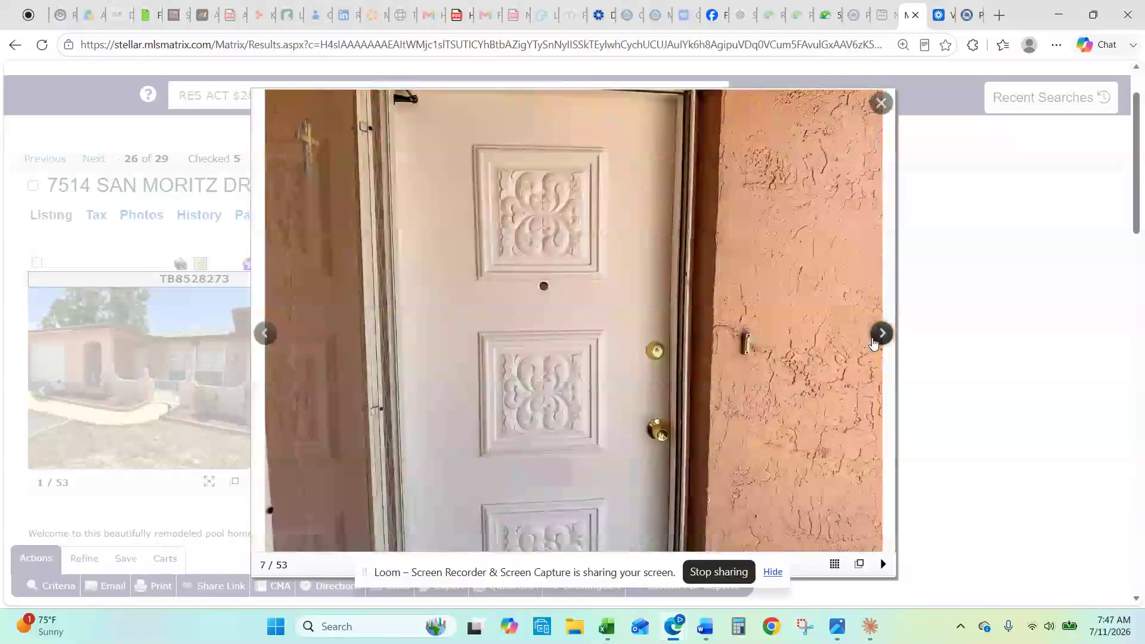
pyautogui.click(872, 341)
pyautogui.click(873, 341)
pyautogui.click(873, 341)
pyautogui.click(872, 341)
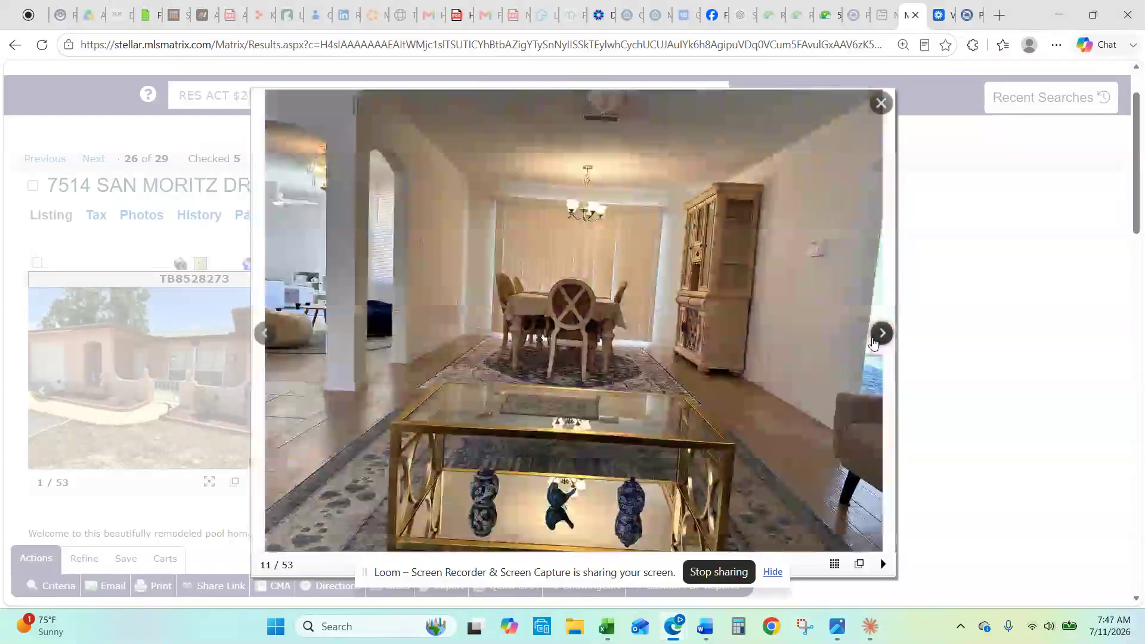
pyautogui.click(873, 341)
pyautogui.click(873, 341)
pyautogui.click(872, 341)
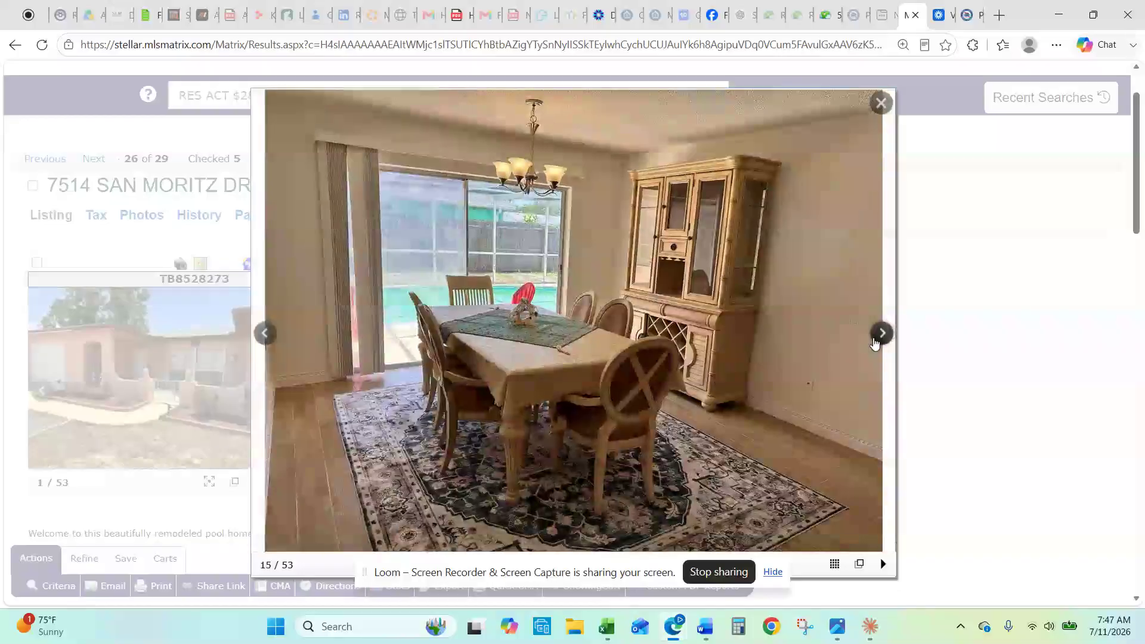
pyautogui.click(873, 341)
pyautogui.click(872, 341)
pyautogui.click(873, 341)
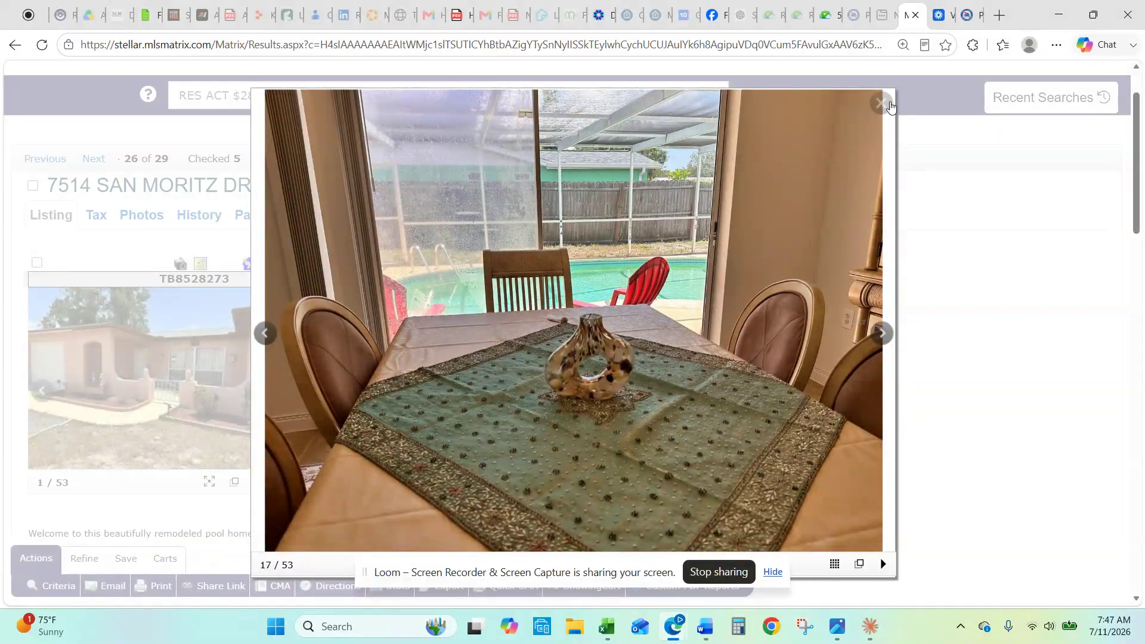
pyautogui.click(881, 103)
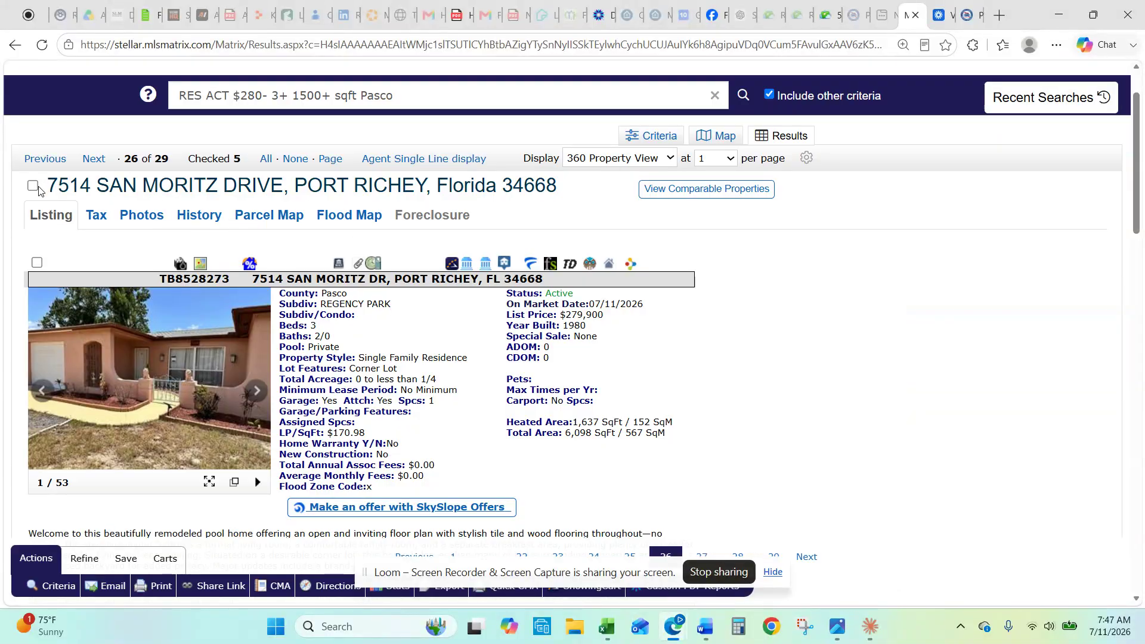
pyautogui.click(35, 186)
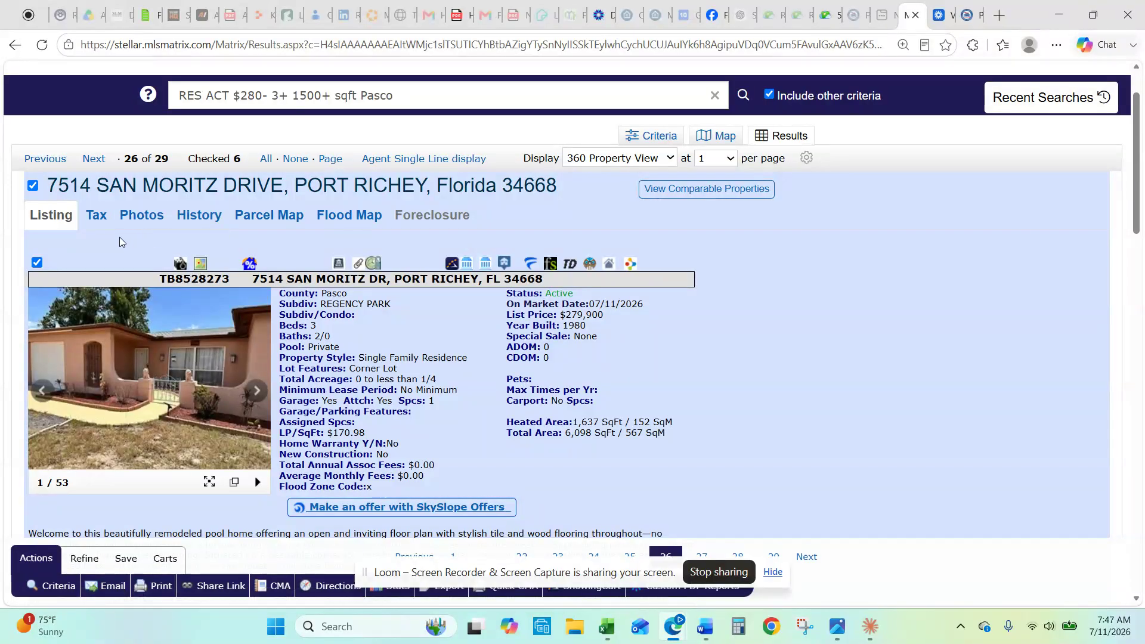
pyautogui.click(95, 159)
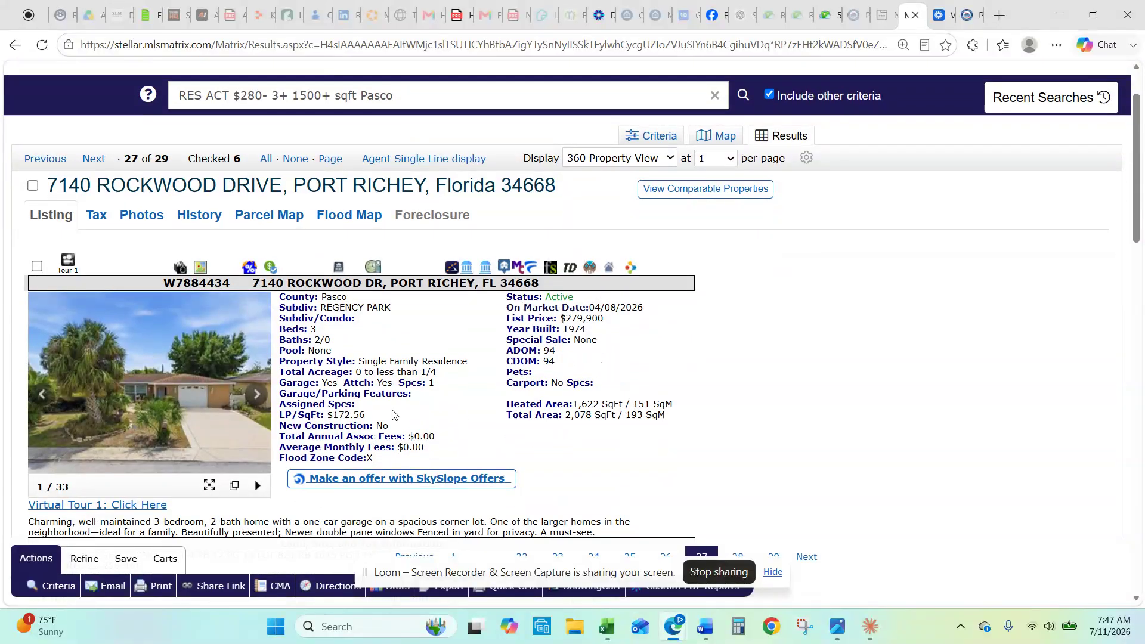
pyautogui.scroll(-1, 370, 426)
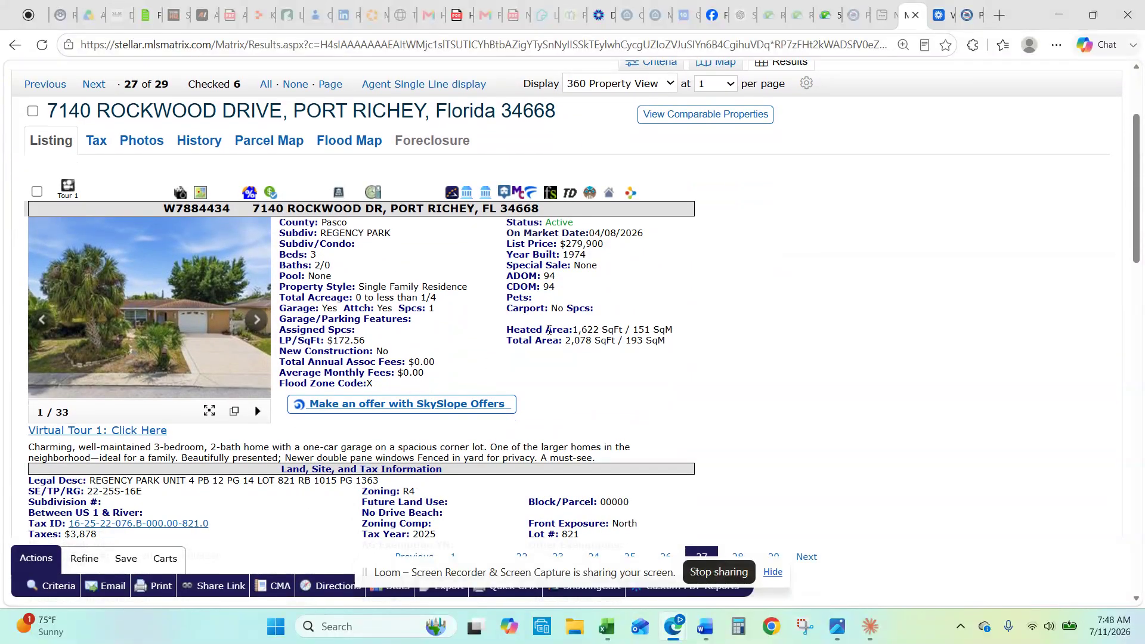
pyautogui.scroll(-1, 579, 358)
pyautogui.scroll(3, 582, 358)
pyautogui.click(94, 233)
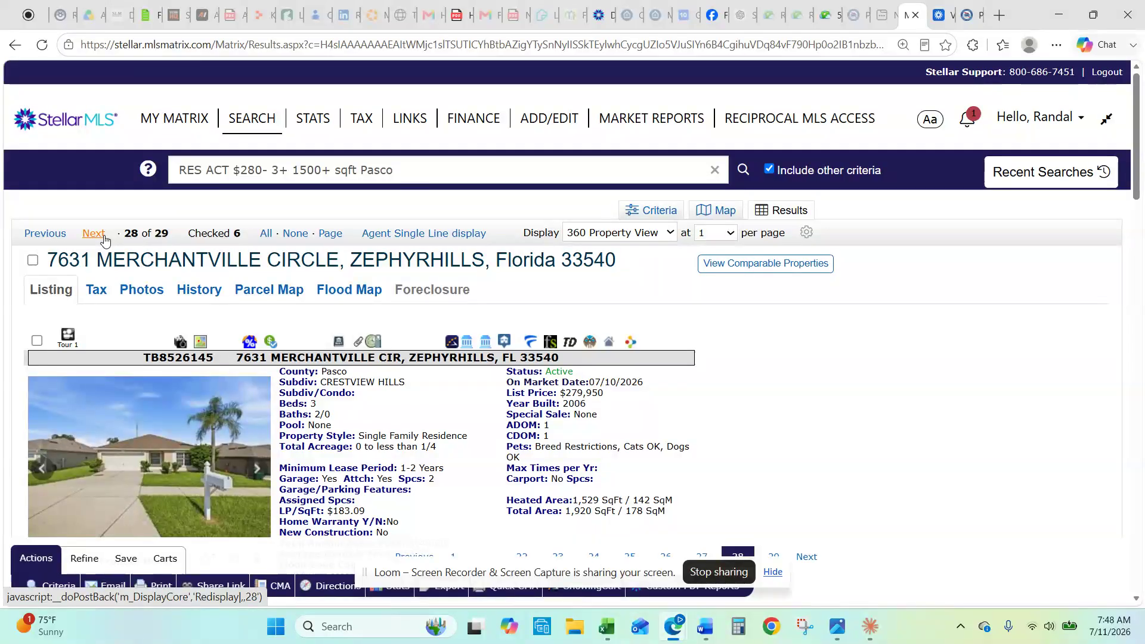
pyautogui.scroll(-1, 299, 371)
pyautogui.scroll(-2, 299, 371)
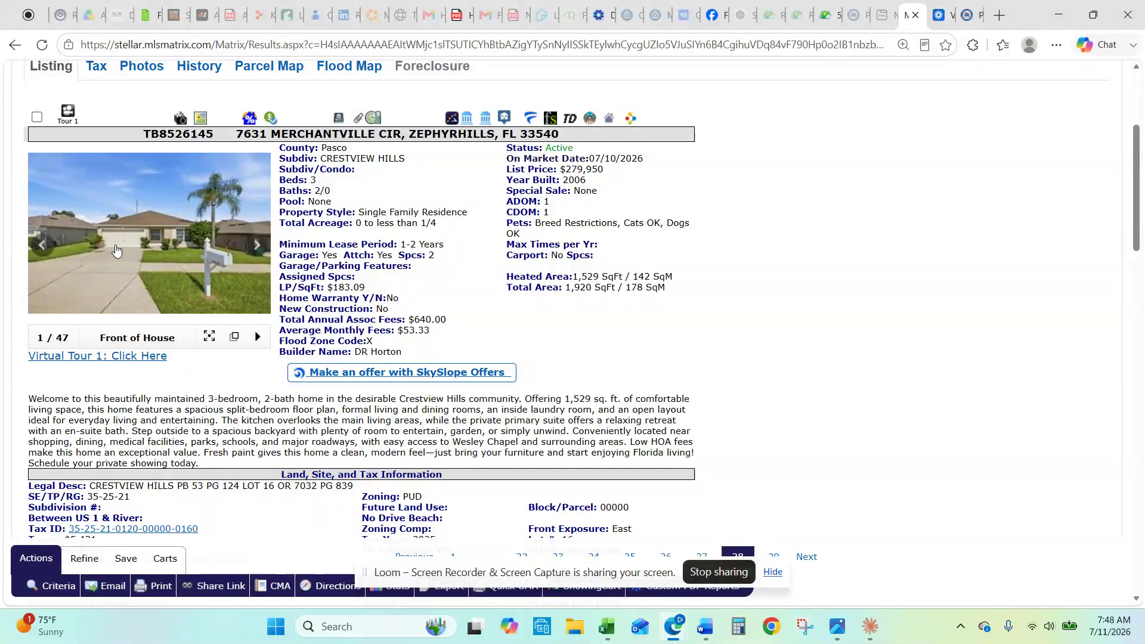
# Step: Page through listing 28's photos full size and close the viewer
pyautogui.click(116, 251)
pyautogui.click(883, 335)
pyautogui.click(883, 335)
pyautogui.click(883, 335)
pyautogui.click(883, 335)
pyautogui.click(883, 336)
pyautogui.click(884, 335)
pyautogui.click(883, 335)
pyautogui.click(879, 109)
pyautogui.scroll(1, 168, 236)
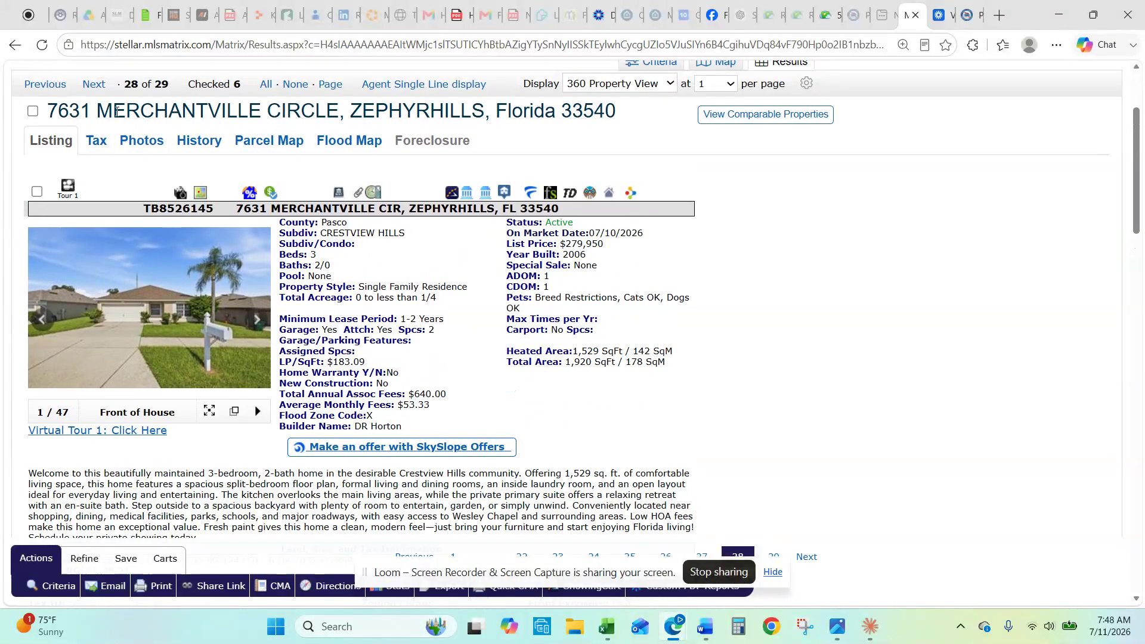
pyautogui.click(84, 85)
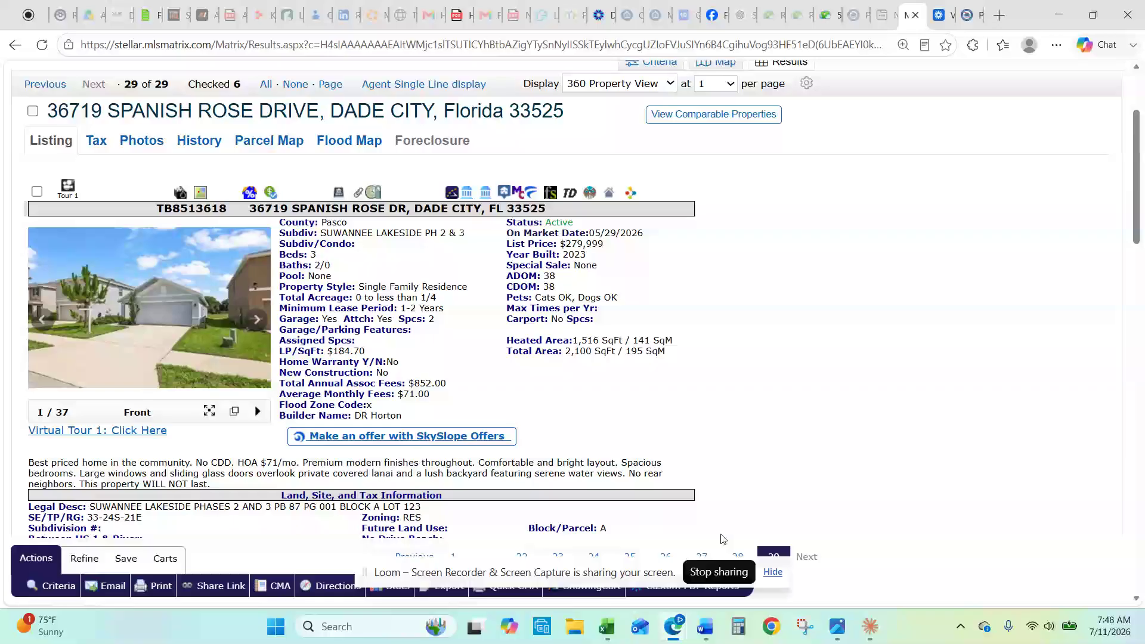
pyautogui.moveTo(626, 579); pyautogui.dragTo(766, 378)
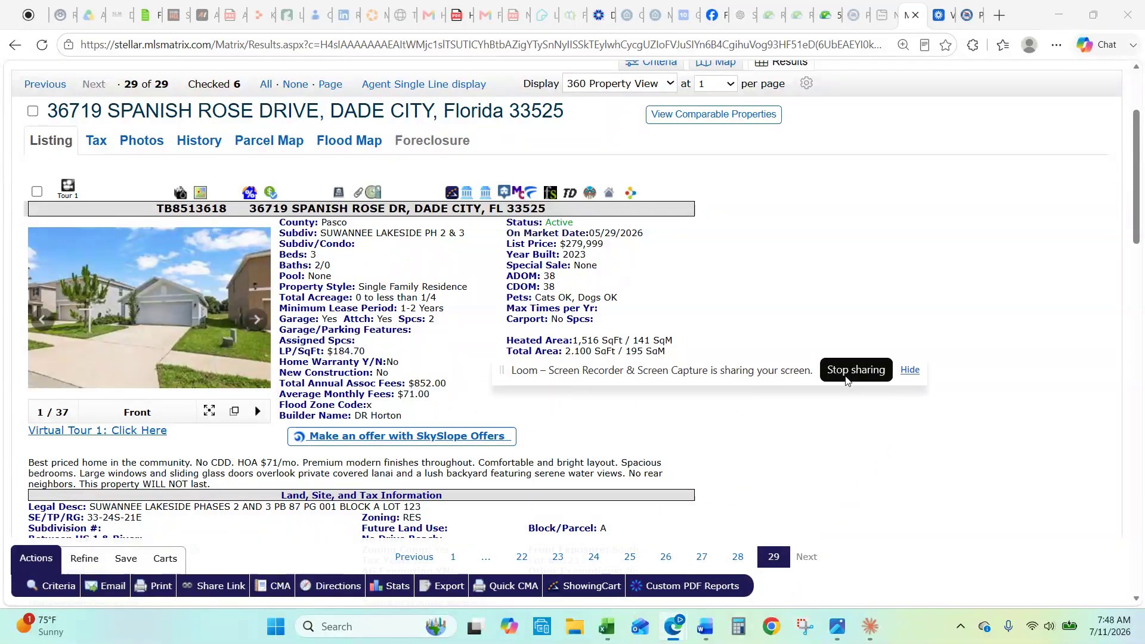